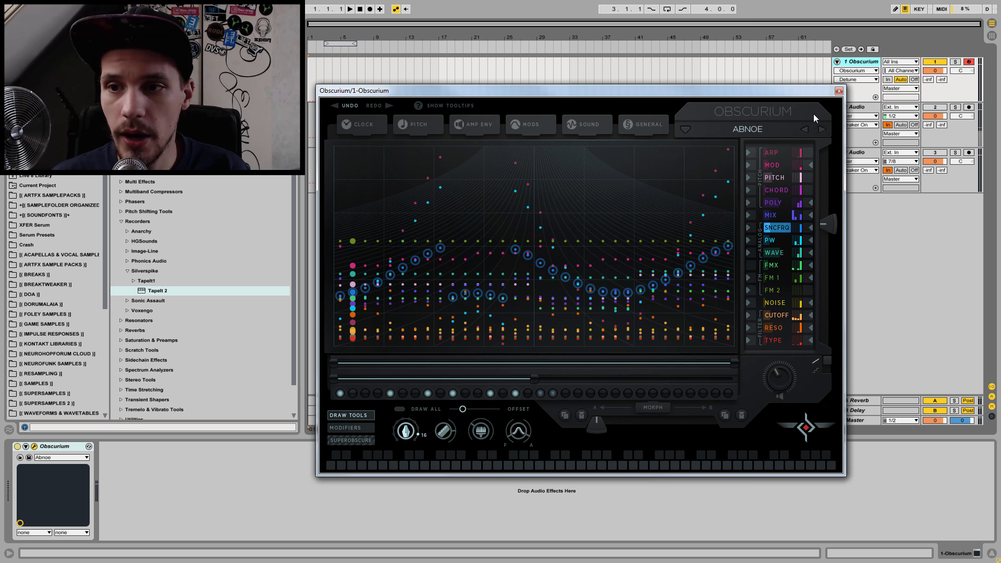
Step: Load the Areogat preset and audition its pitch with the Blues scale, followed by the Arabian scale
left_click(822, 129)
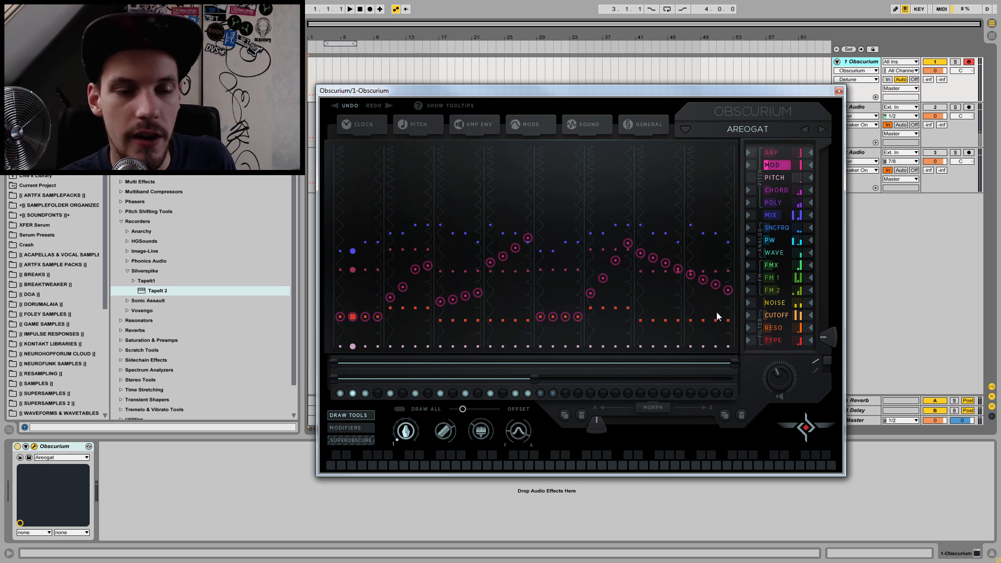
key("f")
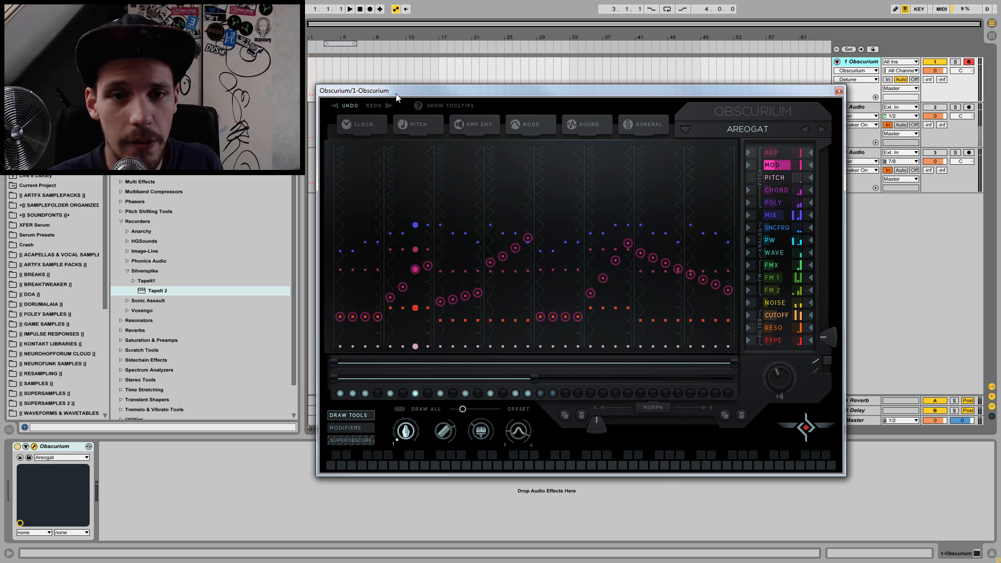
left_click(413, 127)
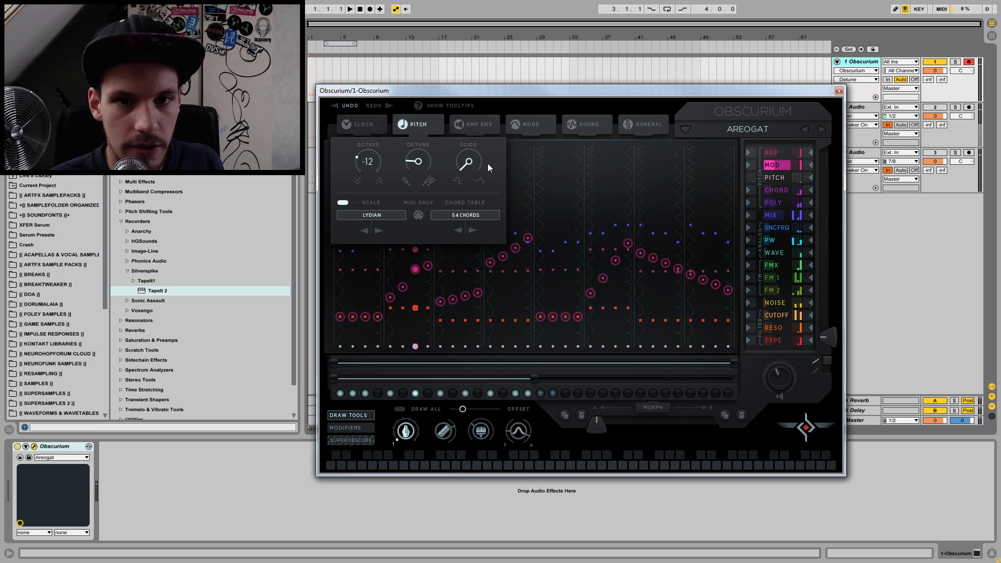
left_click(368, 215)
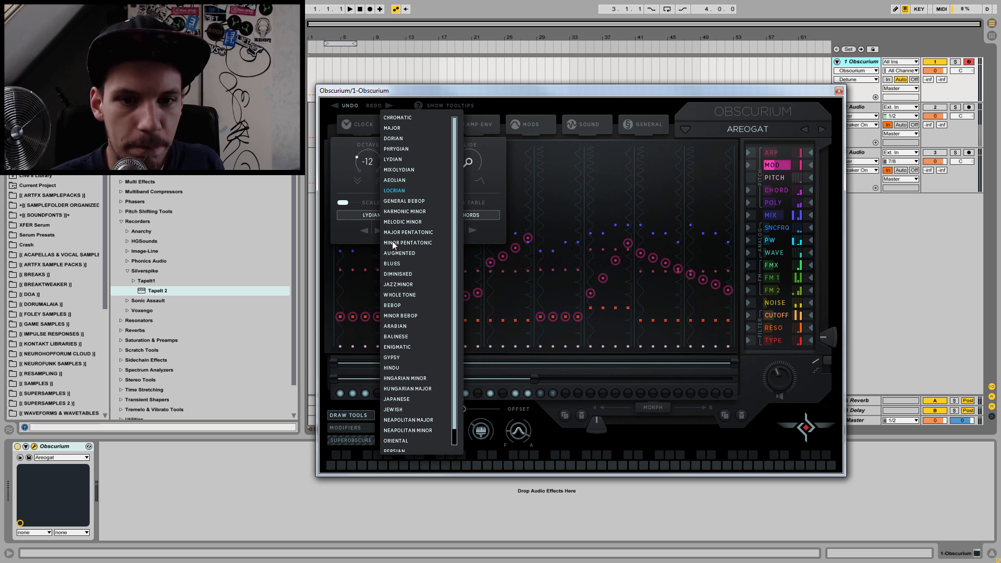
left_click(401, 264)
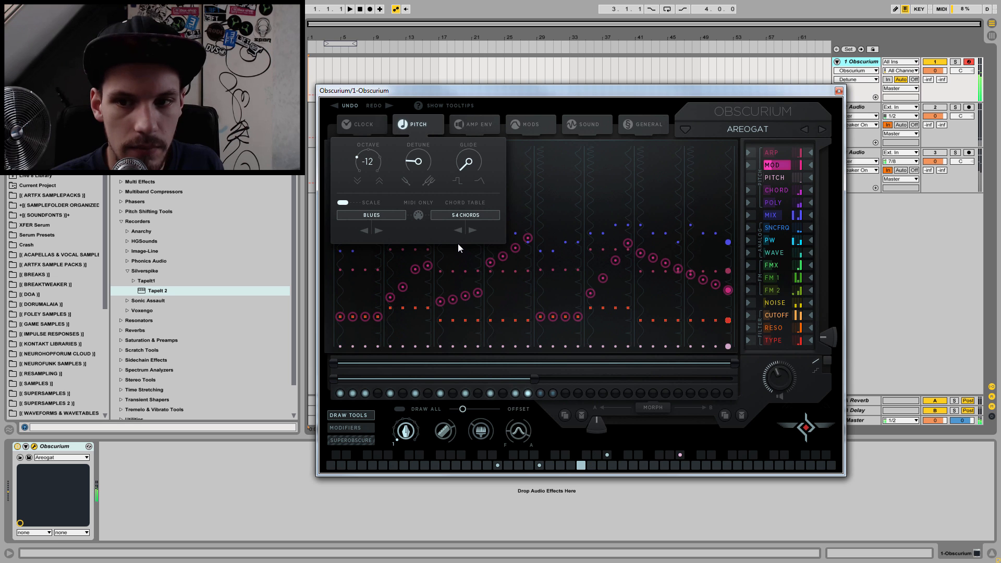
left_click(378, 215)
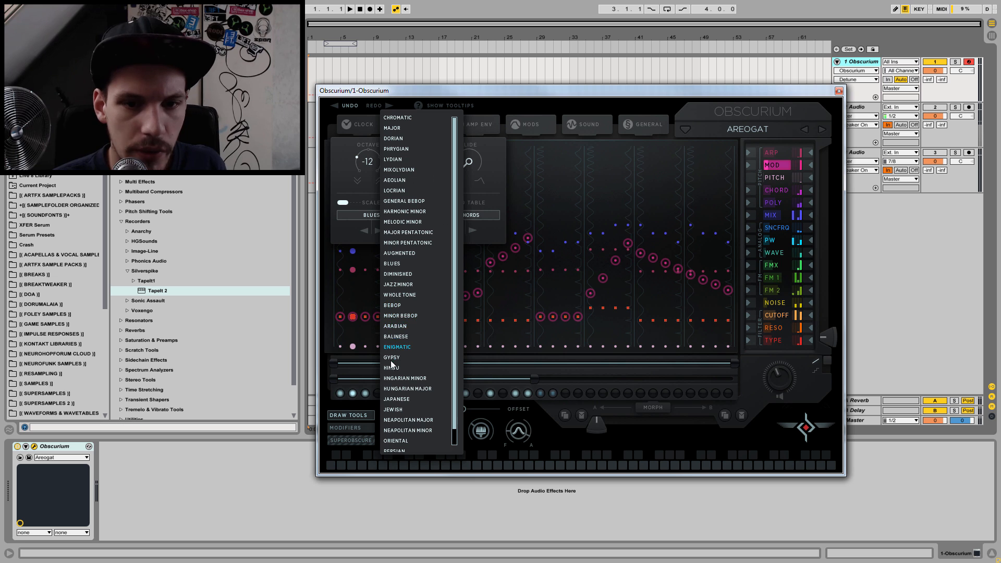
left_click(406, 323)
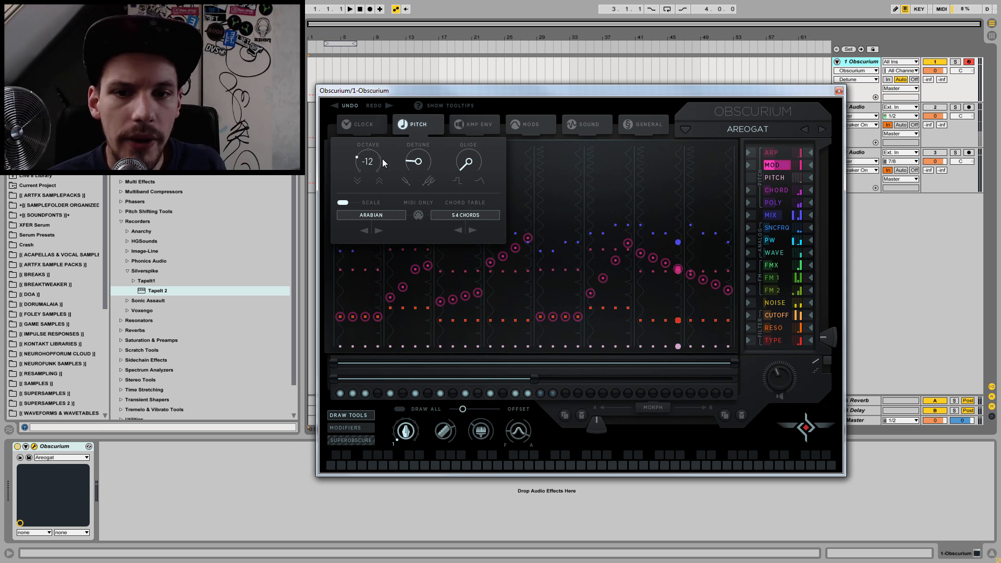
Step: Audition the Straight Chords and Spreading chord tables on the Areogat preset, ending on Spreading, and close the pitch settings
left_click(473, 218)
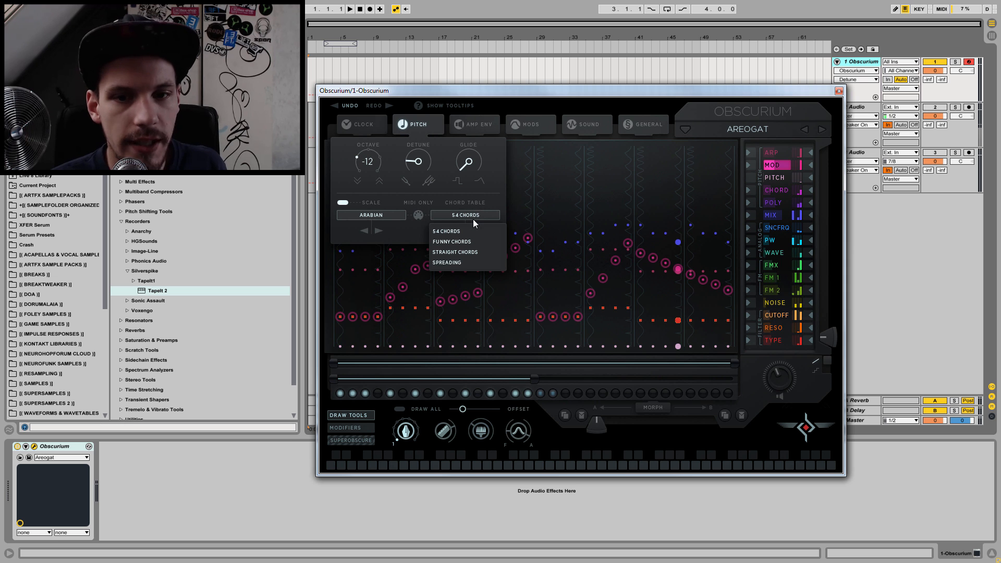
left_click(441, 252)
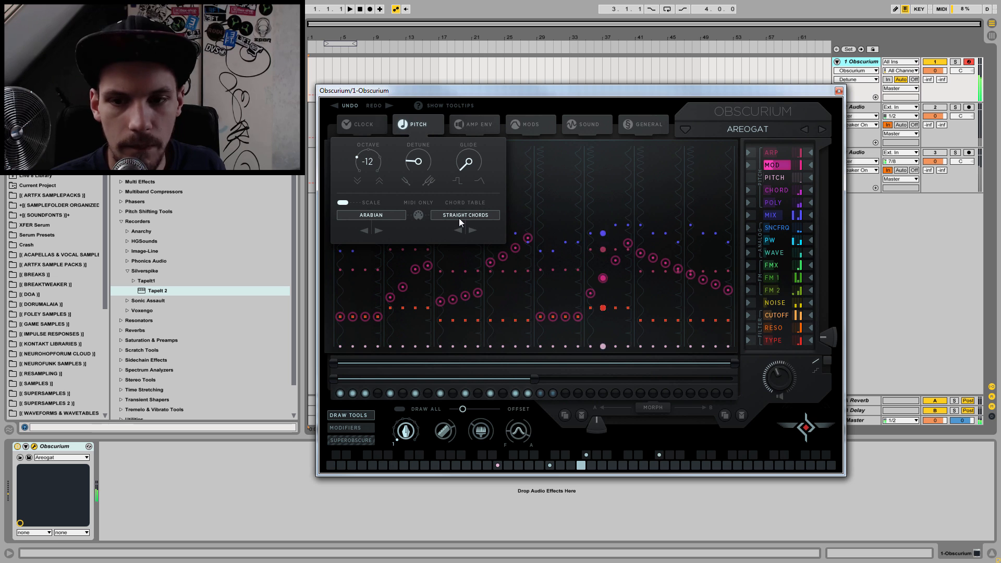
left_click(459, 217)
left_click(454, 260)
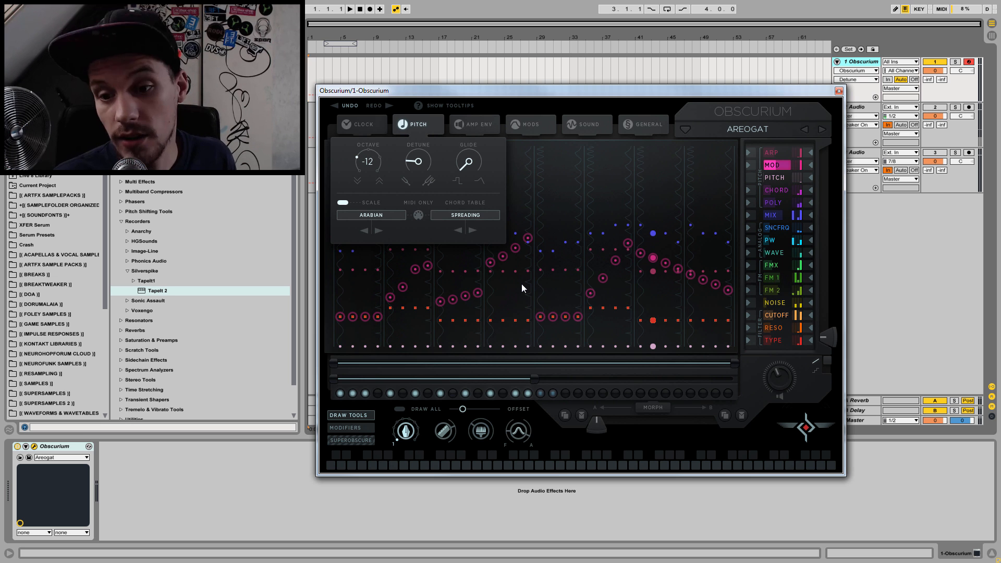
key("f")
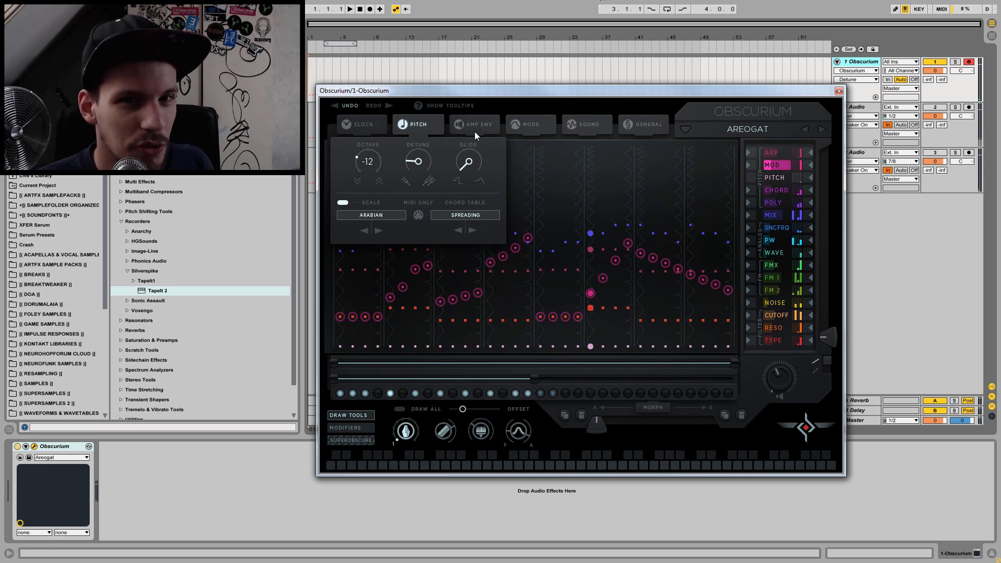
left_click(438, 126)
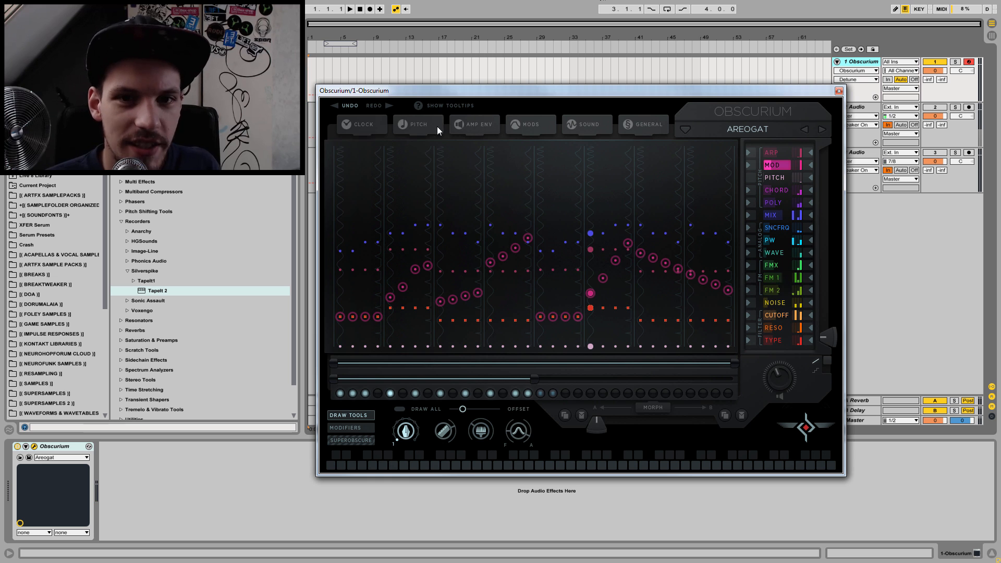
Step: Audition the following presets one after another, including Argonus, Cumulingus, Deserto, Drome and Faunax, ending on Fraktal
left_click(821, 129)
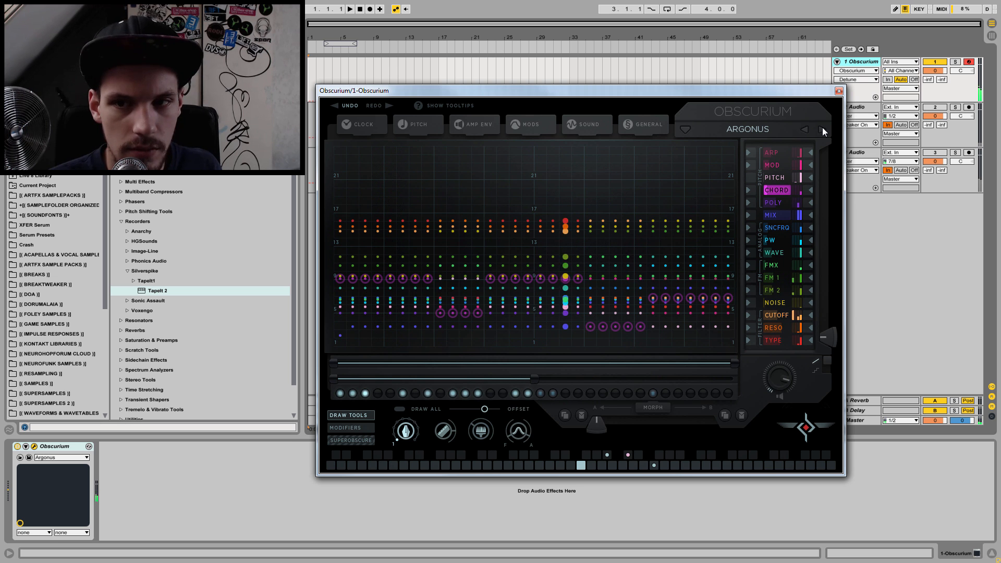
left_click(821, 128)
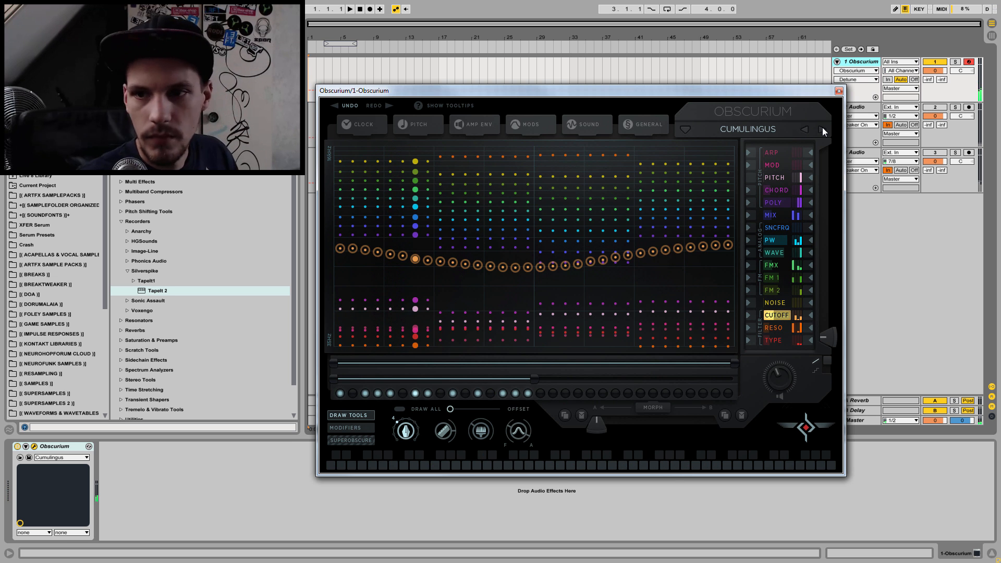
left_click(822, 128)
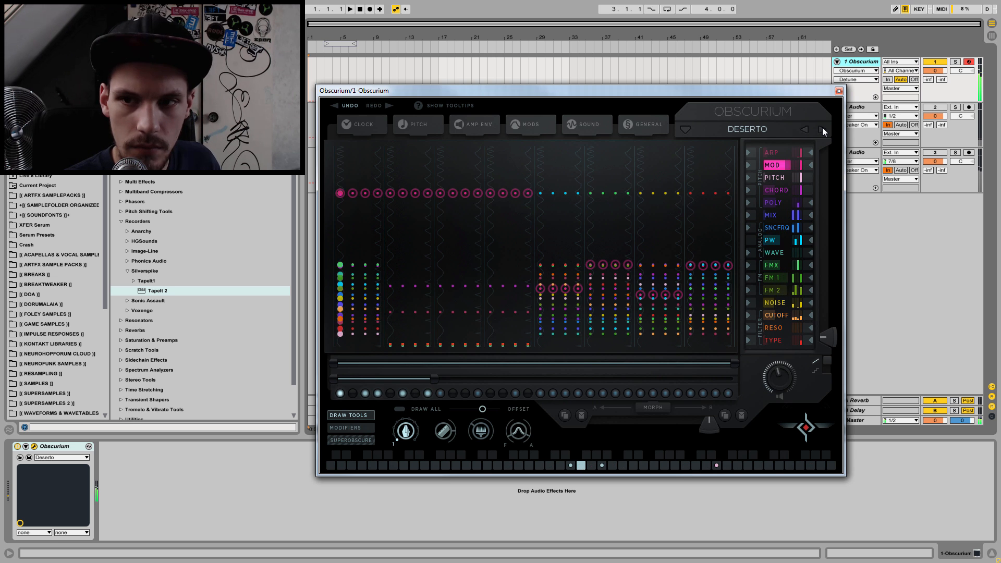
left_click(821, 129)
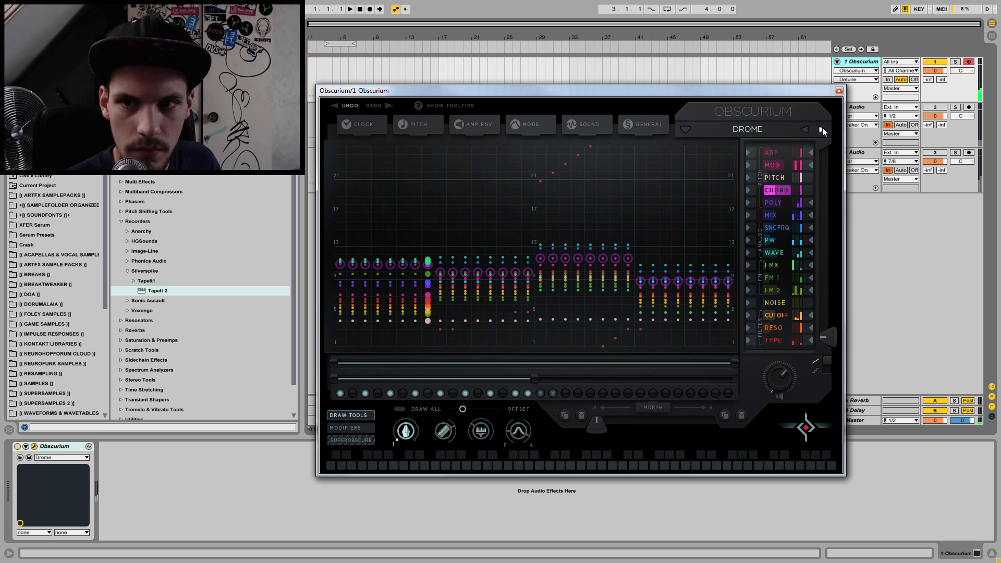
left_click(821, 128)
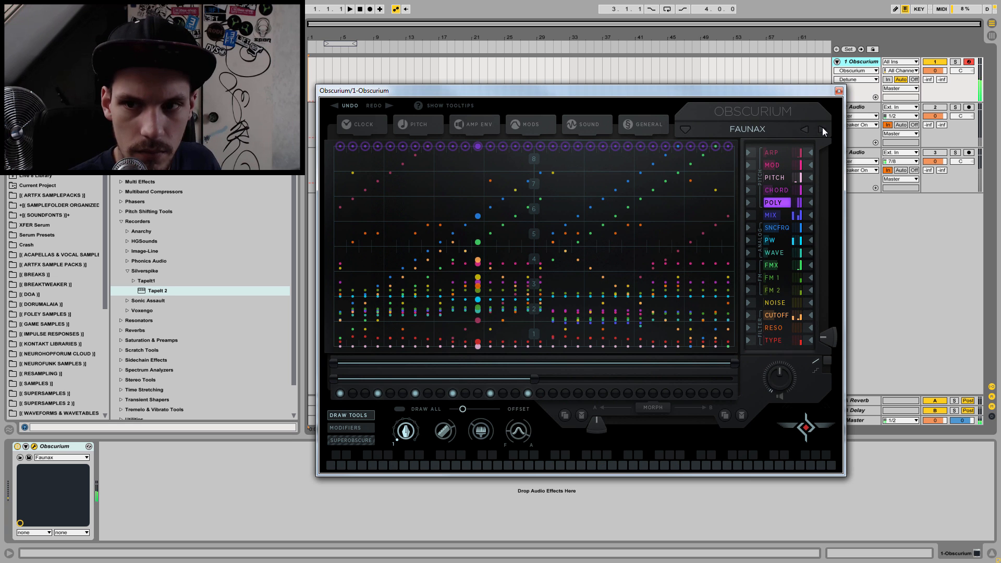
left_click(821, 128)
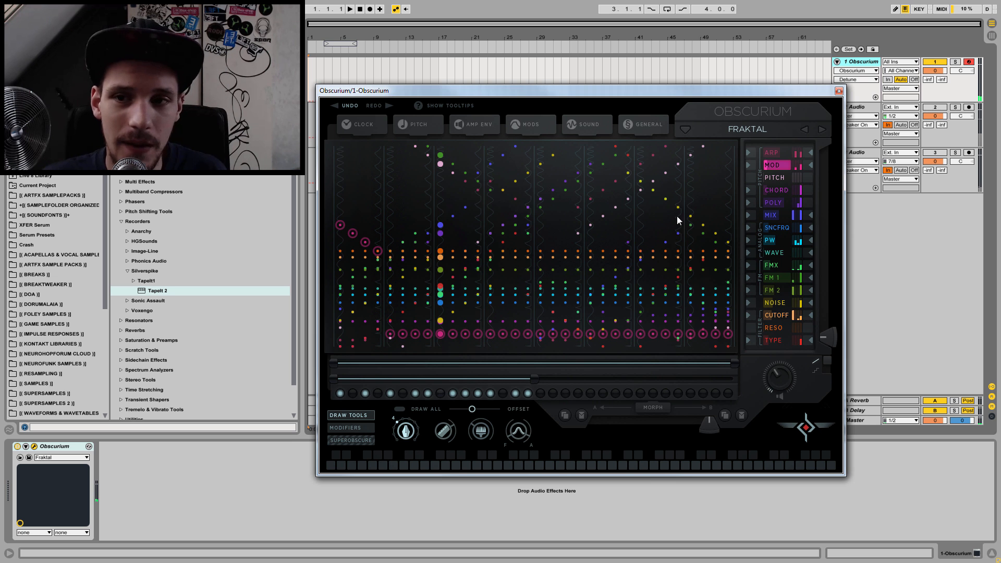
Step: Load the Init preset from the User preset bank
left_click(770, 134)
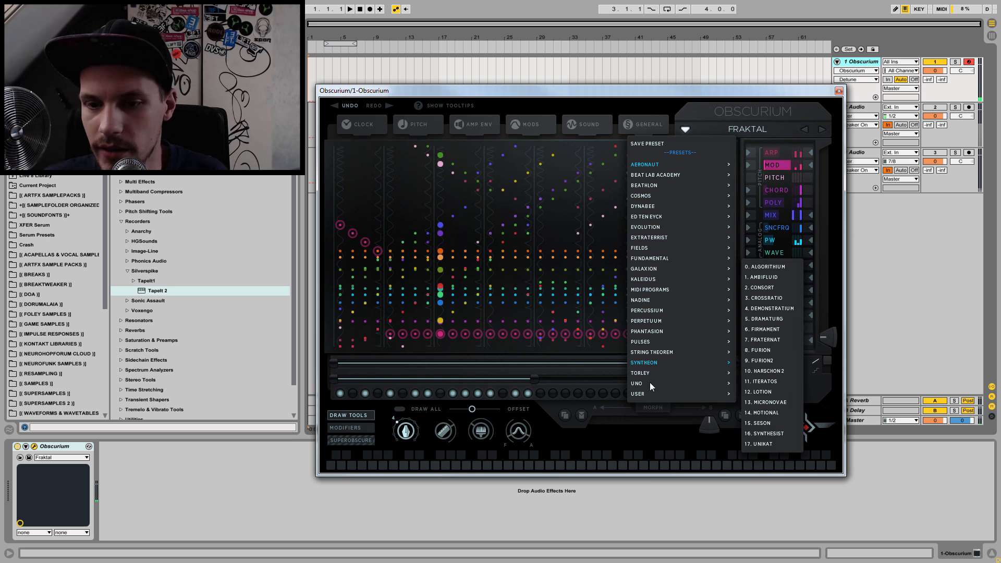
mouse_move(653, 396)
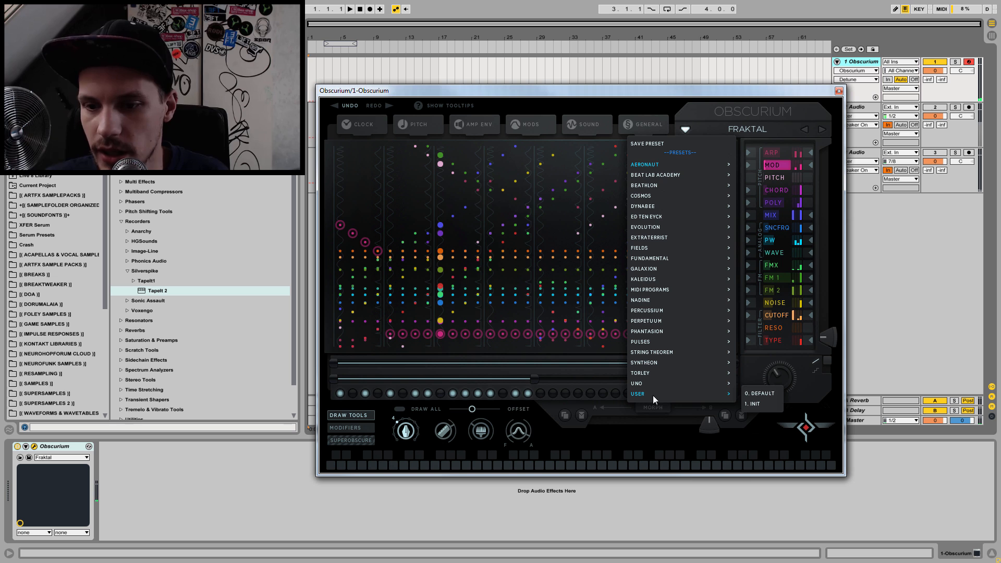
left_click(756, 403)
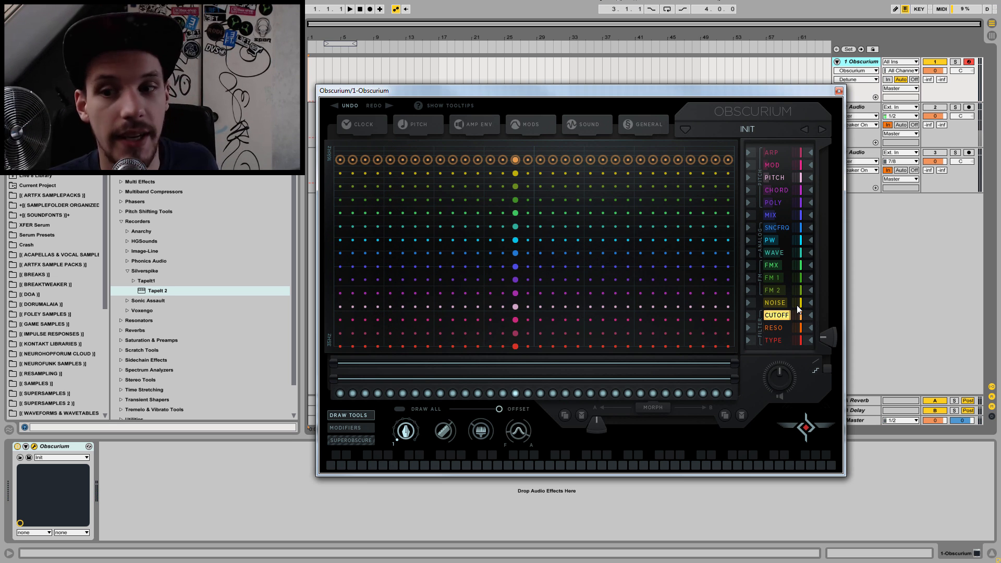
Step: Look through the sequencer lanes of the Init preset, from Noise, Pitch and Chord through the oscillator and FM lanes to the filter lanes
left_click(777, 303)
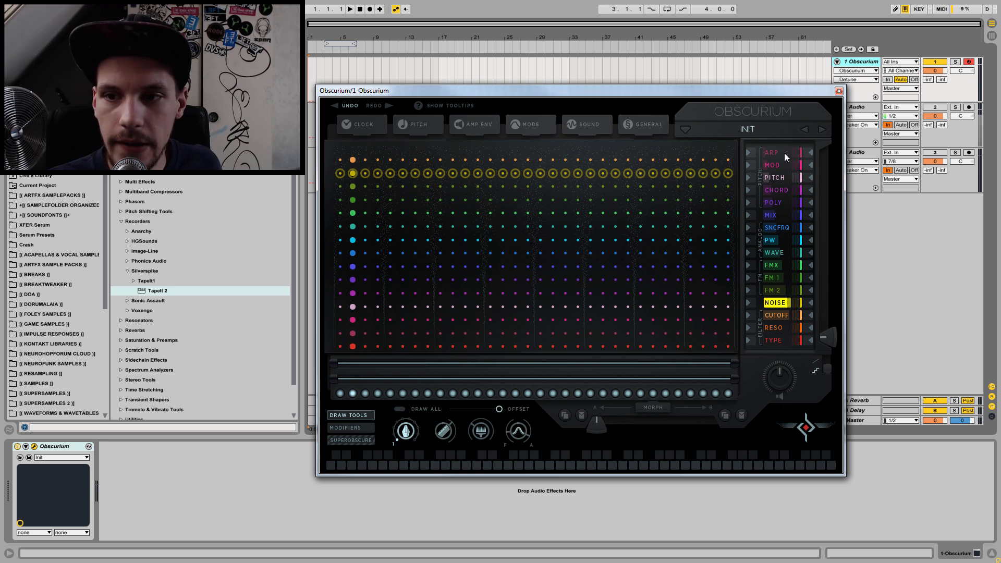
left_click(779, 177)
left_click(777, 190)
left_click(774, 213)
left_click(776, 227)
left_click(777, 239)
left_click(777, 252)
left_click(779, 266)
left_click(780, 278)
left_click(783, 291)
left_click(784, 312)
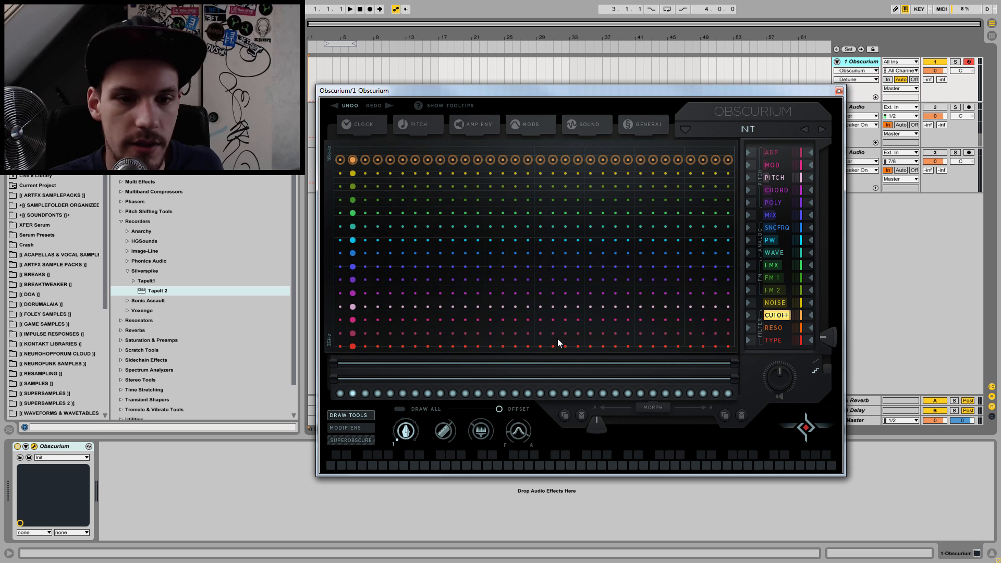
left_click(780, 326)
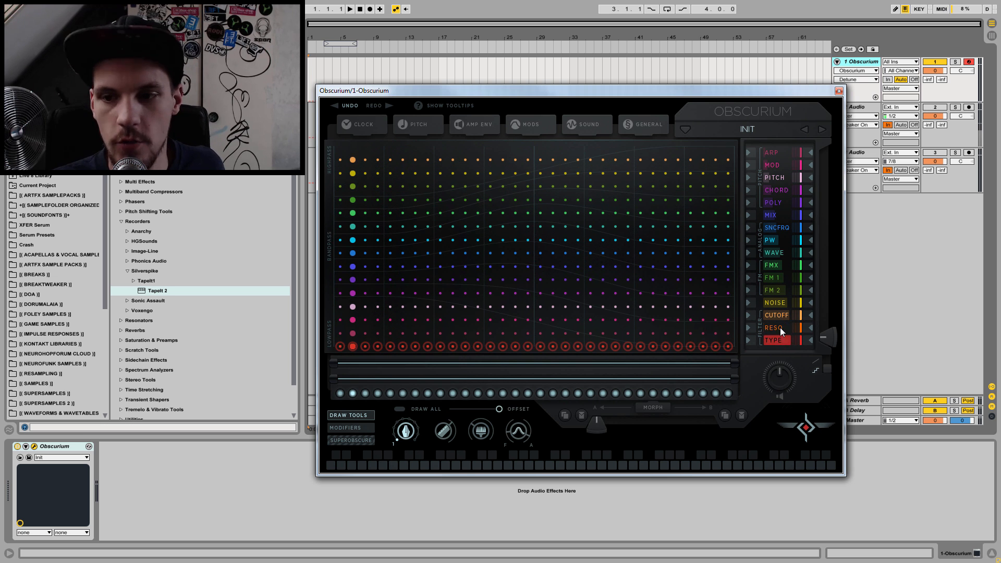
Step: Examine the pitch-related lanes Arp, Mod, Pitch, Chord and Poly in the sequencer grid
left_click(773, 152)
left_click(772, 166)
left_click(774, 177)
left_click(773, 190)
left_click(773, 198)
left_click(775, 189)
left_click(775, 178)
left_click(778, 163)
Step: Examine the Mix lane and the analog oscillator lanes SncFrq, PW and Wave
left_click(774, 215)
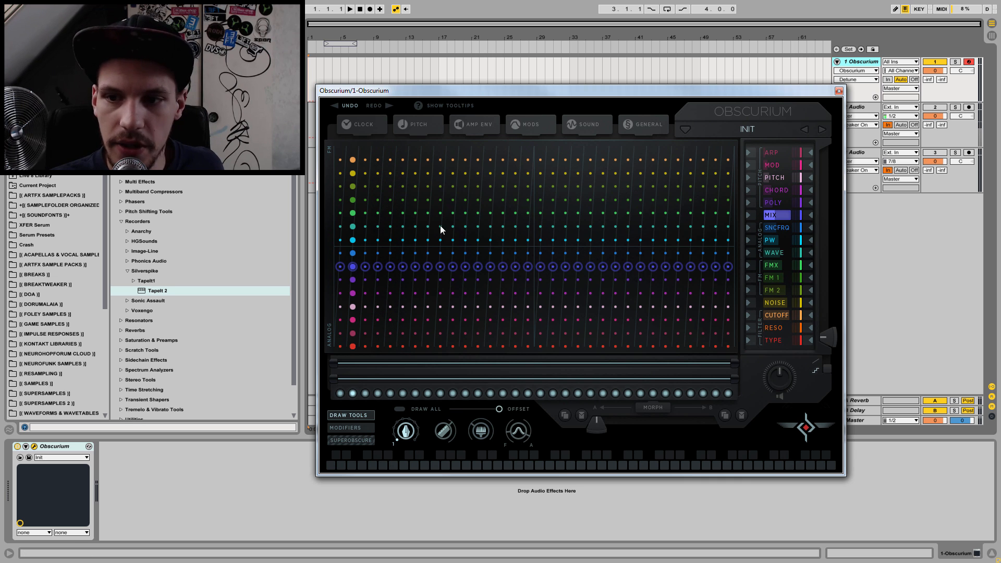
left_click(771, 227)
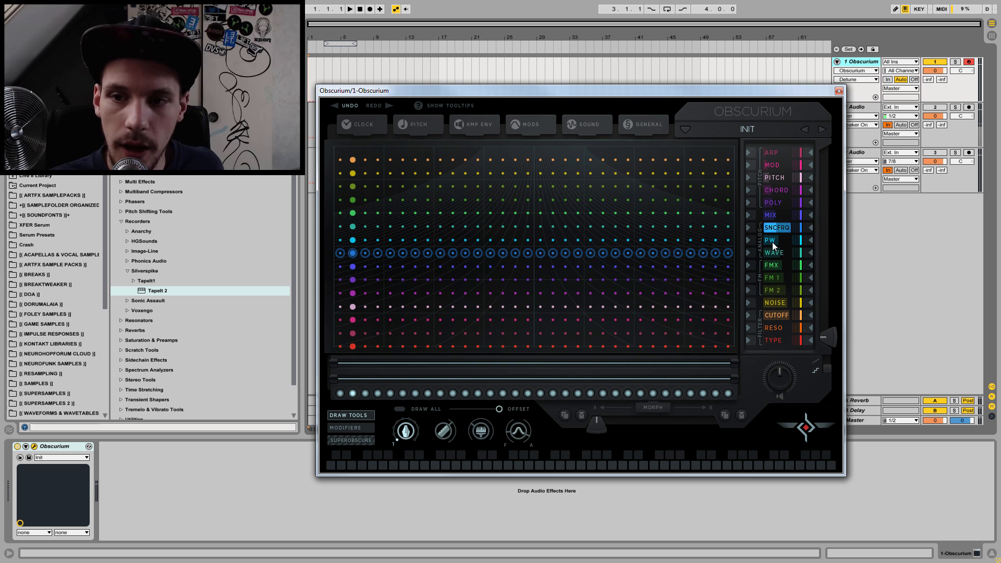
left_click(771, 242)
left_click(771, 253)
left_click(778, 227)
left_click(775, 239)
left_click(774, 251)
left_click(776, 239)
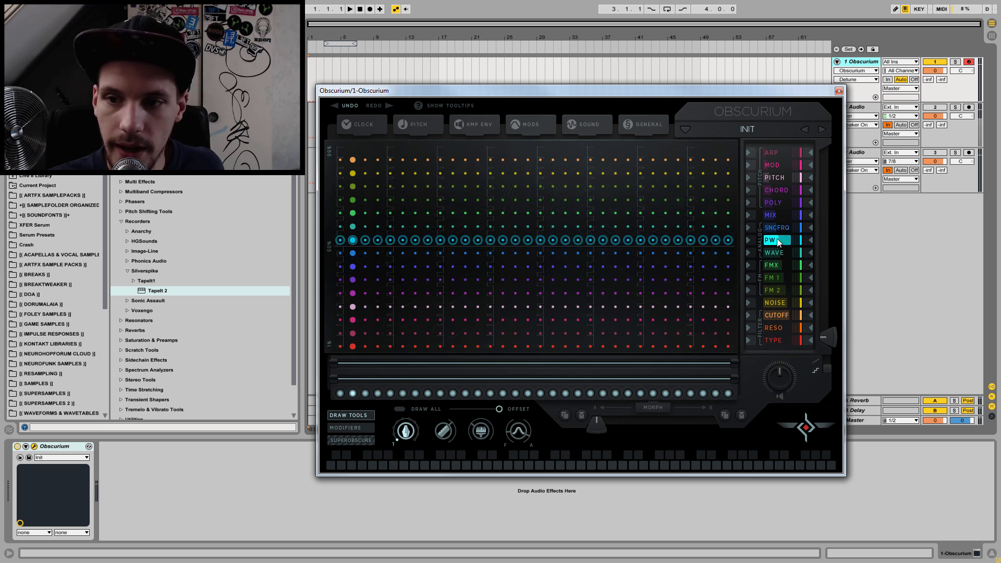
left_click(775, 254)
Step: Examine the FMX and FM 1 lanes, and return to the Mix lane
left_click(773, 265)
left_click(772, 277)
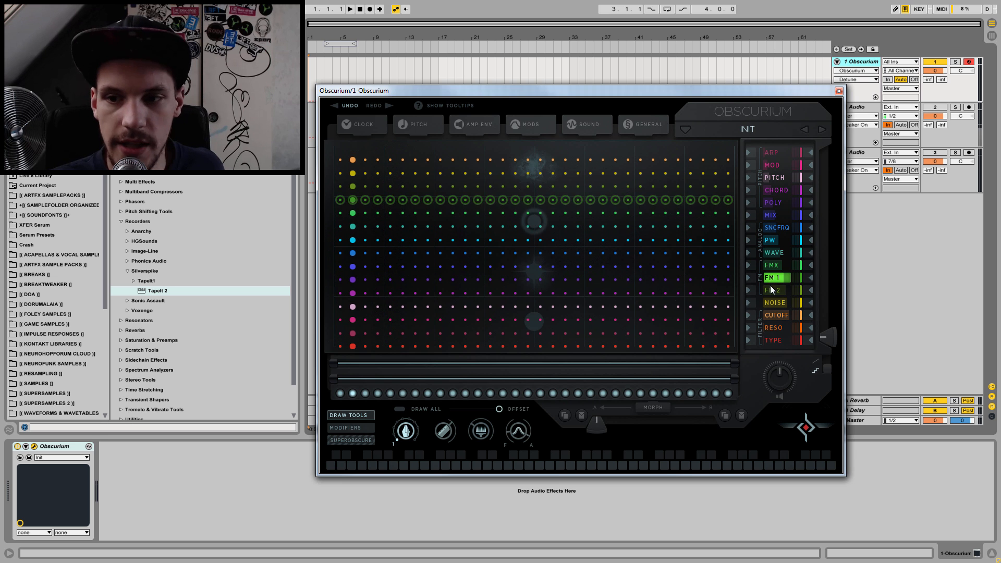
left_click(775, 265)
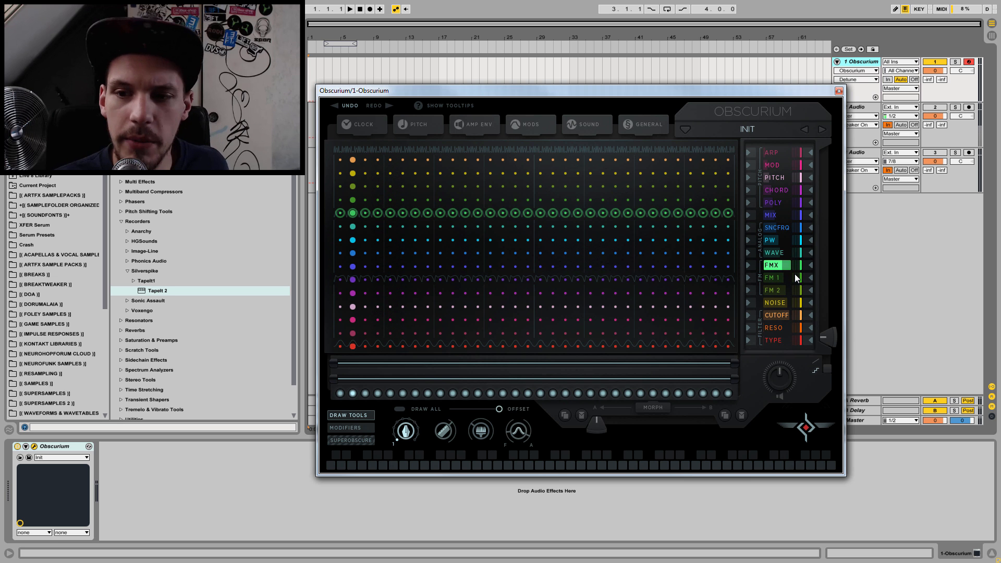
left_click(775, 216)
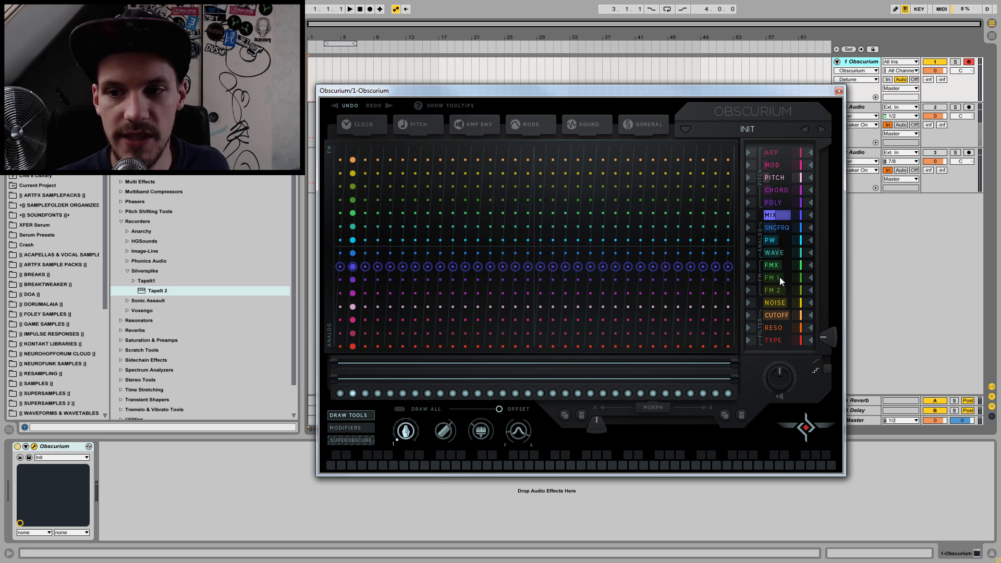
Step: Examine the Noise lane and the filter's Cutoff and Reso lanes, ending on Cutoff, and play a note of the Init sound
left_click(774, 303)
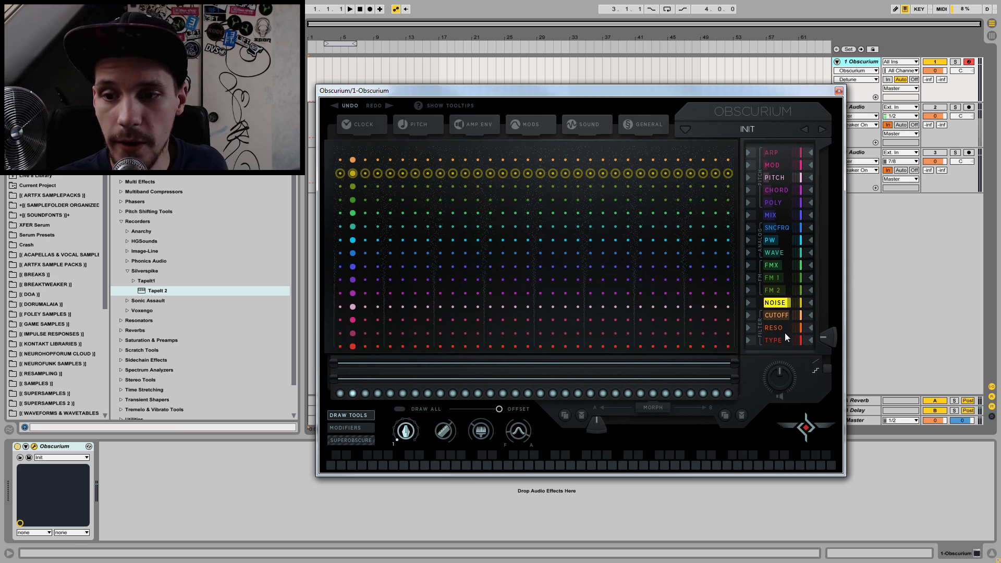
left_click(776, 316)
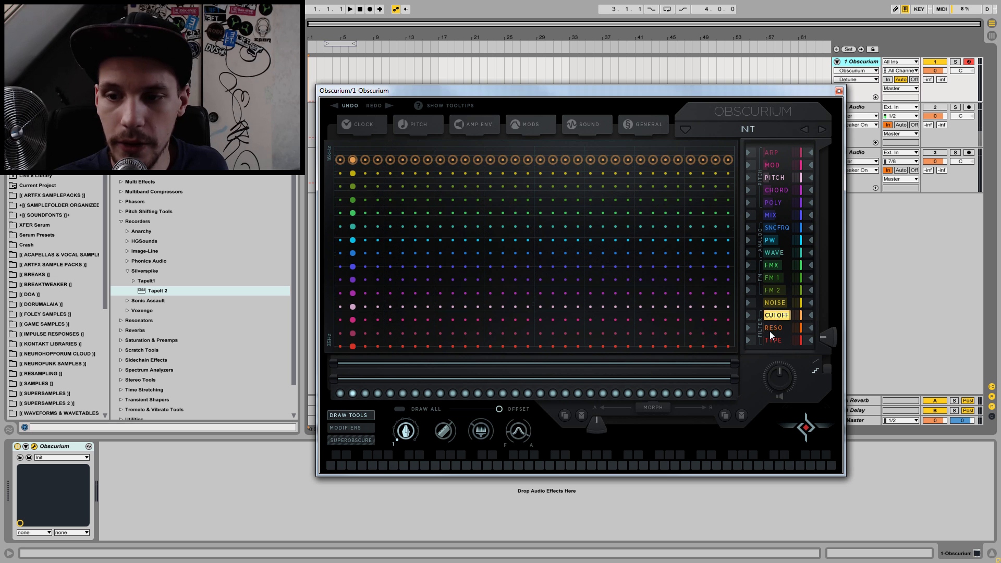
left_click(770, 331)
left_click(774, 317)
left_click(772, 331)
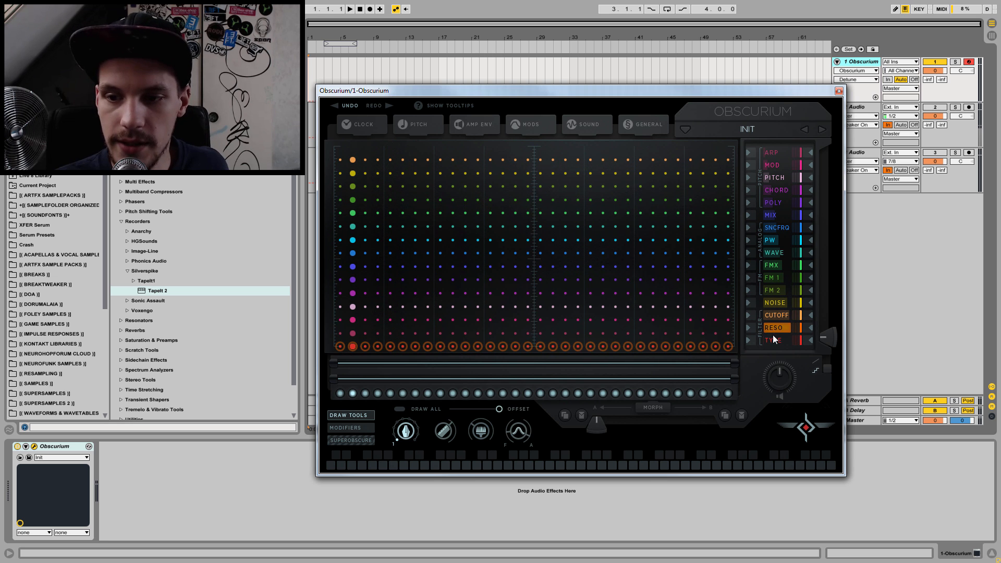
left_click(775, 319)
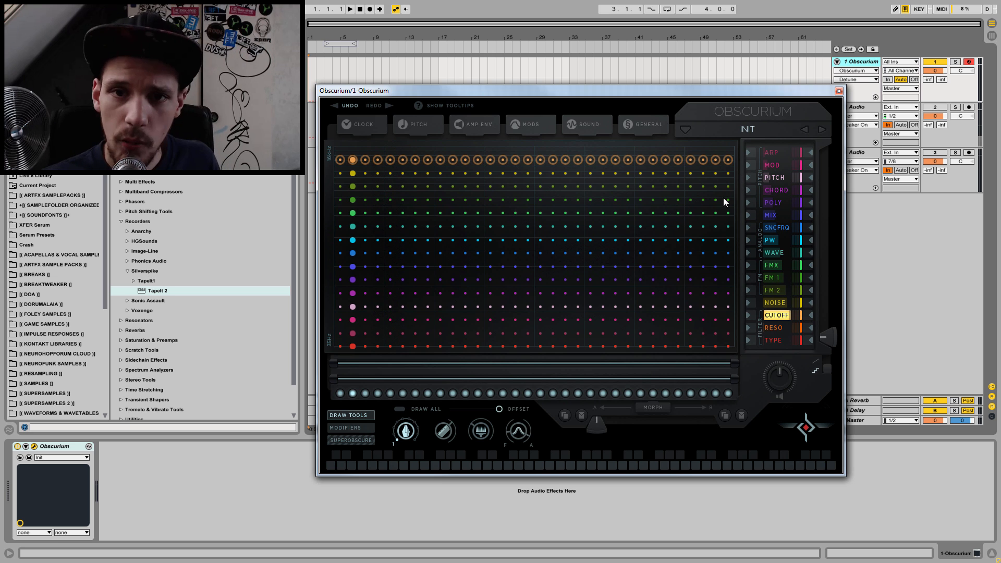
key("f")
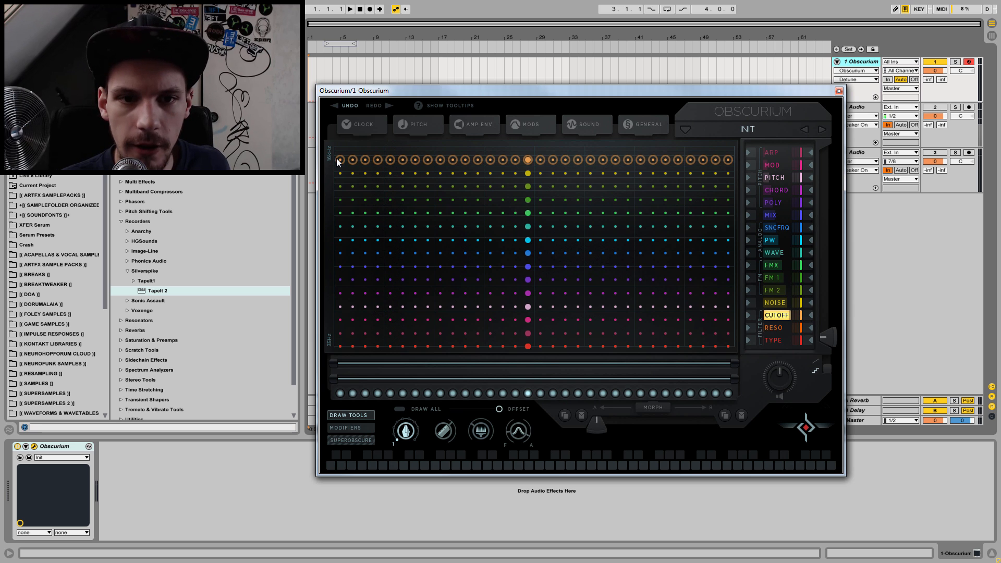
Step: Draw a descending Cutoff curve freehand across the steps, play a note, and redraw the curve with the line tool
left_click_drag(340, 172, 541, 271)
mouse_move(590, 294)
left_mouse_down()
mouse_move(731, 326)
mouse_move(728, 339)
left_mouse_up()
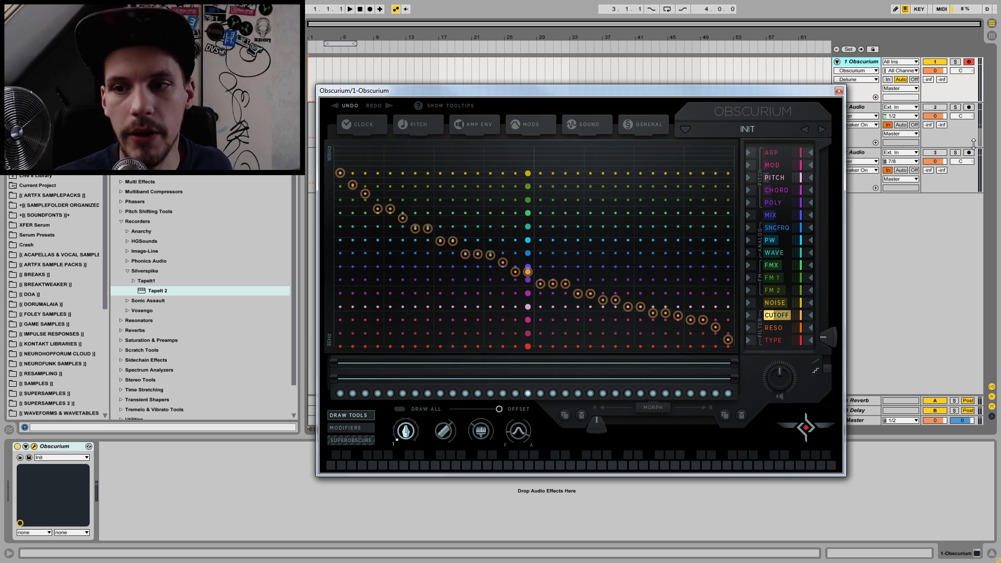
key("f")
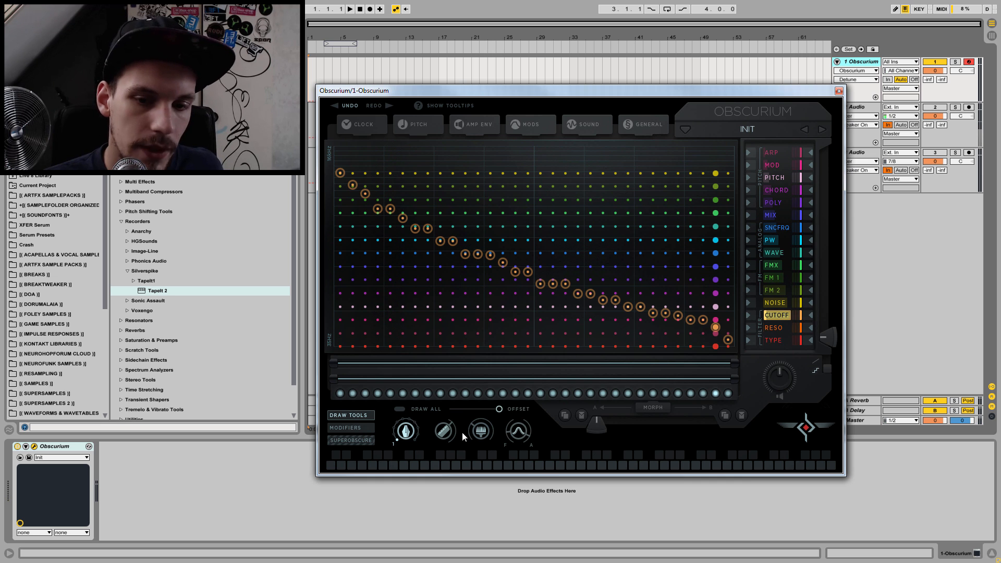
left_click(447, 432)
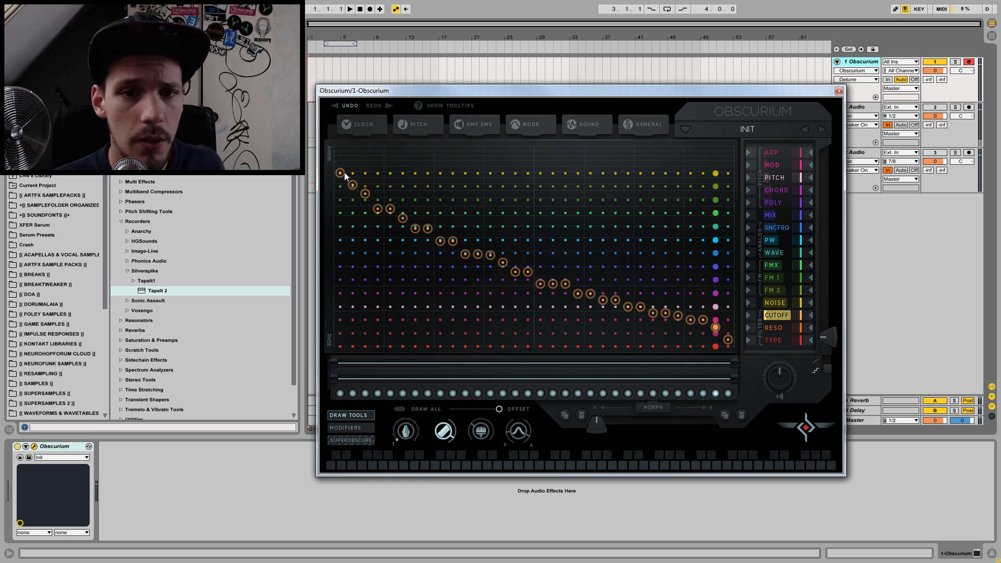
left_click_drag(349, 176, 726, 320)
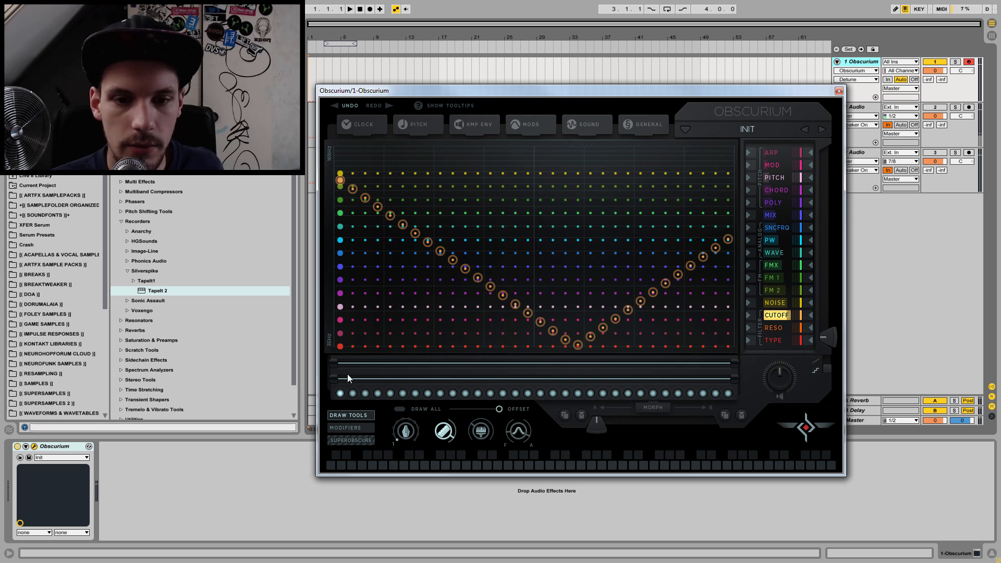
Step: Set the freehand brush width to 32, raise every Cutoff step to the maximum and play a note
left_click_drag(406, 430, 411, 297)
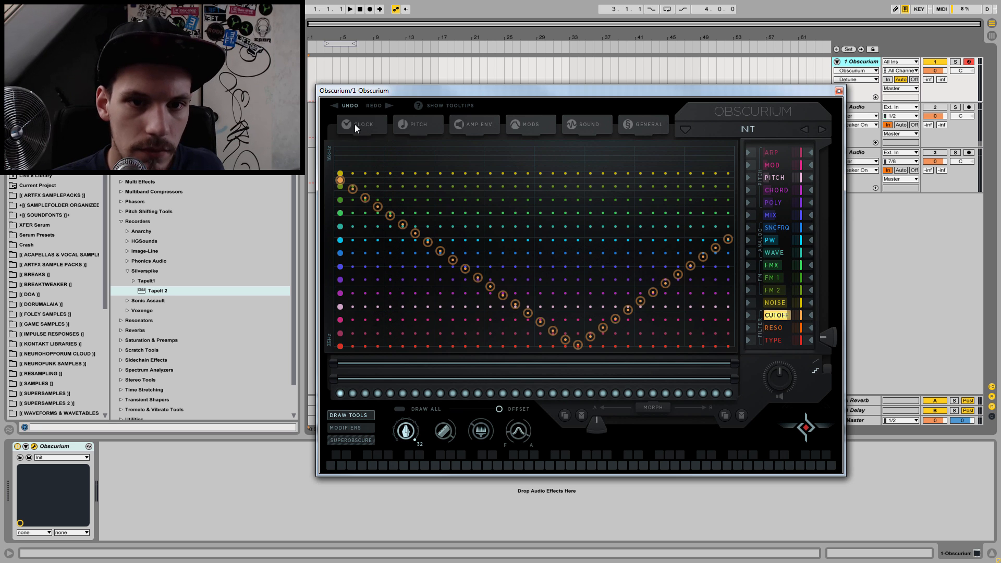
left_click(339, 147)
key("f")
Step: Draw a line descending across the Noise lane with the line tool
left_click(781, 306)
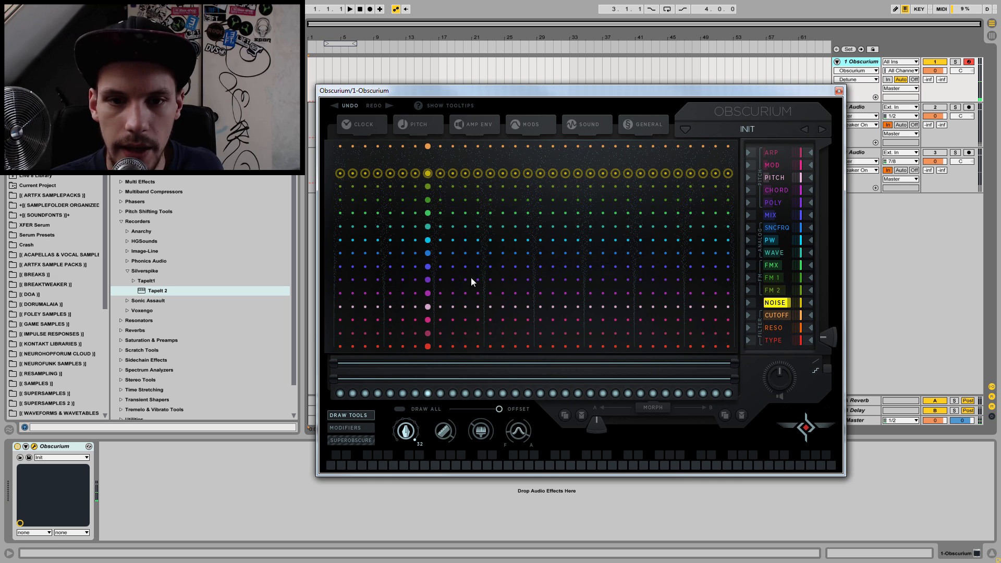
left_click(444, 429)
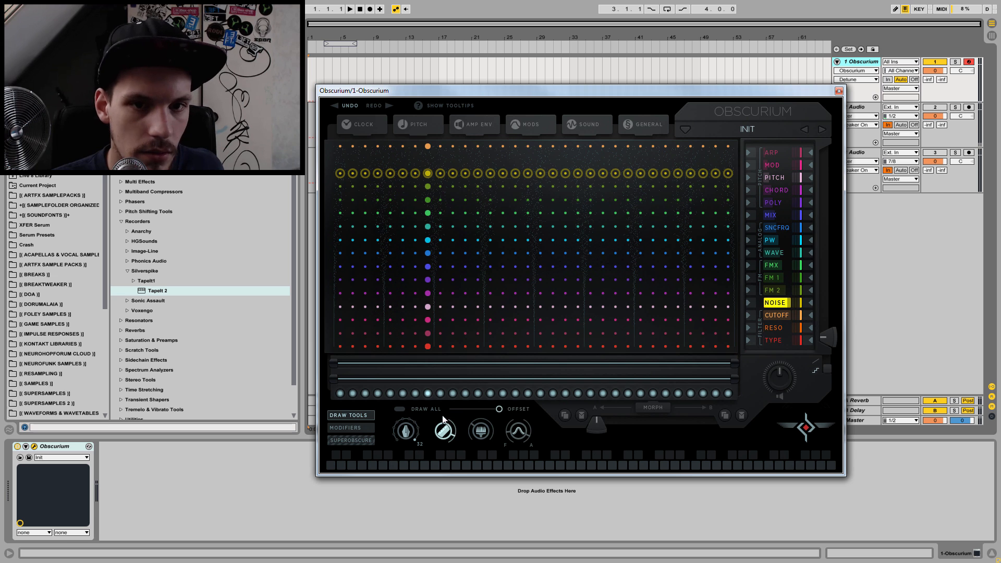
left_click_drag(337, 176, 767, 286)
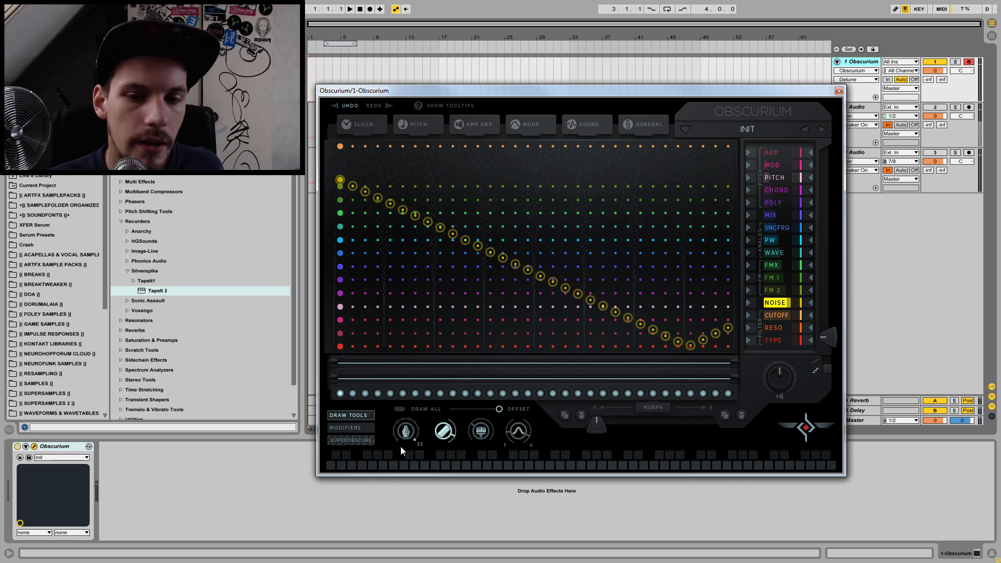
Step: Set the freehand brush width to 1, draw every Noise step down to the minimum and play the sound
left_click(405, 434)
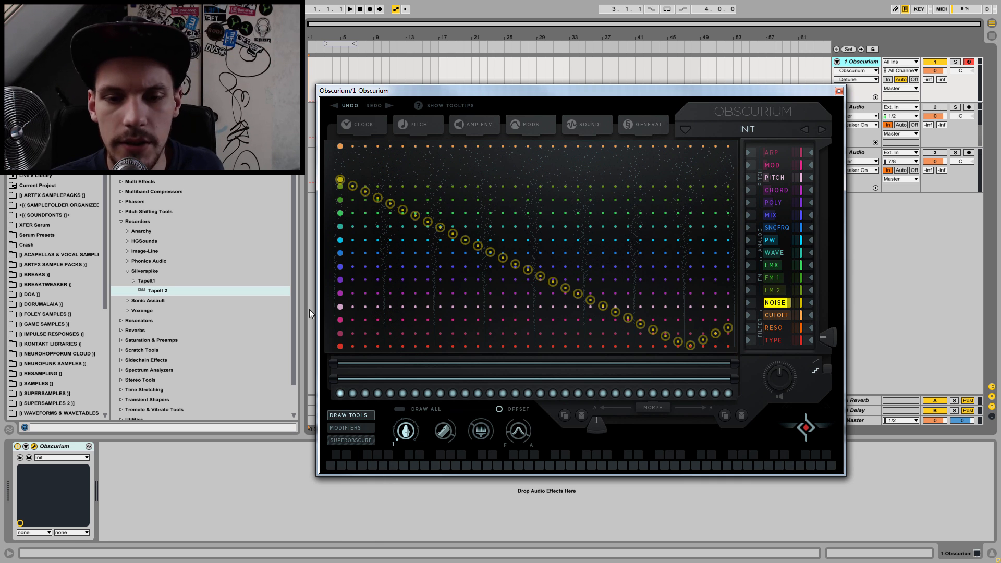
mouse_move(335, 339)
left_mouse_down()
mouse_move(351, 359)
mouse_move(735, 355)
left_mouse_up()
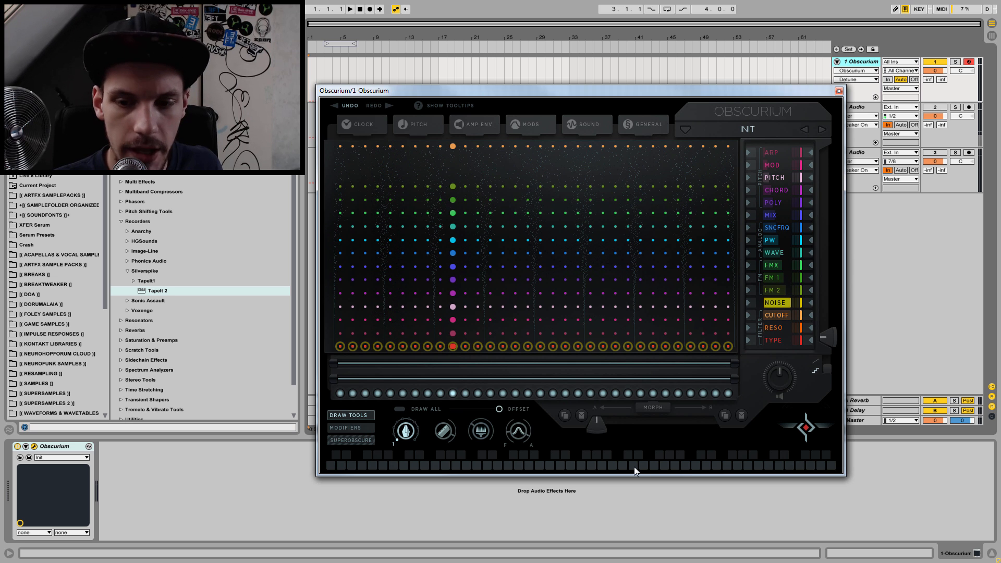
key("space")
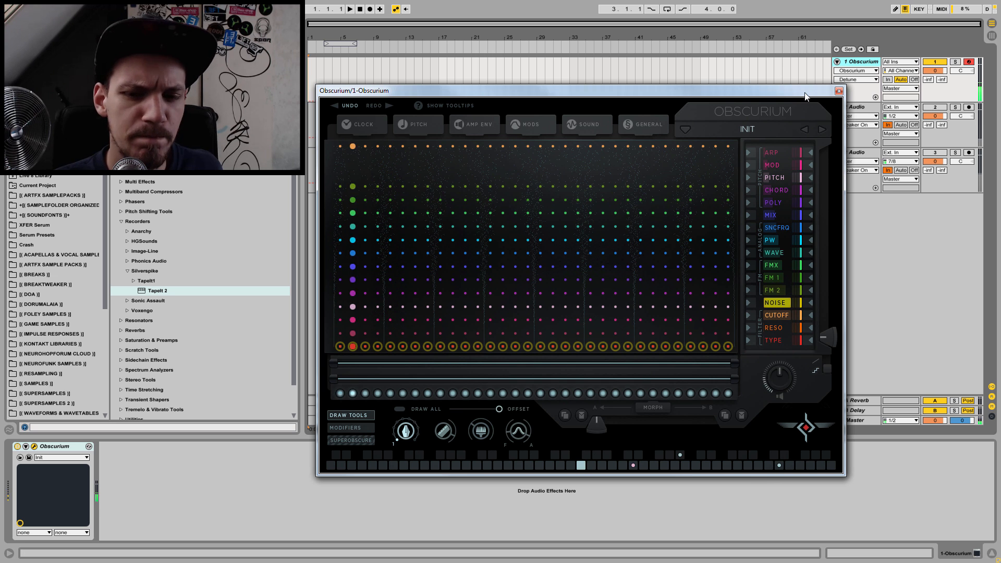
Step: Lower every step of the Poly lane to 1, using a freehand brush width of 32
left_click(775, 177)
left_click(776, 203)
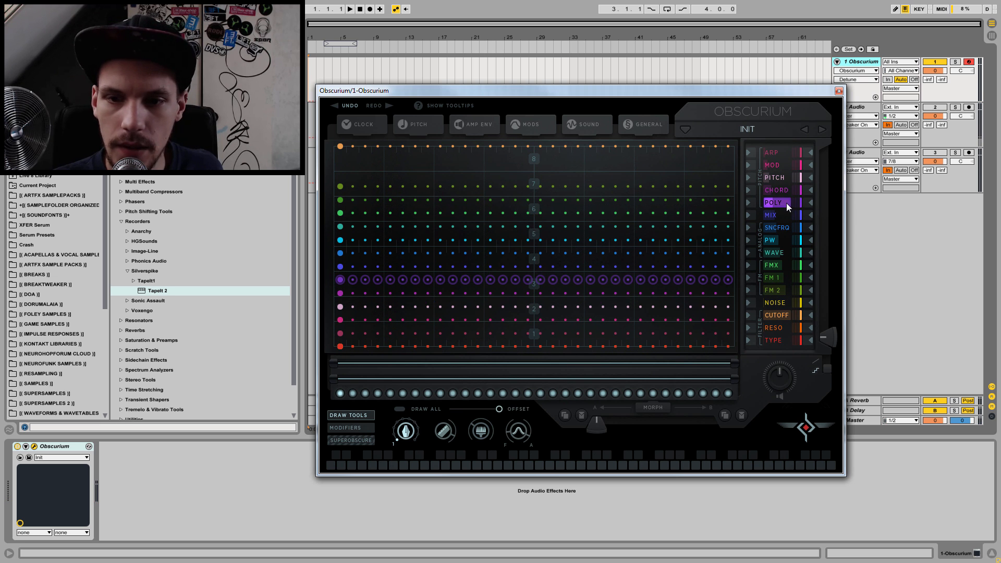
mouse_move(339, 281)
left_mouse_down()
mouse_move(340, 374)
mouse_move(351, 393)
mouse_move(493, 428)
left_mouse_up()
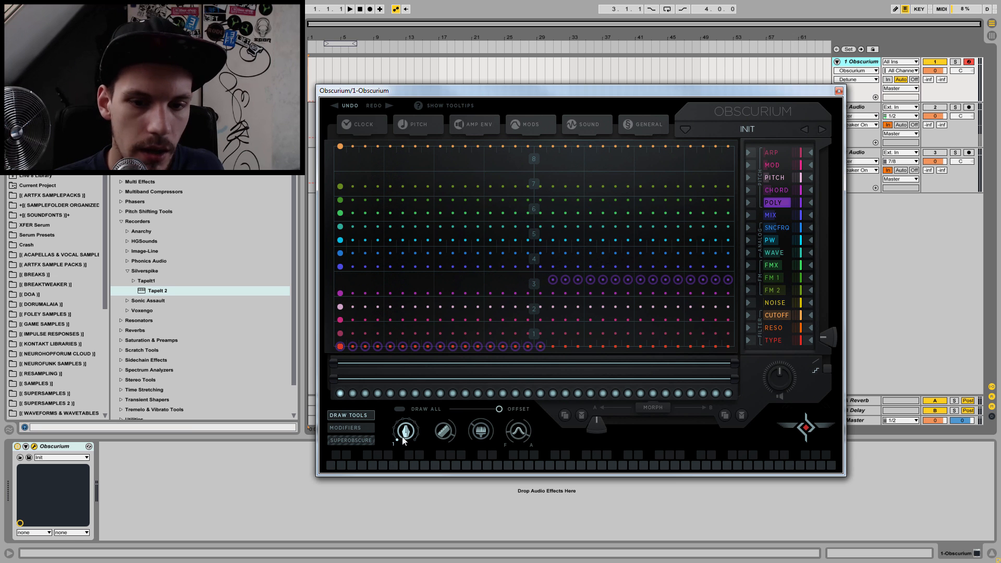
left_click_drag(396, 442, 397, 296)
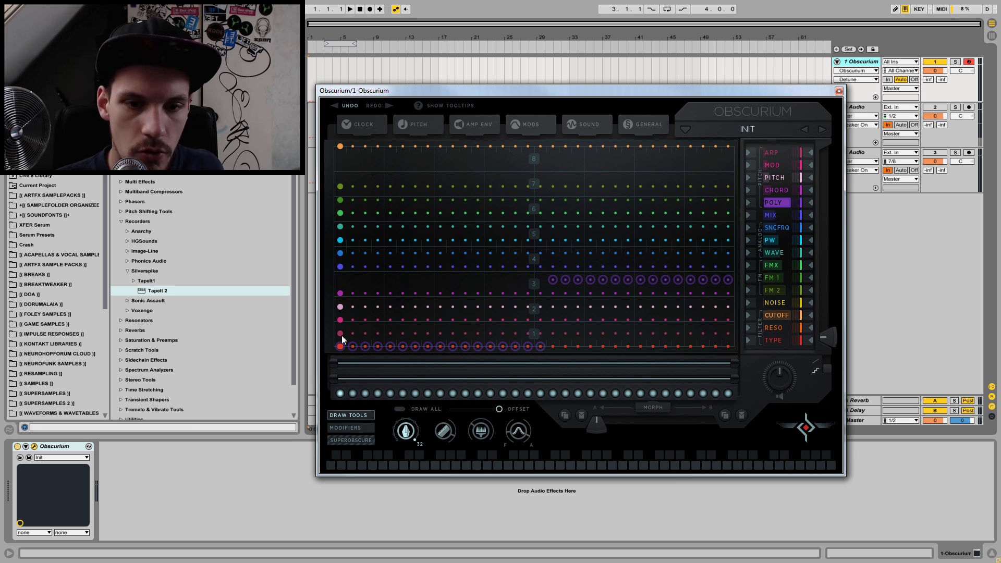
left_click_drag(336, 348, 339, 376)
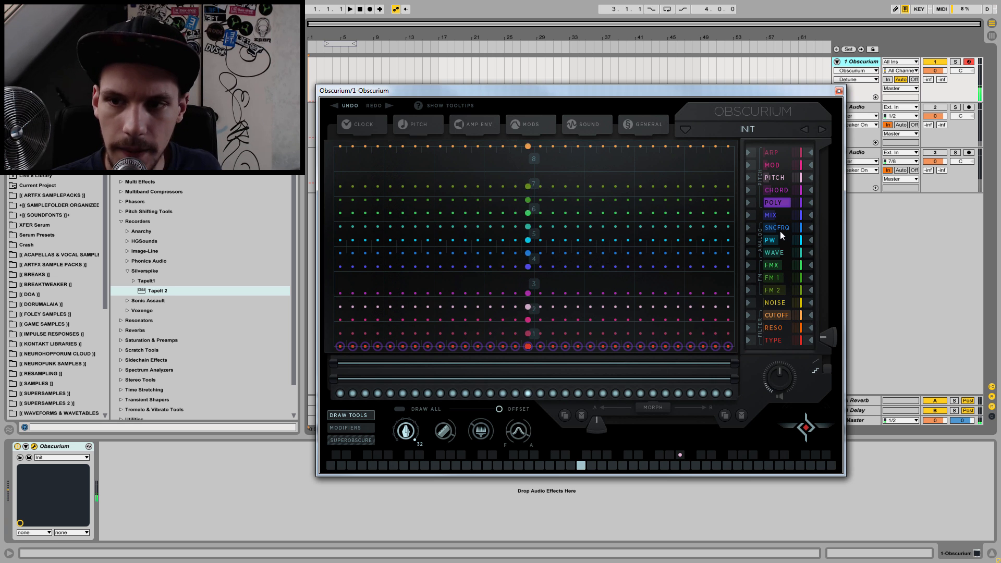
Step: Lower every step of the Pitch lane to 0 and return to the Poly lane
left_click(772, 179)
left_click_drag(338, 308, 327, 363)
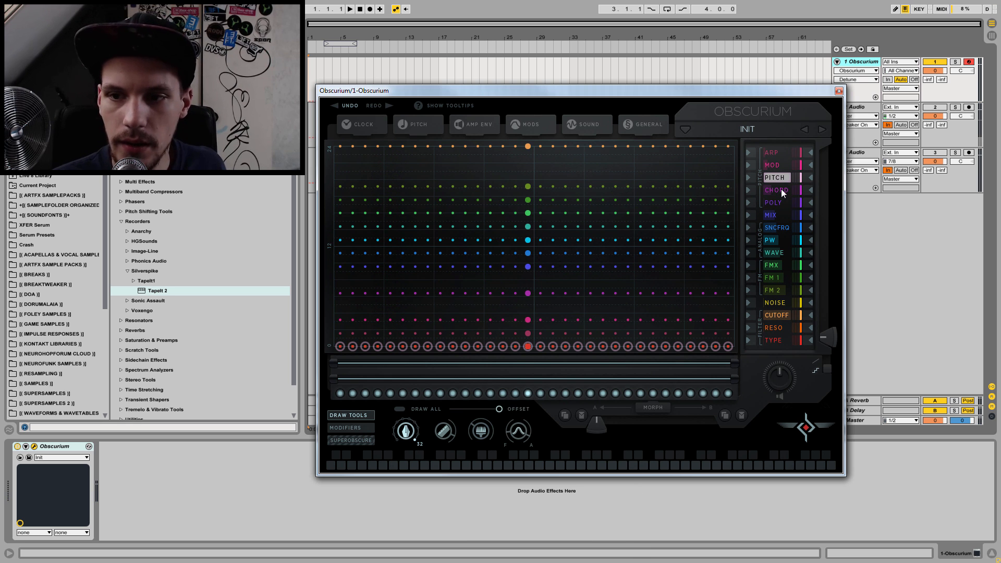
left_click(776, 204)
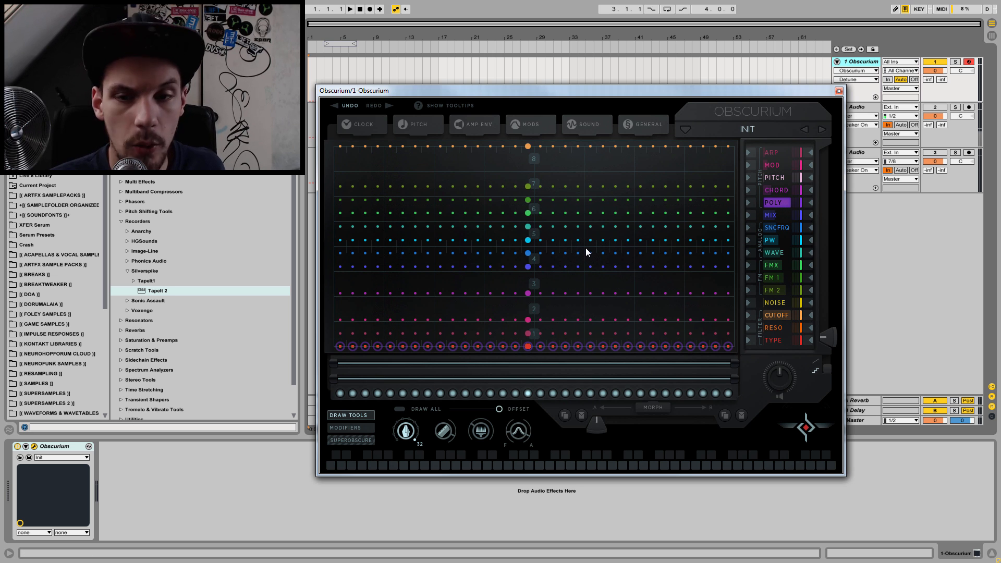
Step: Examine the Arp lane together with the Pitch and Clock settings, and close the settings
left_click(779, 149)
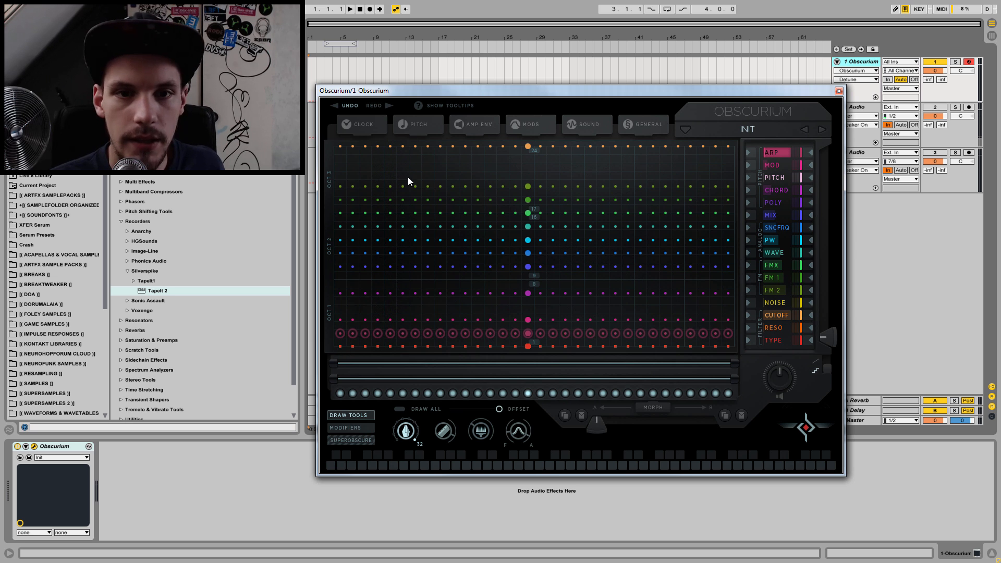
left_click(416, 126)
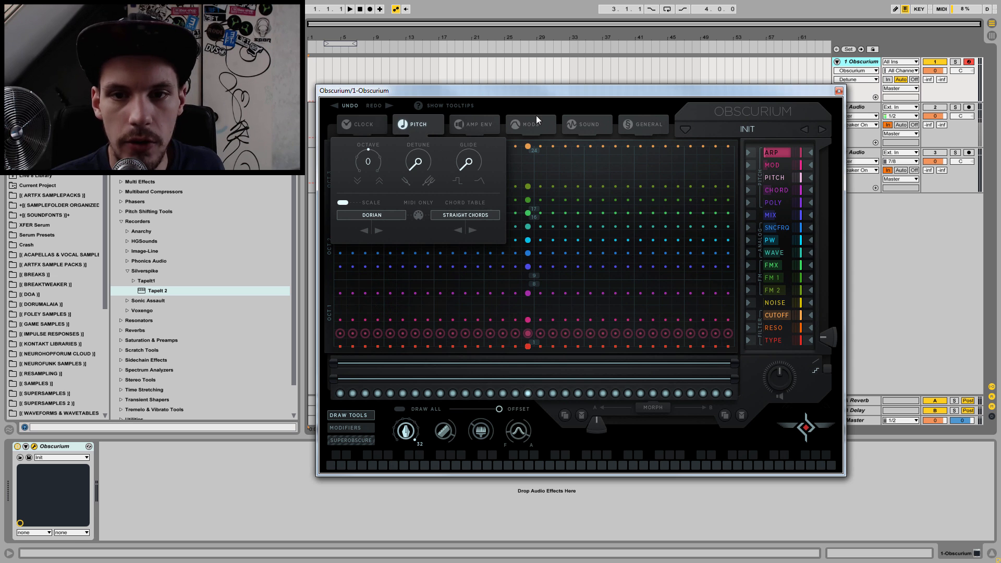
left_click(374, 124)
left_click(397, 127)
left_click(361, 125)
left_click(360, 125)
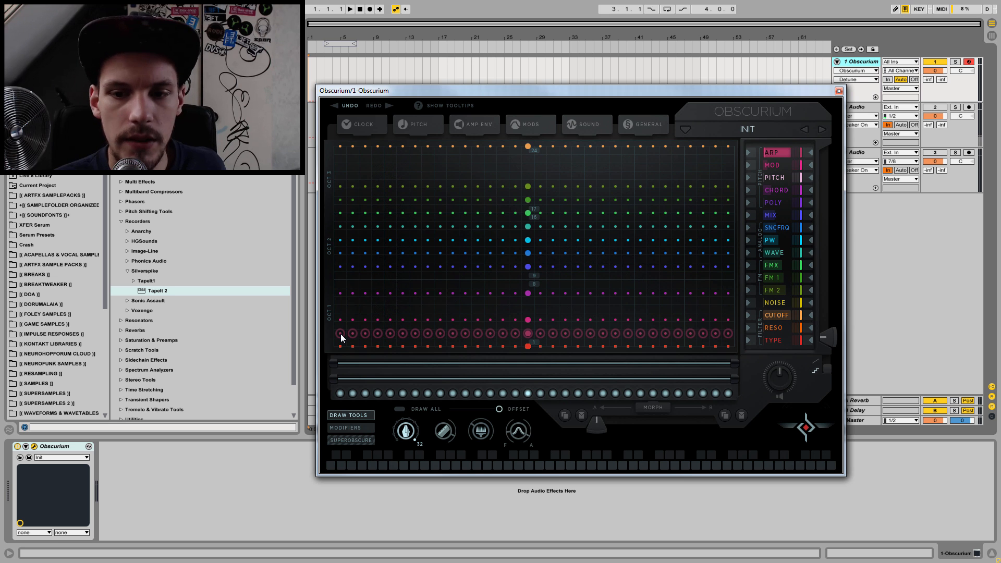
Step: Lower every Arp step to the minimum and play notes to hear the sound
key("f")
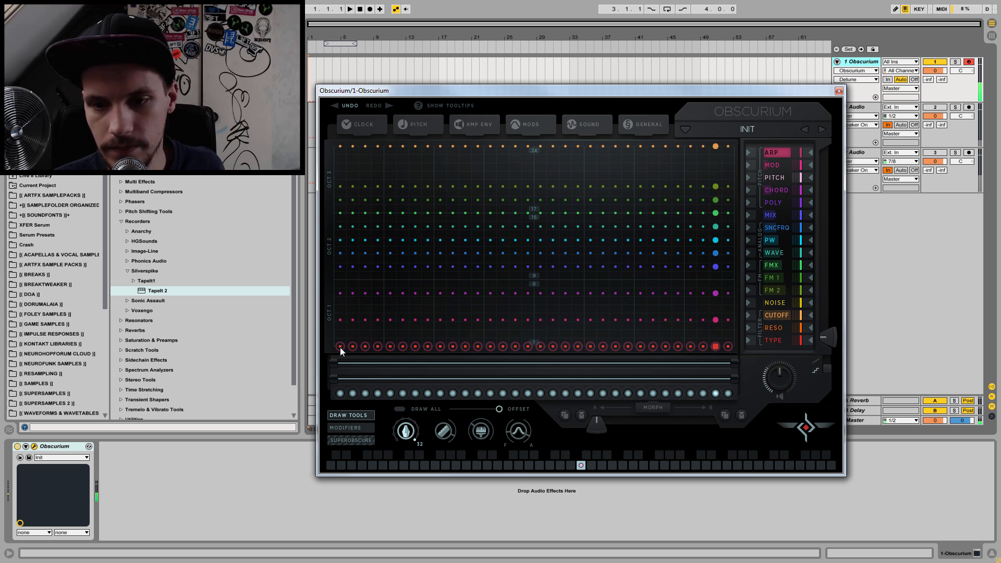
key("f")
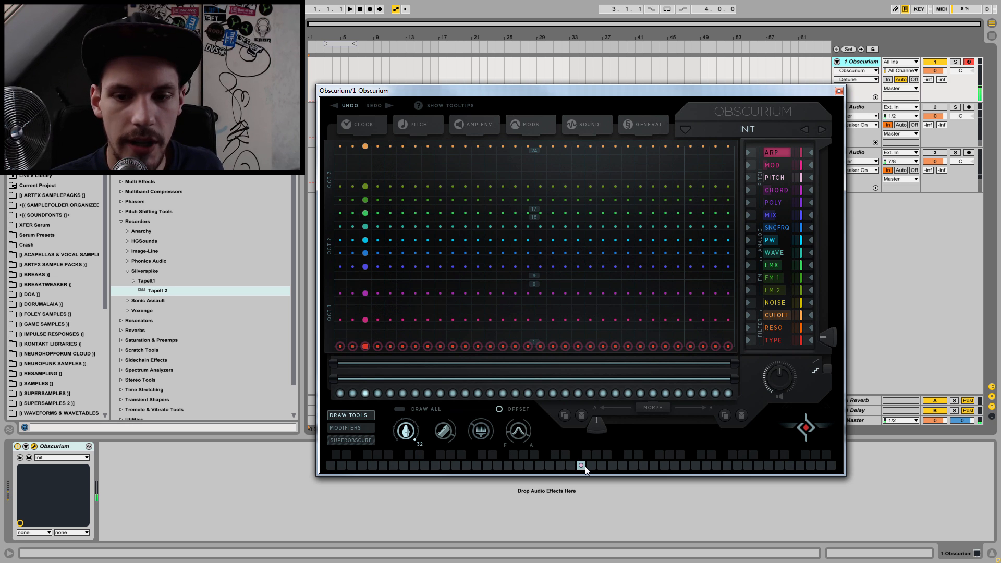
left_click(580, 468)
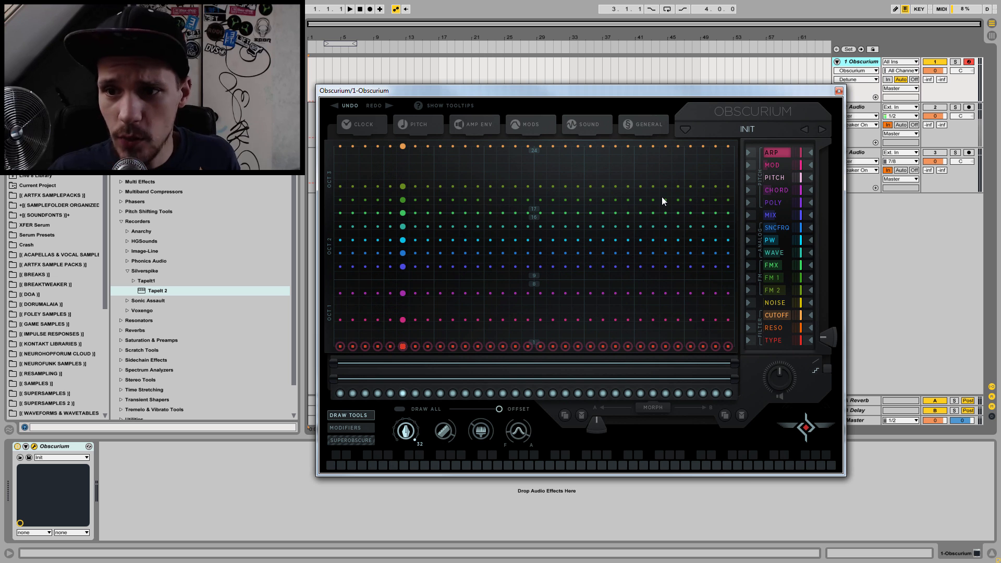
Step: Review the Poly and Chord lanes, and raise all Arp steps slightly above the minimum
left_click(770, 203)
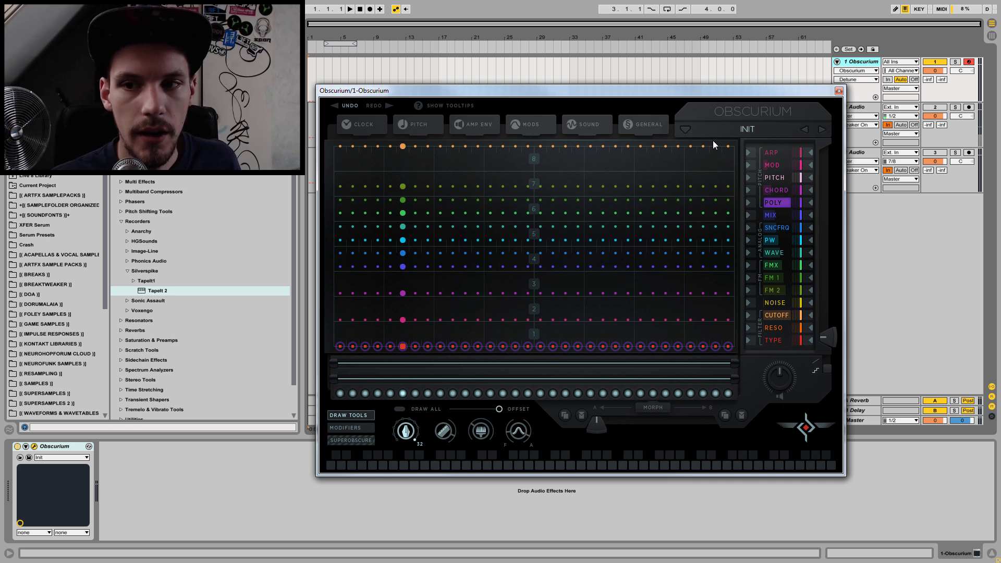
left_click(781, 191)
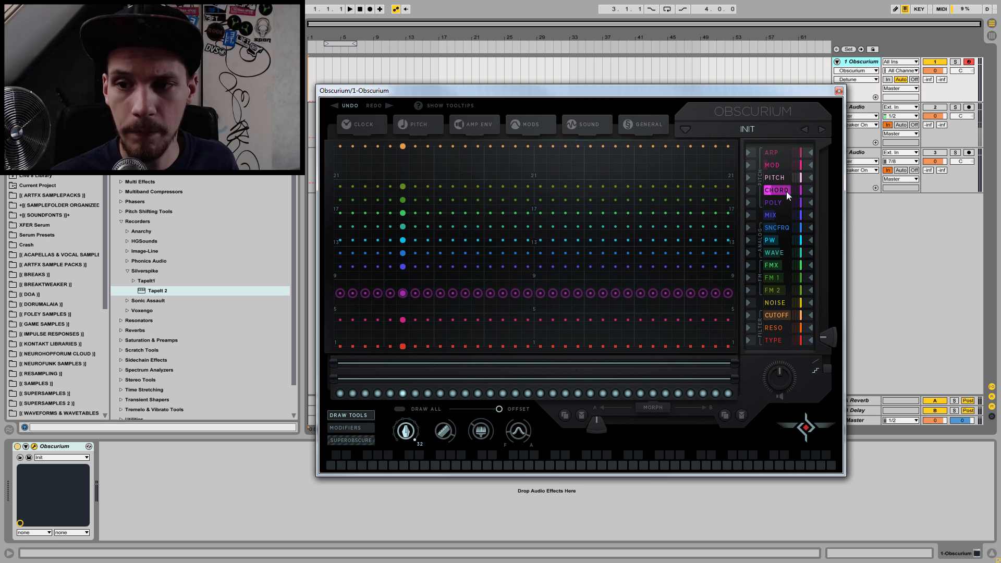
left_click(783, 151)
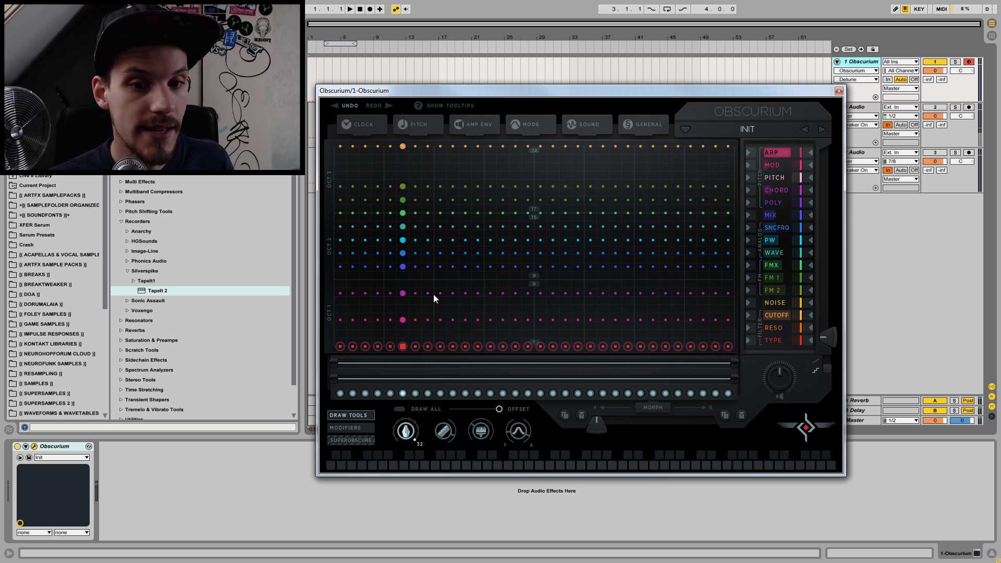
left_click_drag(339, 346, 340, 334)
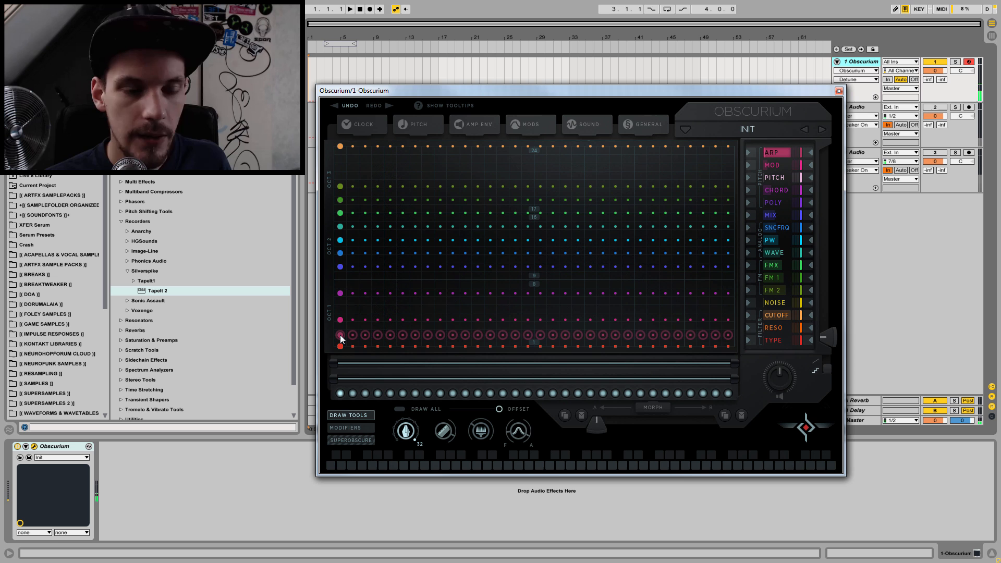
Step: Lower every step of the Chord lane to 1, play a note, and bring every Arp step down to the minimum
left_click(773, 191)
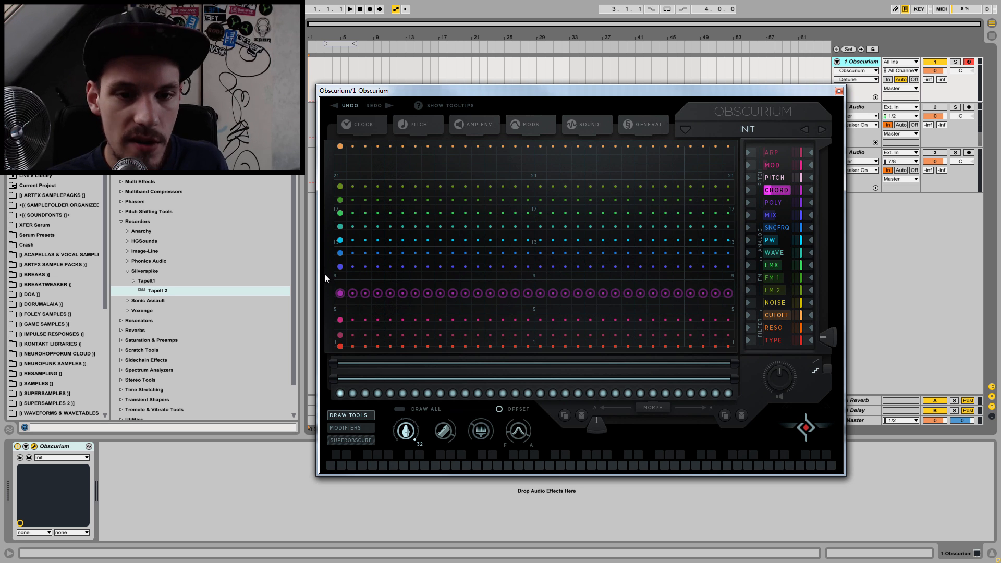
left_click_drag(335, 295, 332, 363)
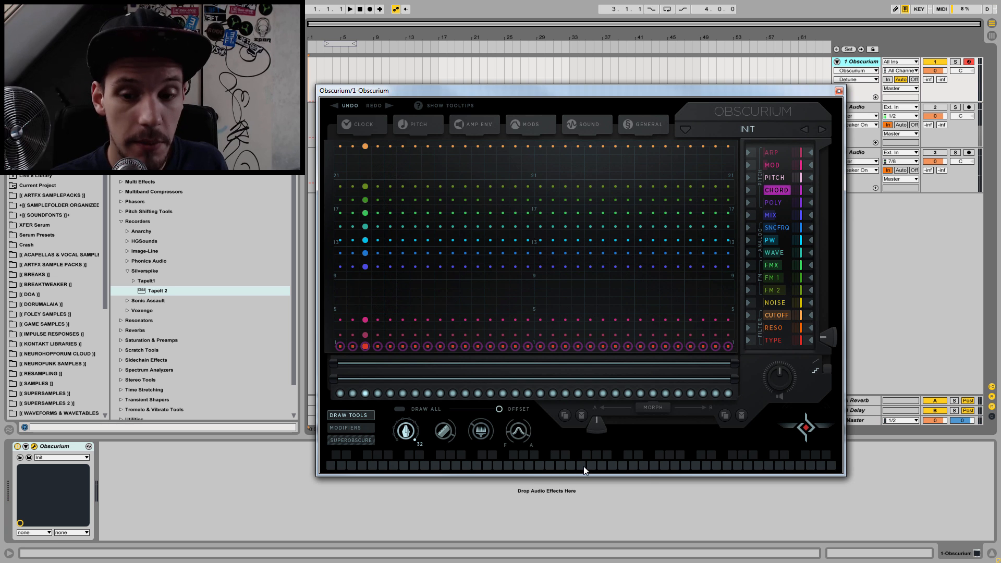
key("f")
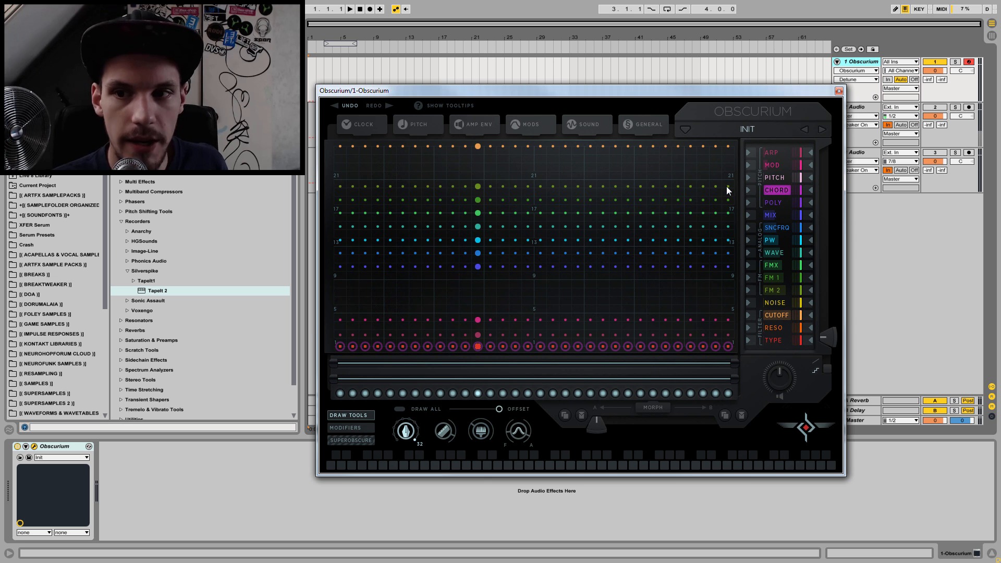
left_click(772, 154)
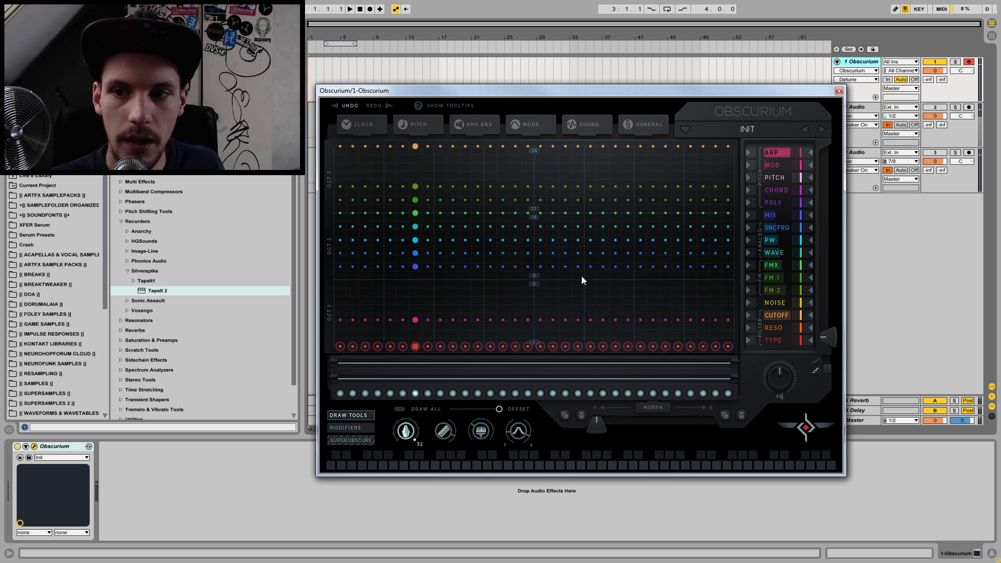
Step: Scatter random values across the Pitch lane, reset every Pitch step to 0 and play a note
left_click(775, 176)
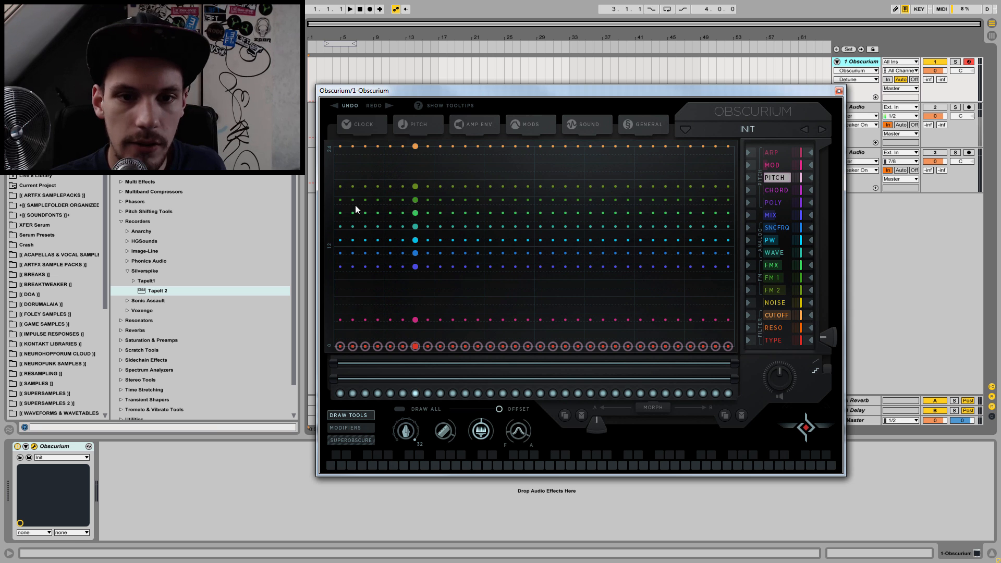
mouse_move(340, 245)
left_mouse_down()
mouse_move(687, 245)
mouse_move(712, 304)
left_mouse_up()
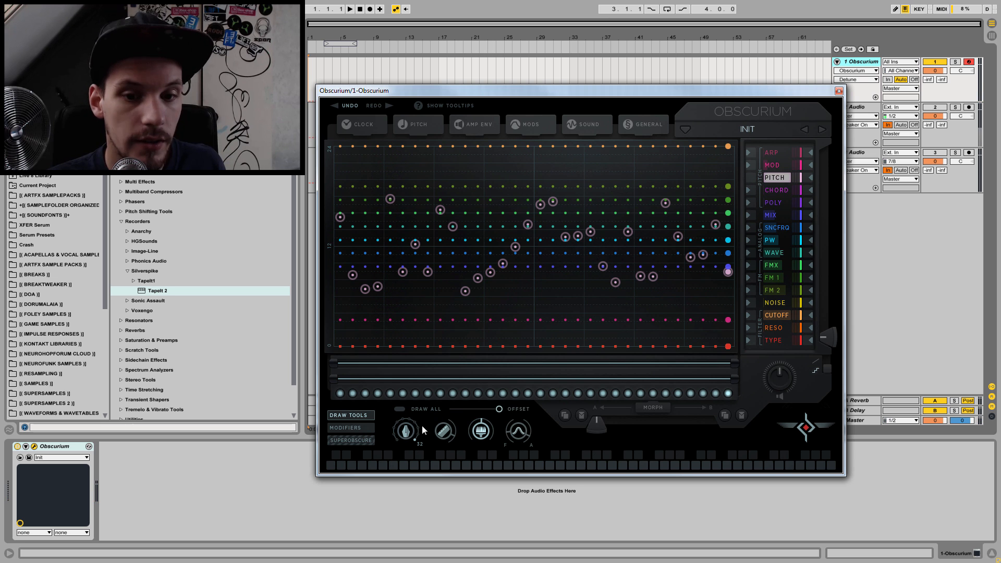
left_click_drag(336, 344, 337, 352)
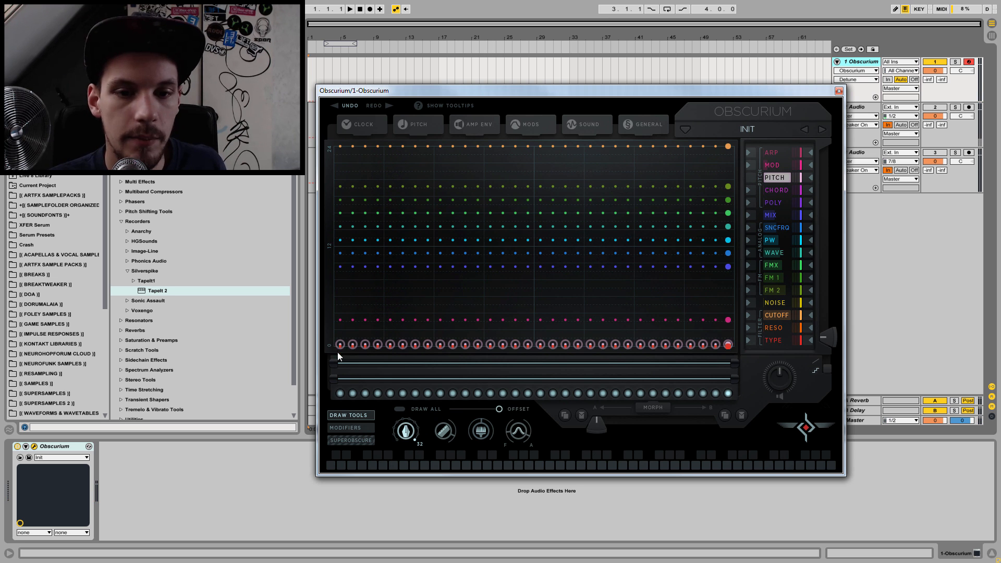
key("f")
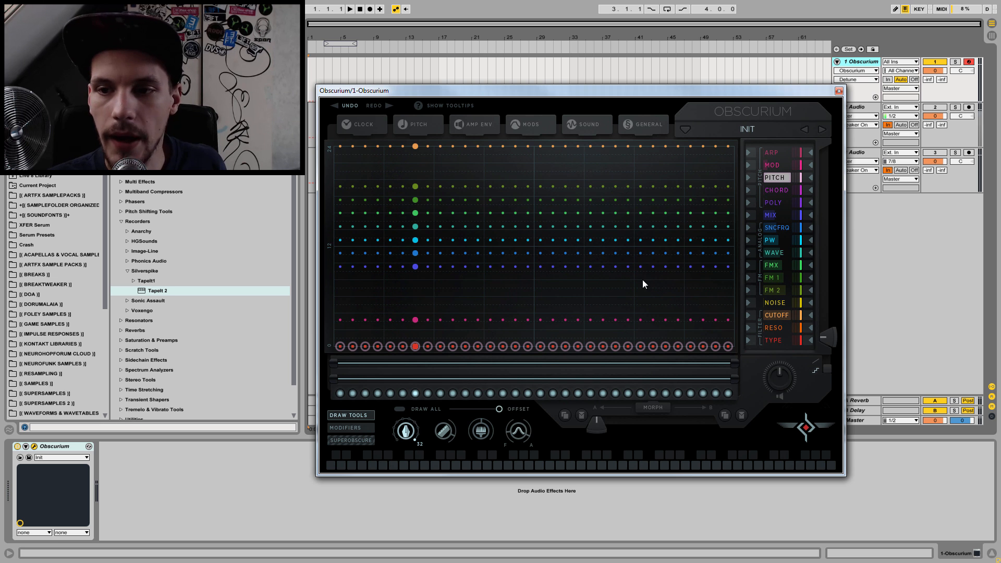
Step: Raise every Poly step to 3, play a note, and sweep the Chord lane's steps before returning them to 1
left_click(784, 191)
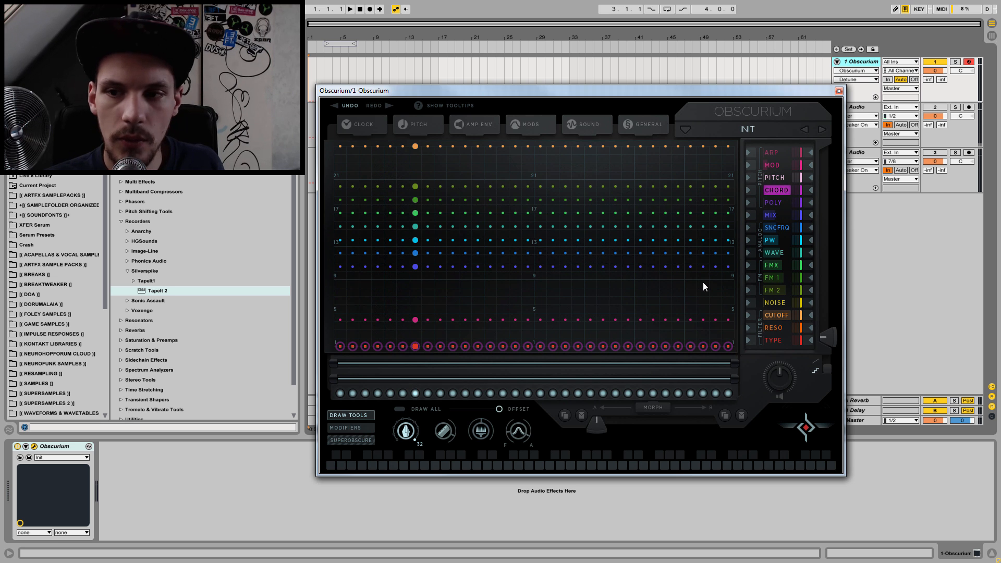
left_click(775, 202)
left_click_drag(343, 346, 337, 285)
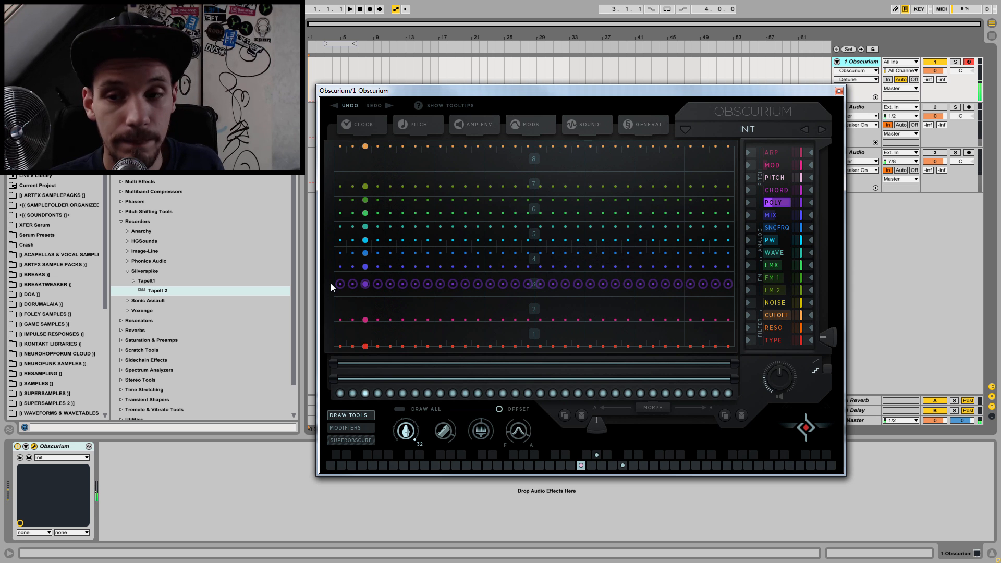
left_click(778, 189)
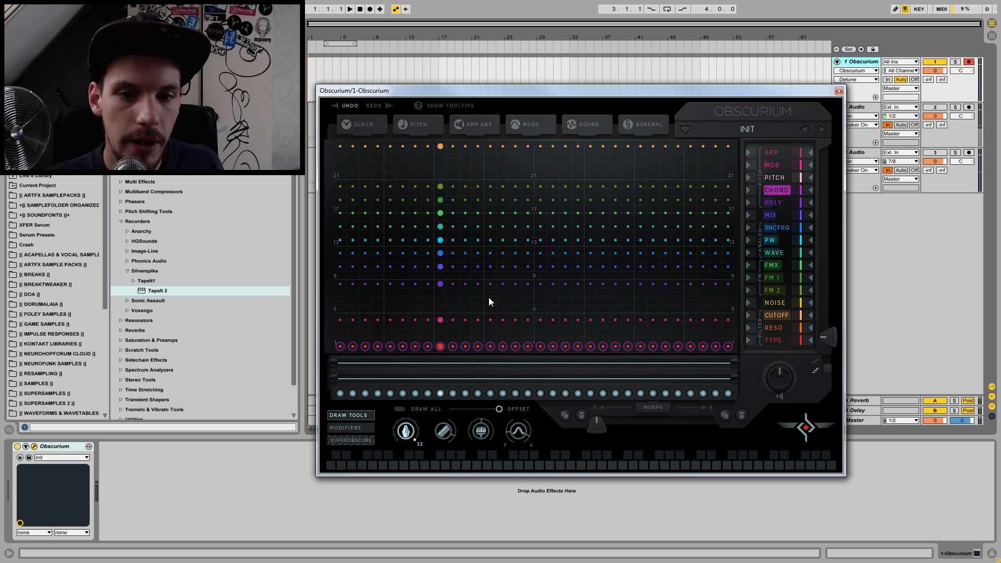
left_click_drag(340, 343, 249, 386)
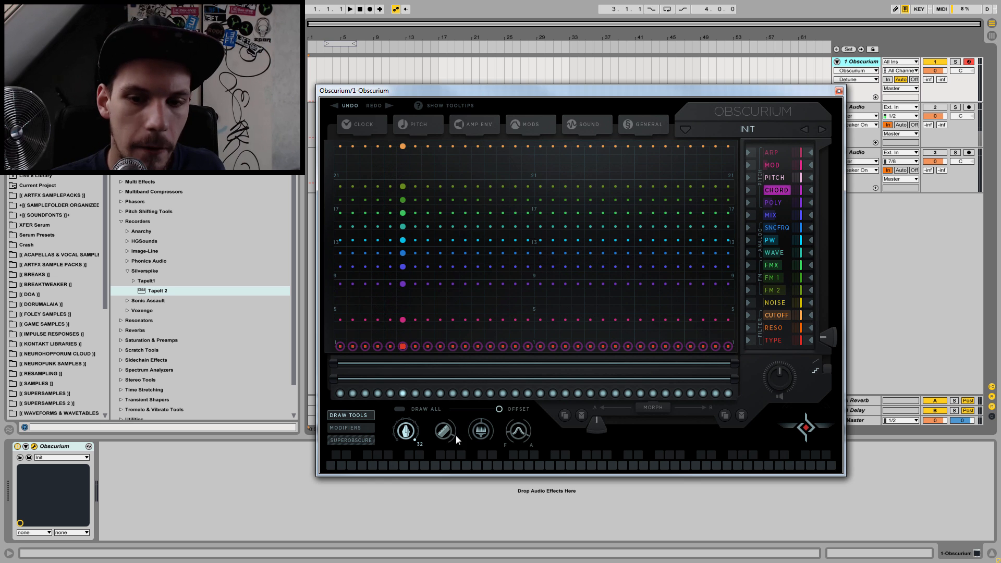
Step: Scatter random values across the Chord lane and raise every Poly step to 6 while playing notes
left_click(487, 434)
left_click_drag(343, 321, 735, 323)
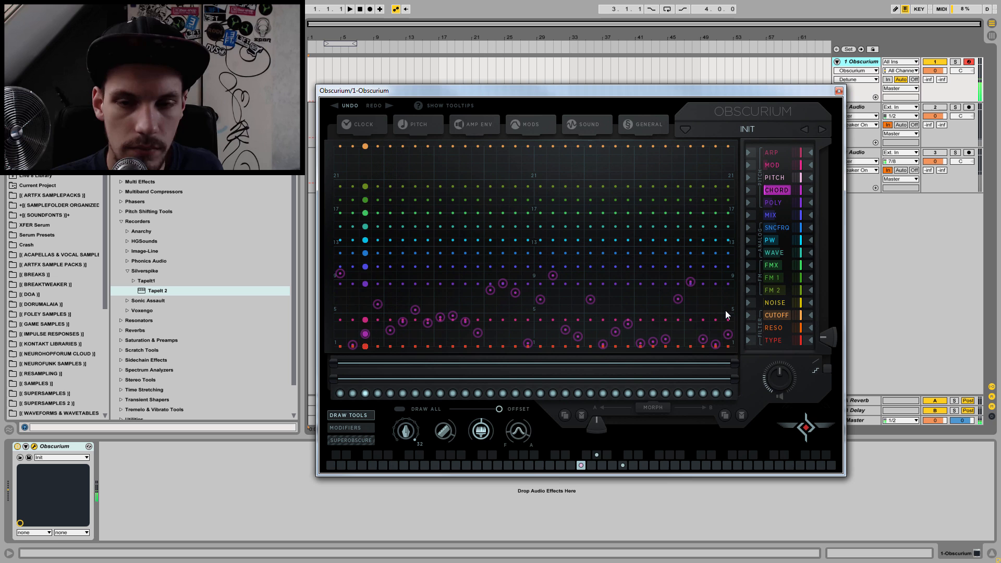
left_click(776, 202)
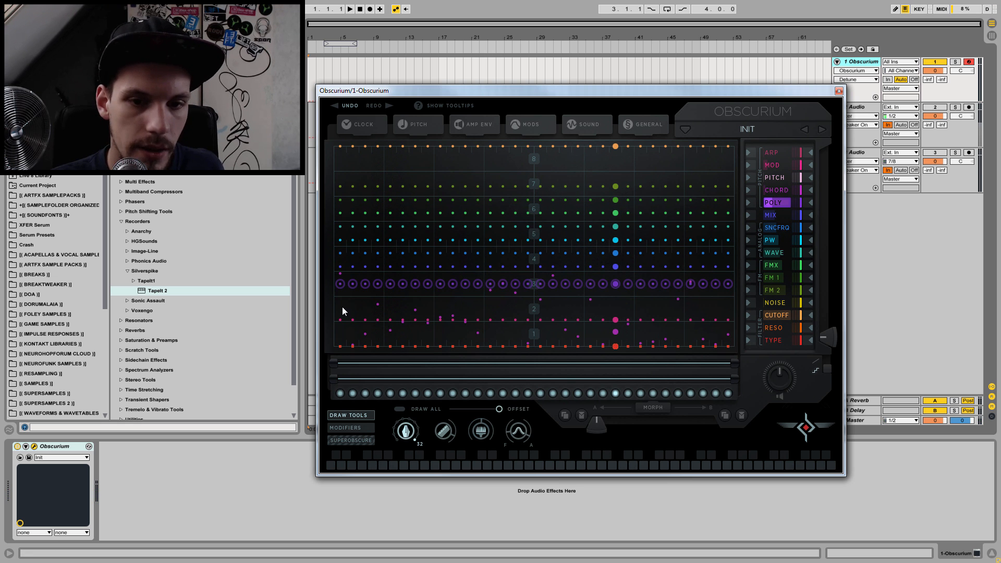
left_click_drag(336, 283, 321, 209)
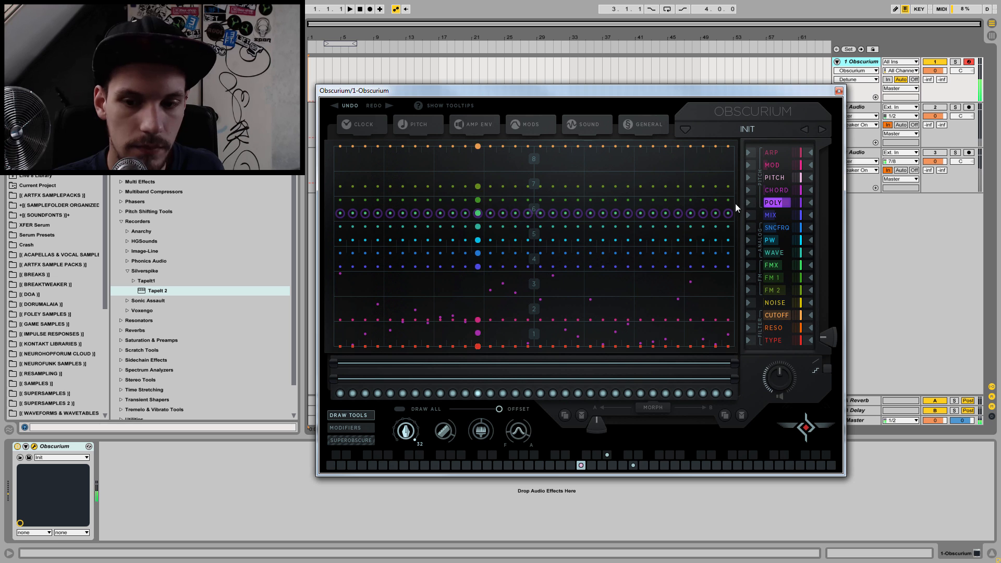
Step: Reset every step of the Chord lane to 1
left_click(781, 192)
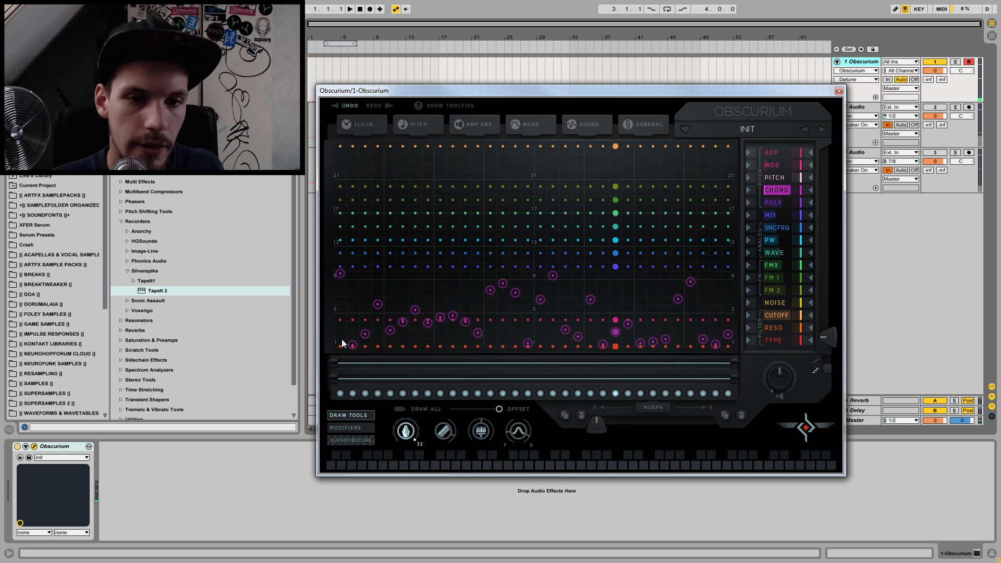
mouse_move(339, 345)
left_mouse_down()
mouse_move(355, 159)
mouse_move(340, 374)
mouse_move(341, 365)
left_mouse_up()
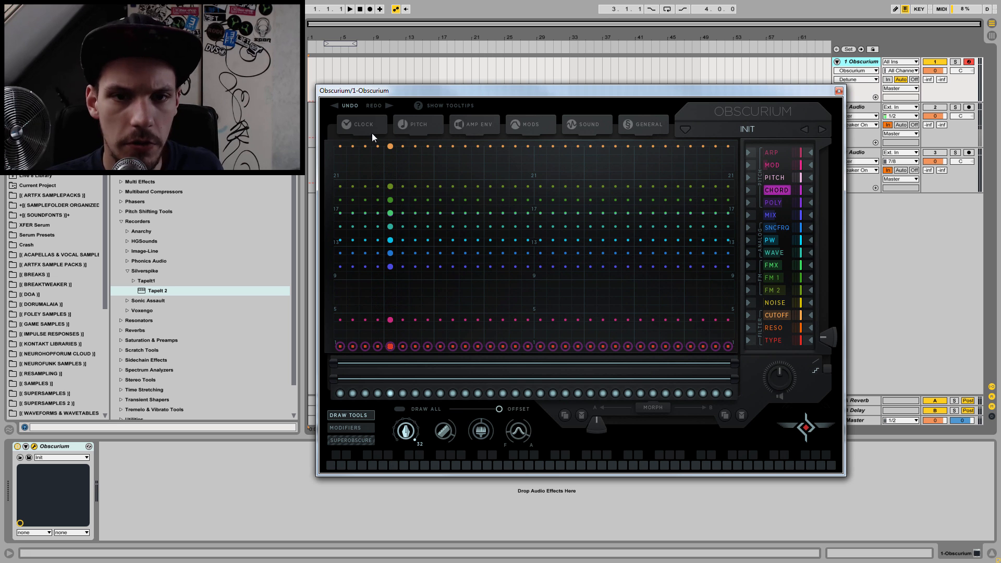
Step: Set the pitch scale to Harmonic Minor and choose Straight Chords as the chord table
left_click(416, 125)
left_click(380, 215)
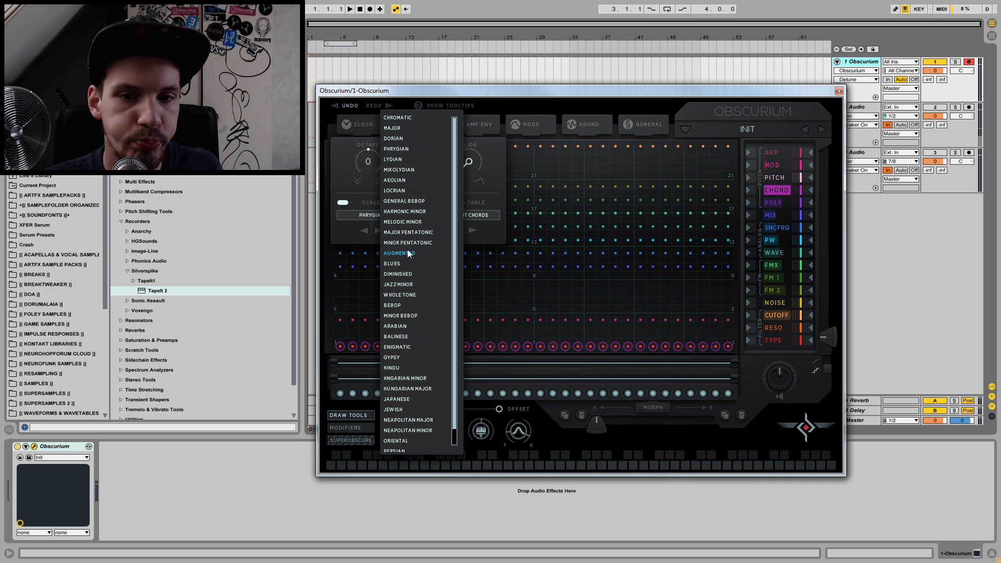
left_click(404, 211)
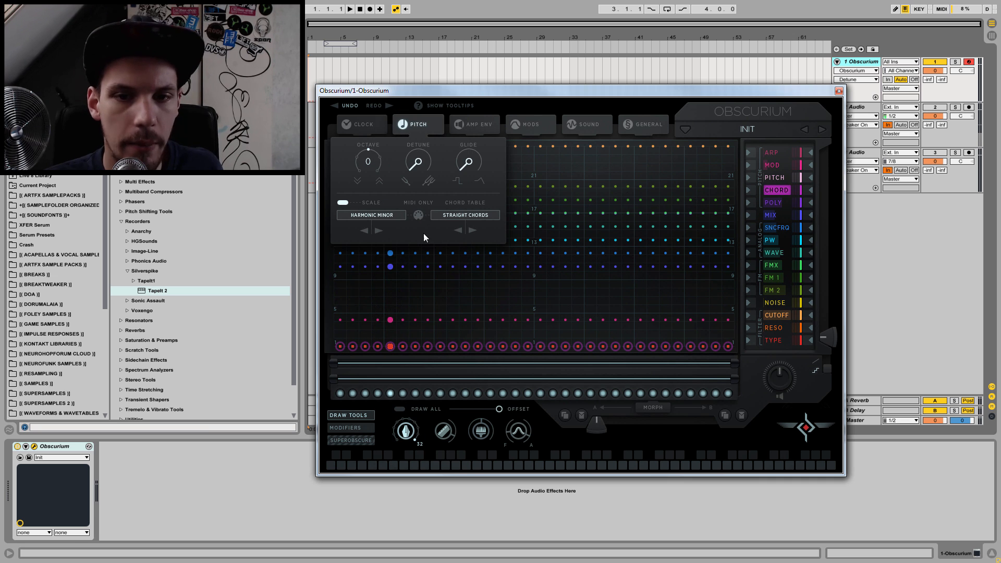
left_click(465, 214)
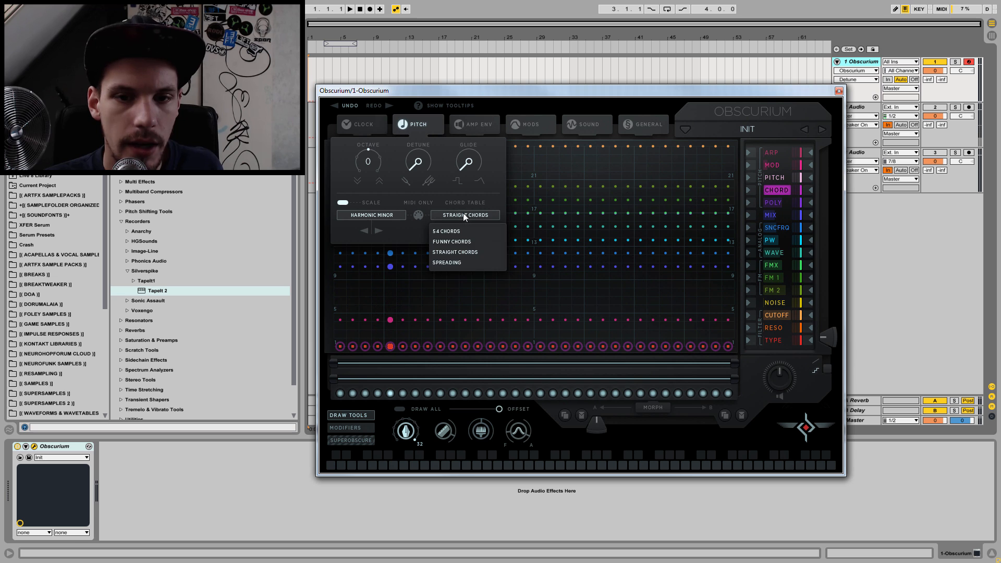
left_click(452, 252)
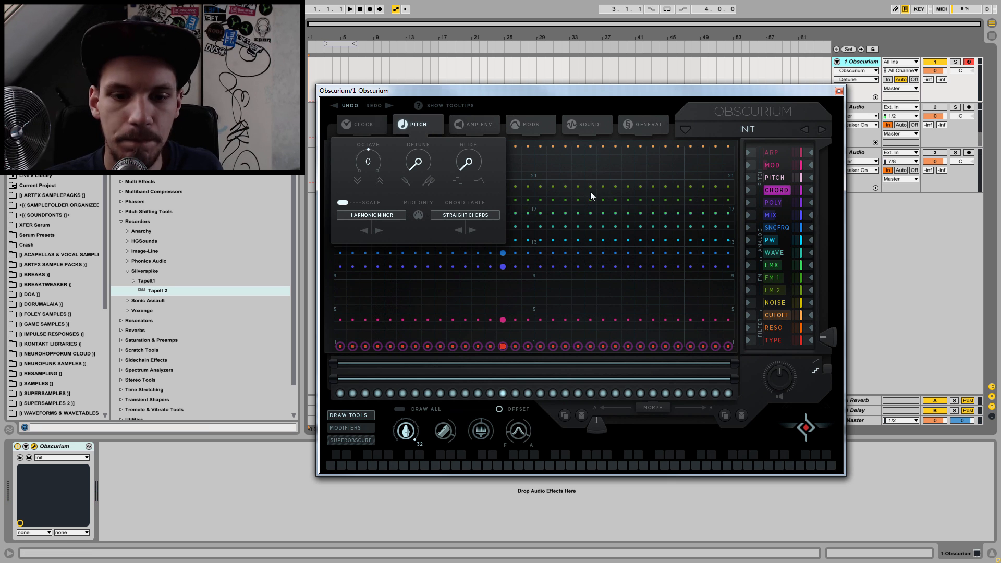
Step: Draw Chord steps 5 to 16 as three four-step blocks of different values and shorten the sequence loop to 16 steps
left_click(408, 435)
left_click_drag(401, 461, 395, 489)
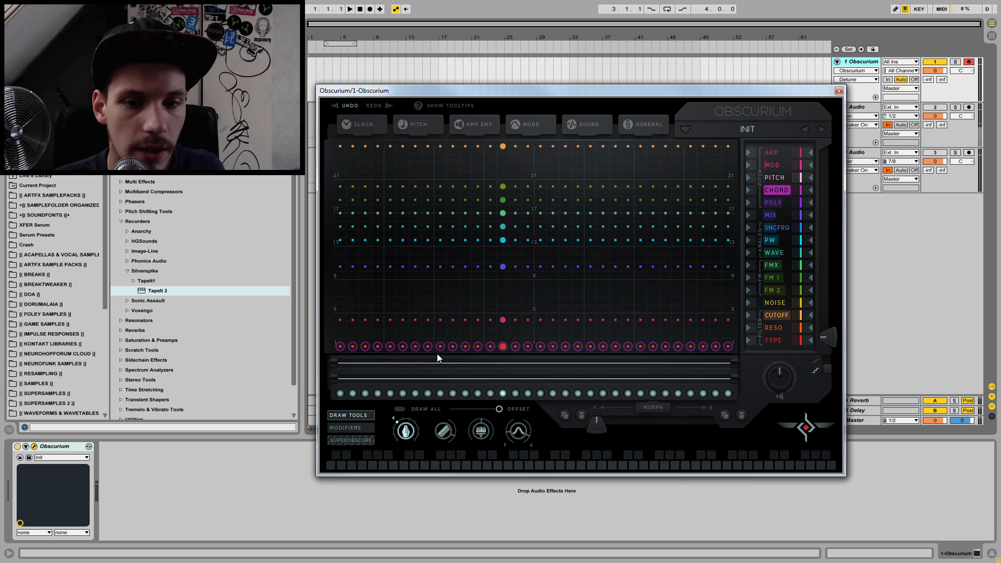
left_click(387, 312)
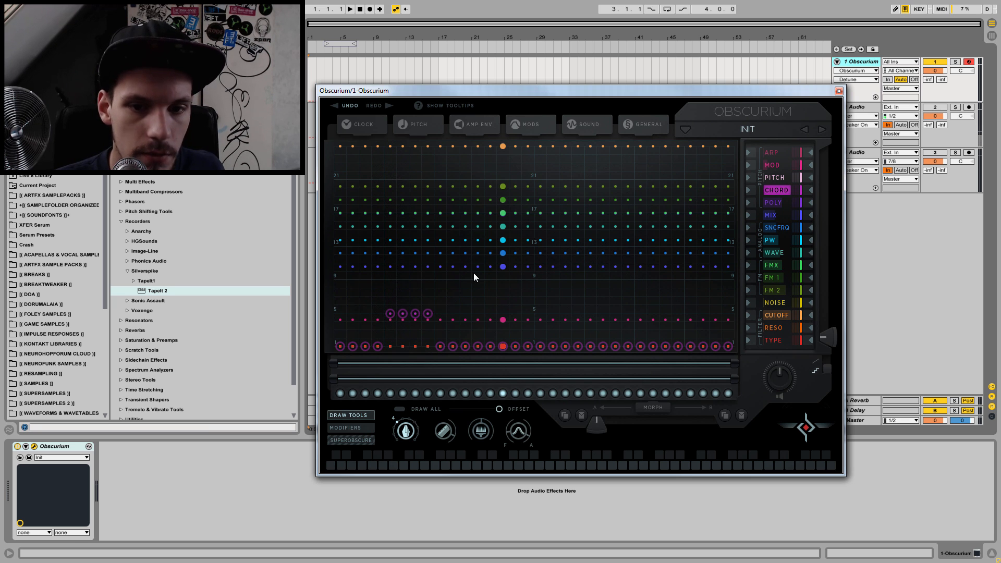
left_click(437, 205)
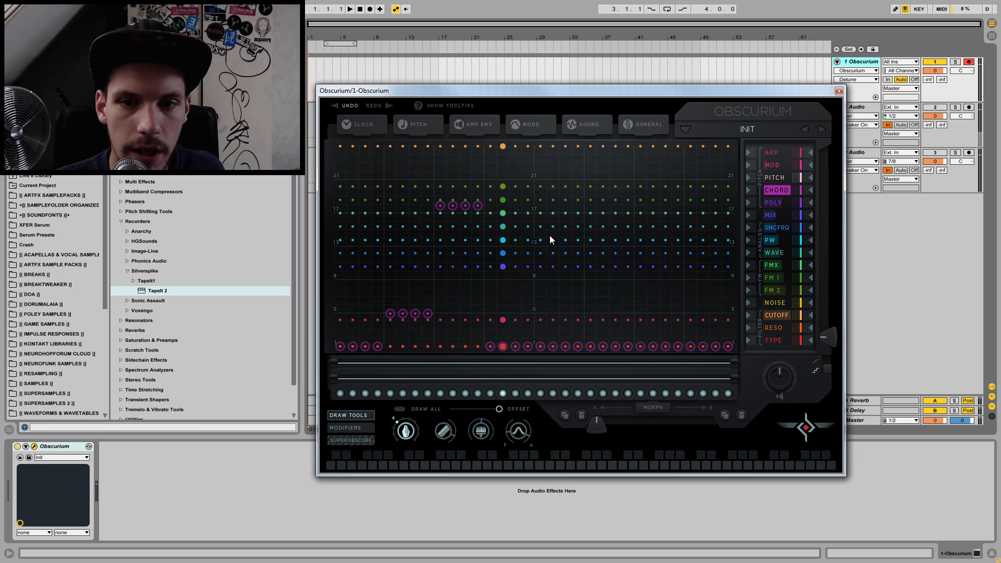
left_click(485, 253)
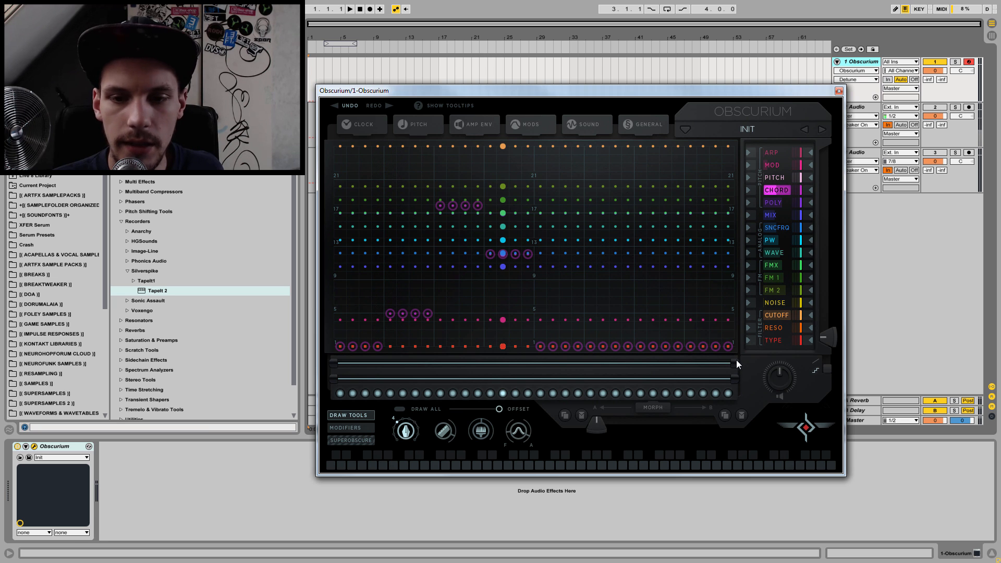
left_click_drag(732, 362, 534, 366)
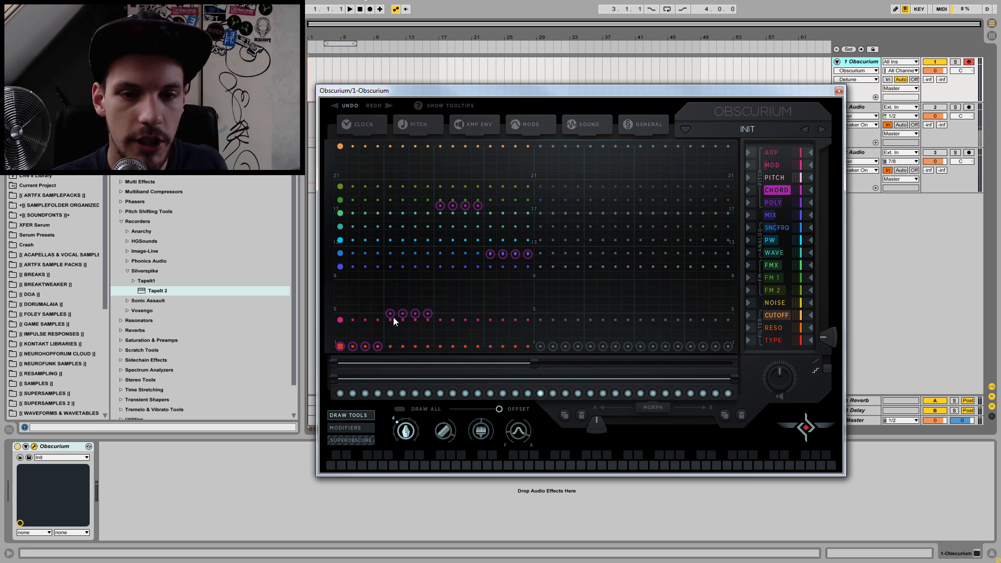
Step: Lower Chord steps 5 to 8 to 1, set steps 9 to 16 together slightly above 1, and play a note
left_click_drag(392, 316, 428, 346)
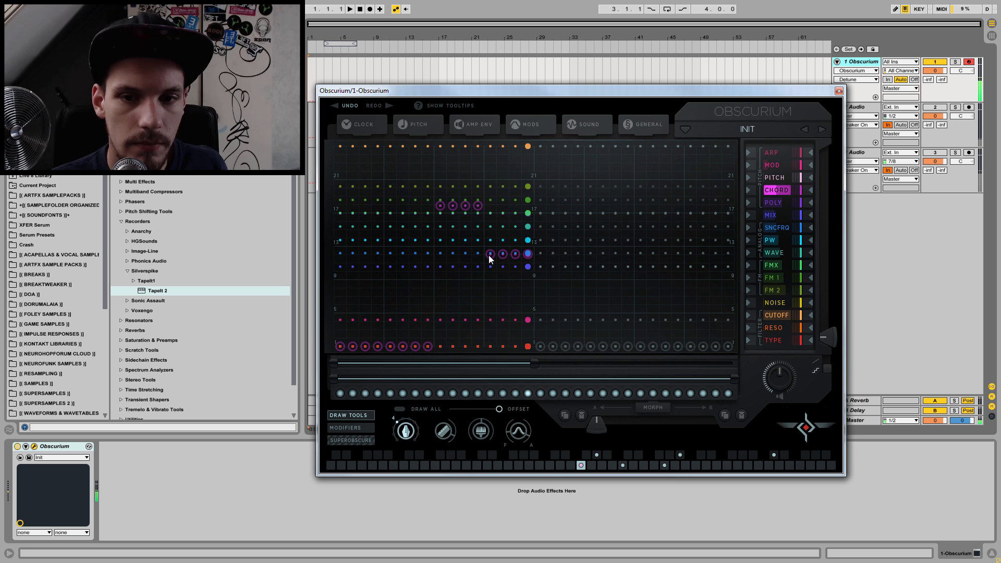
mouse_move(483, 271)
left_mouse_down()
mouse_move(480, 306)
mouse_move(492, 310)
mouse_move(435, 311)
left_mouse_up()
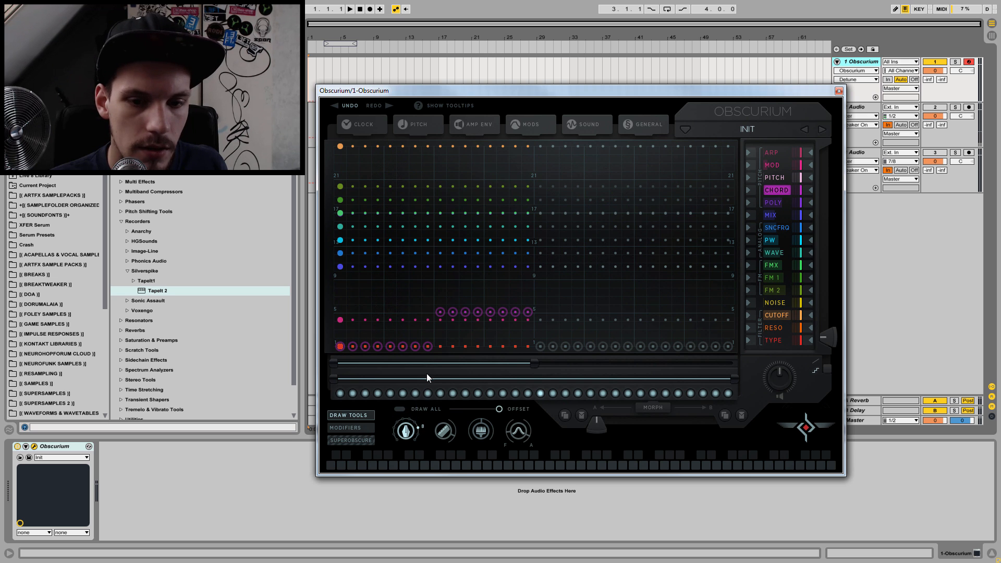
left_click_drag(438, 310, 438, 331)
key("f")
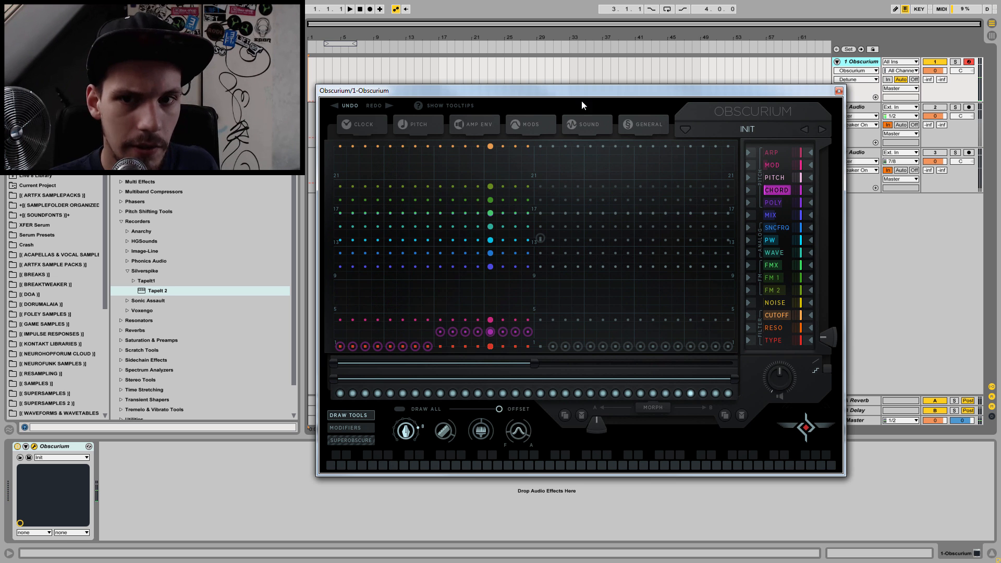
Step: Demonstrate the amp envelope mix by sliding it between the arp and MIDI envelopes, ending fully on the arp envelope
left_click(533, 121)
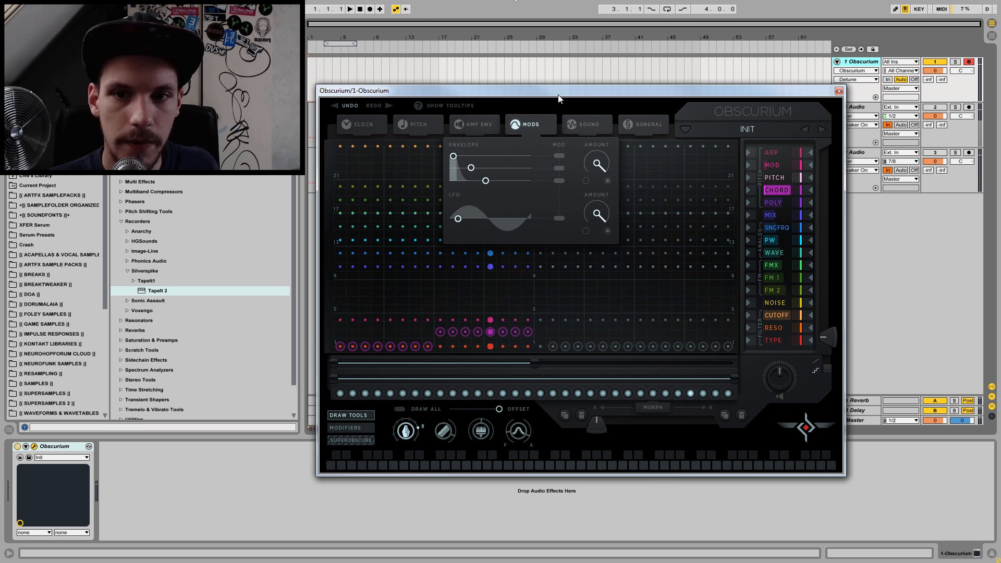
left_click(472, 124)
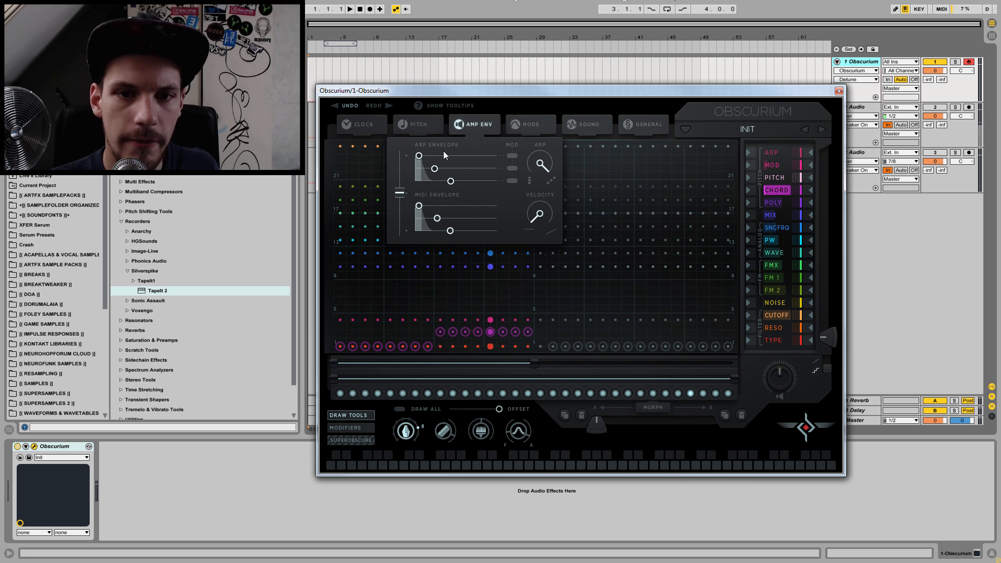
left_click_drag(399, 191, 407, 157)
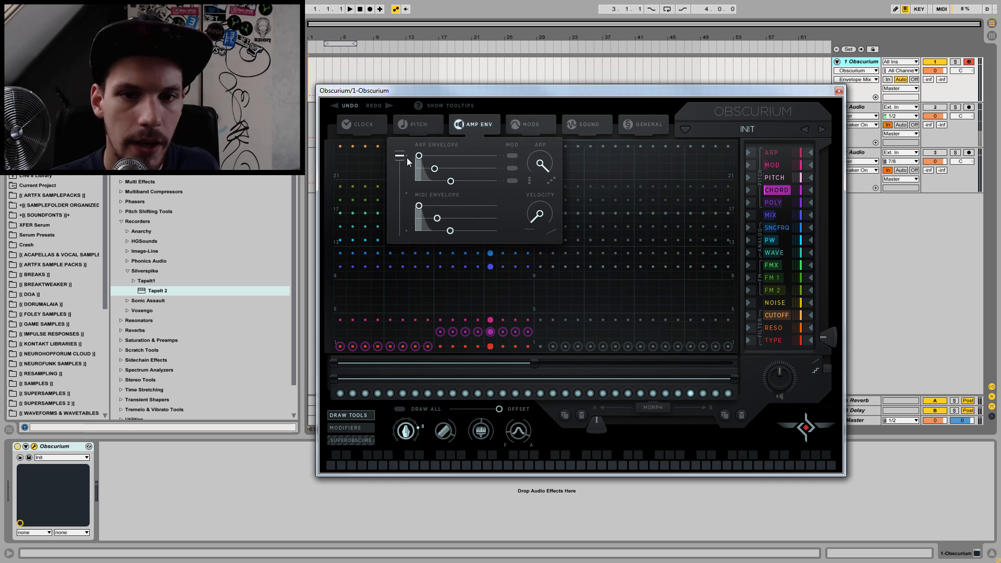
left_click_drag(420, 241, 431, 167)
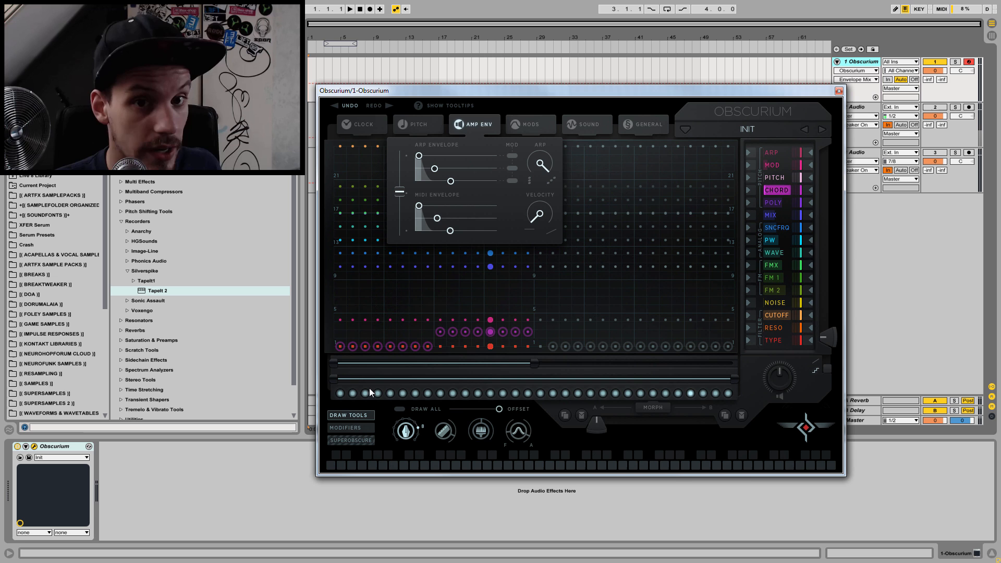
left_click_drag(400, 191, 399, 155)
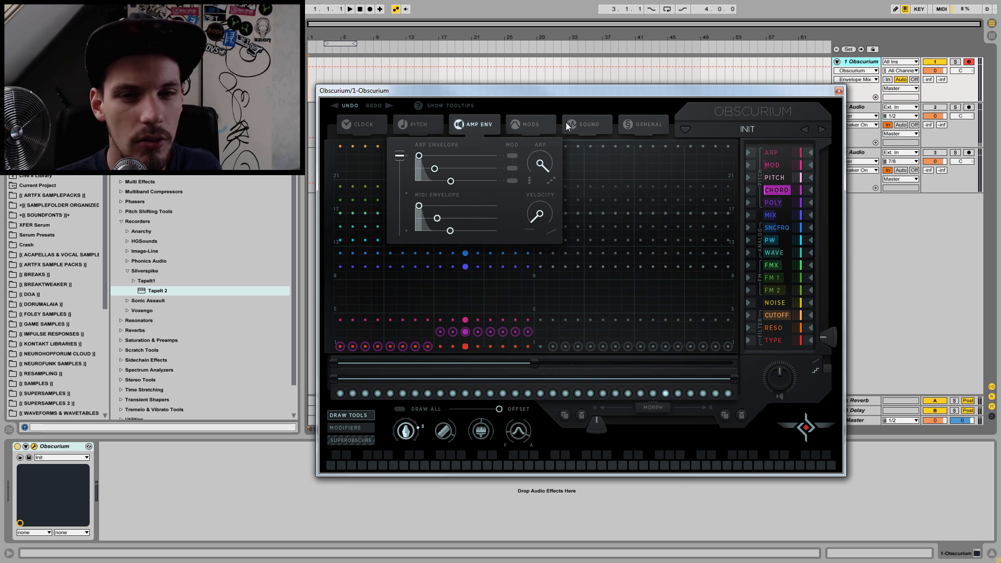
Step: Inspect the Arp lane while playing a note, and return to the Chord lane
left_click(779, 152)
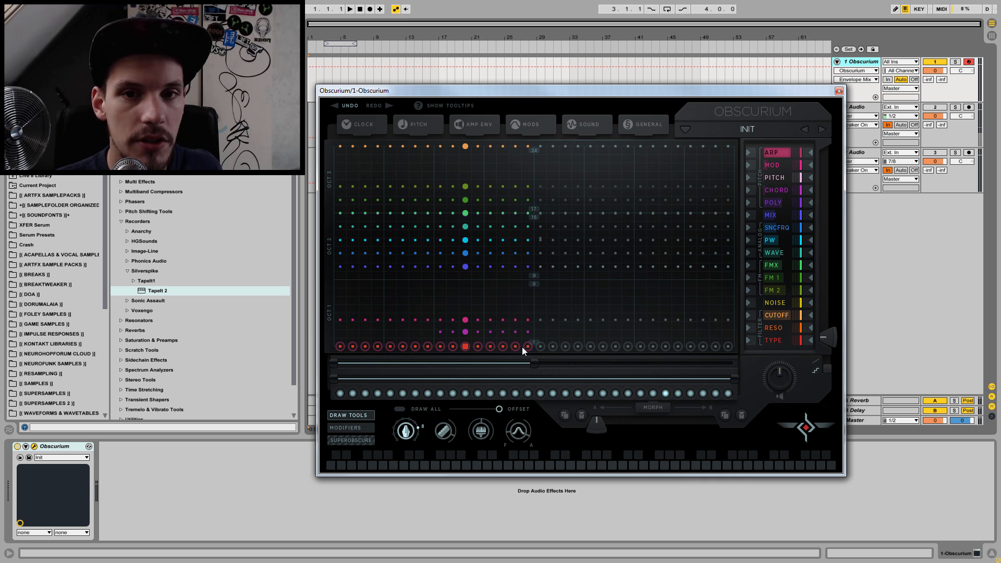
key("f")
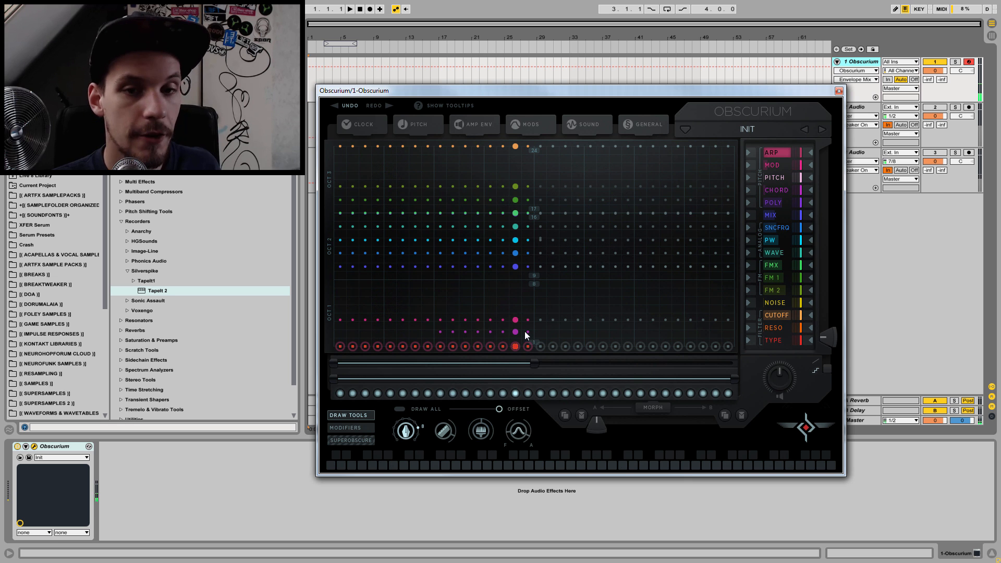
left_click(780, 190)
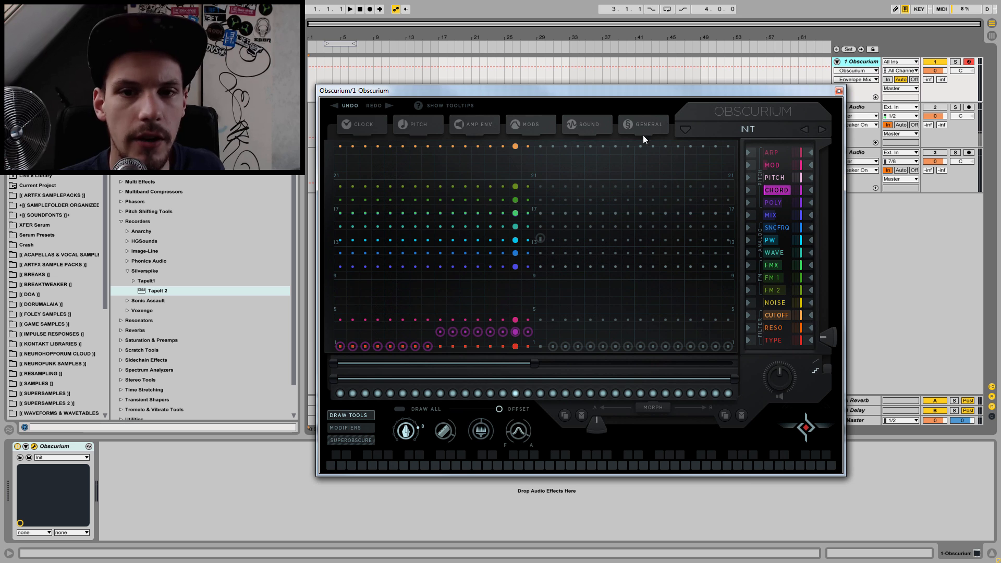
Step: Turn the amp envelope's Arp amount down to the minimum and slide the envelope mix fully to the MIDI envelope
left_click(466, 124)
left_click_drag(537, 182, 534, 272)
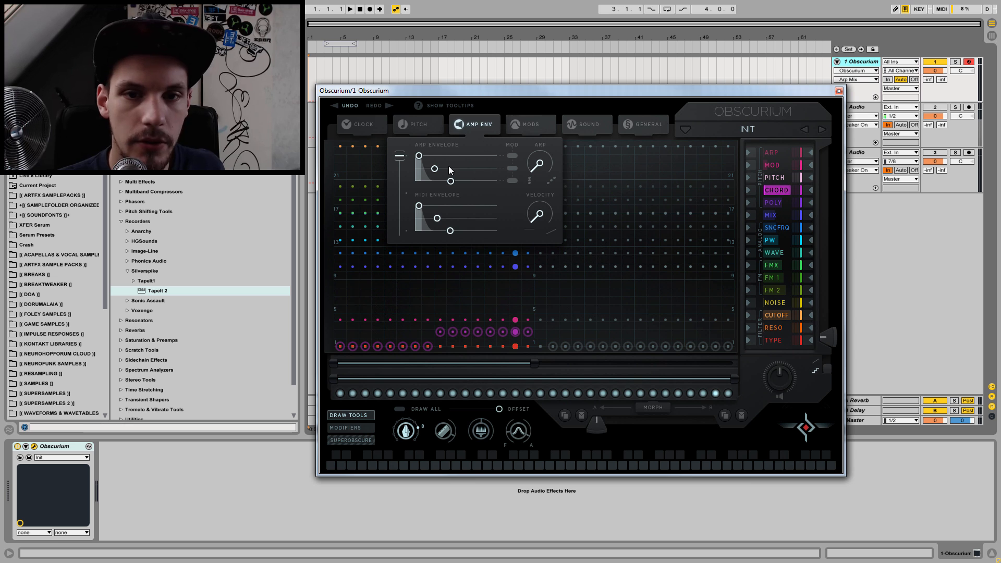
left_click_drag(398, 156, 399, 230)
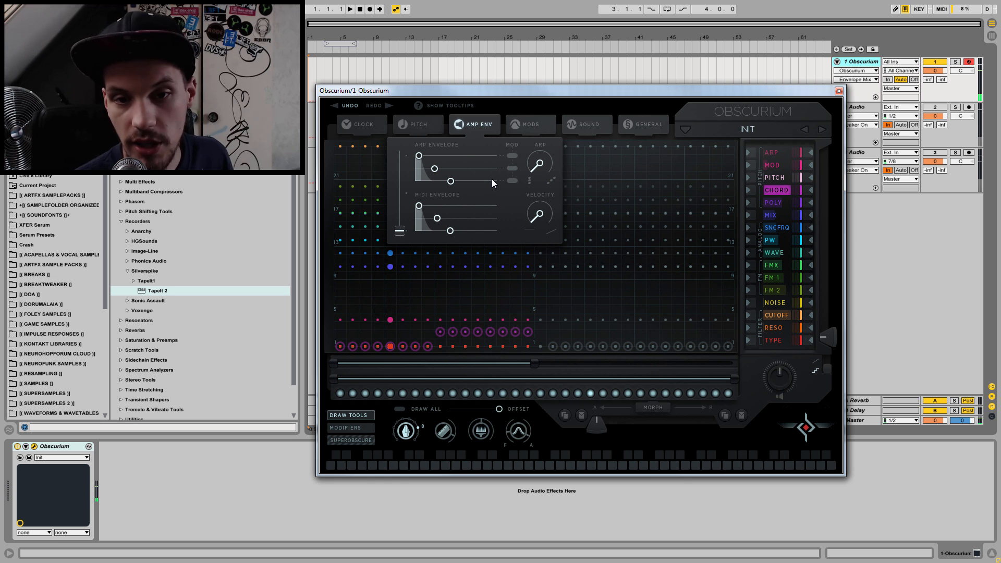
Step: Set the MIDI envelope's attack and hold to the minimum, shorten its release, and move the envelope mix fully to the arp envelope
left_click_drag(419, 206, 373, 214)
mouse_move(435, 222)
left_mouse_down()
mouse_move(427, 219)
mouse_move(501, 227)
mouse_move(428, 223)
left_mouse_up()
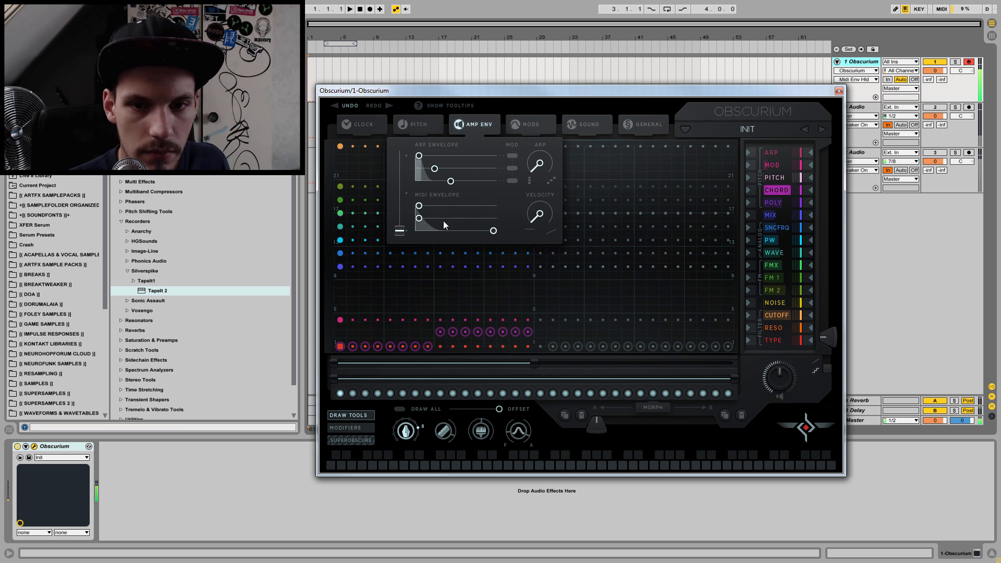
left_click_drag(495, 232, 413, 107)
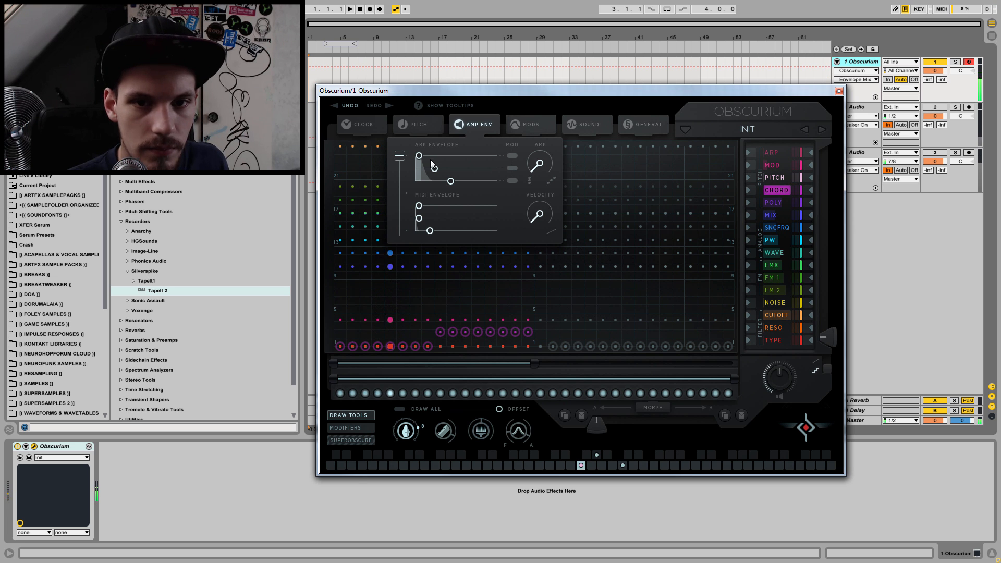
Step: Try other arp envelope hold and release times while playing notes, and move the envelope mix partway toward the MIDI envelope
left_click_drag(434, 168, 451, 181)
left_click(450, 182)
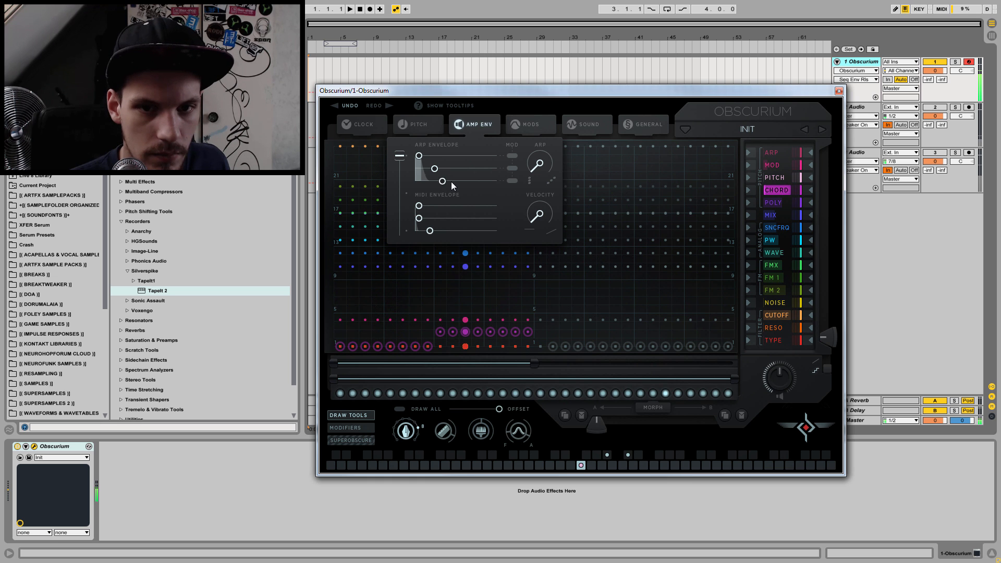
left_click_drag(399, 155, 401, 175)
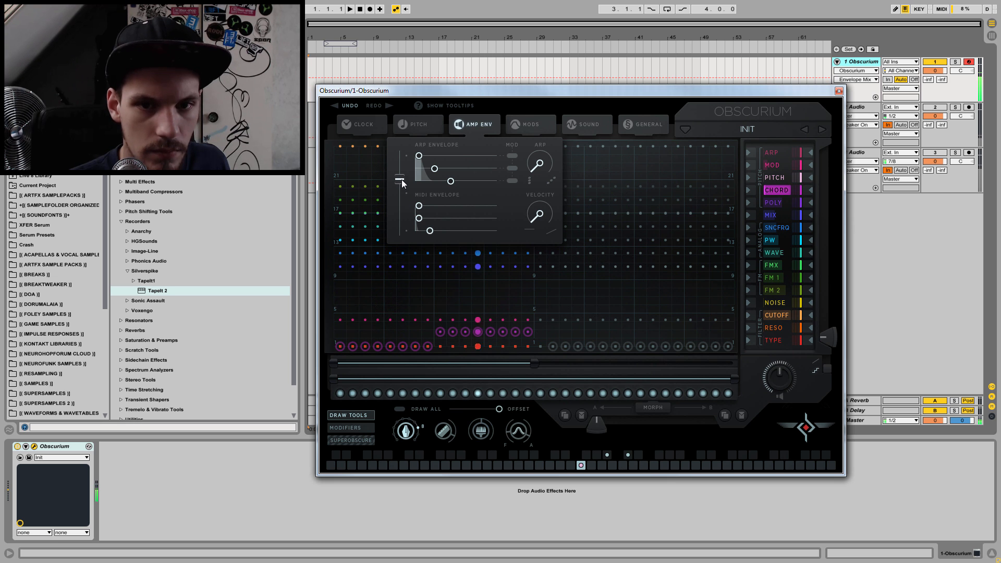
Step: Try the Arp and Velocity amounts, slide the amp envelope mix fully to the arp envelope and lengthen its release
mouse_move(543, 156)
left_mouse_down()
mouse_move(554, 67)
mouse_move(536, 158)
left_mouse_up()
left_click_drag(545, 226, 540, 98)
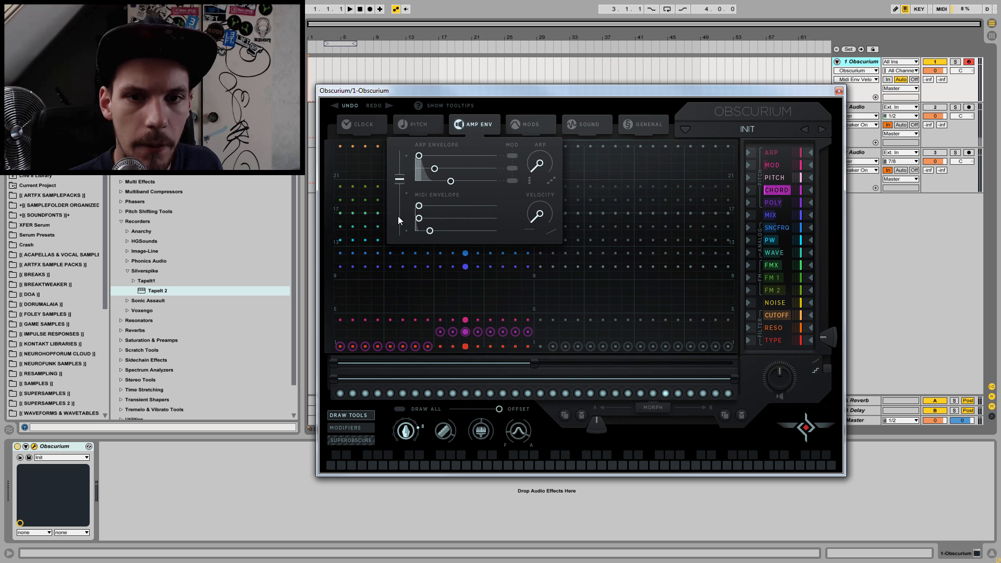
left_click_drag(402, 179, 405, 72)
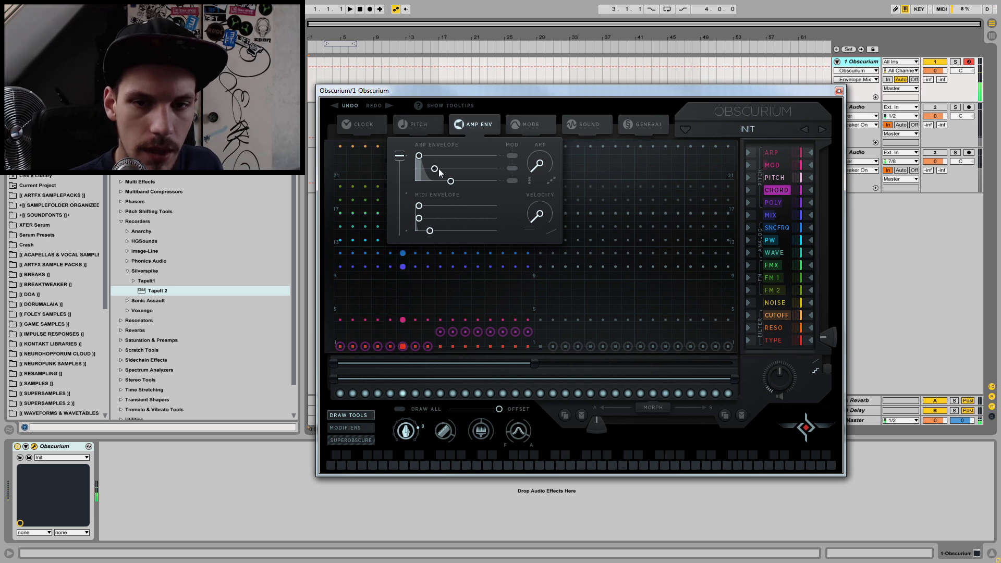
mouse_move(456, 182)
left_mouse_down()
mouse_move(477, 184)
mouse_move(467, 186)
left_mouse_up()
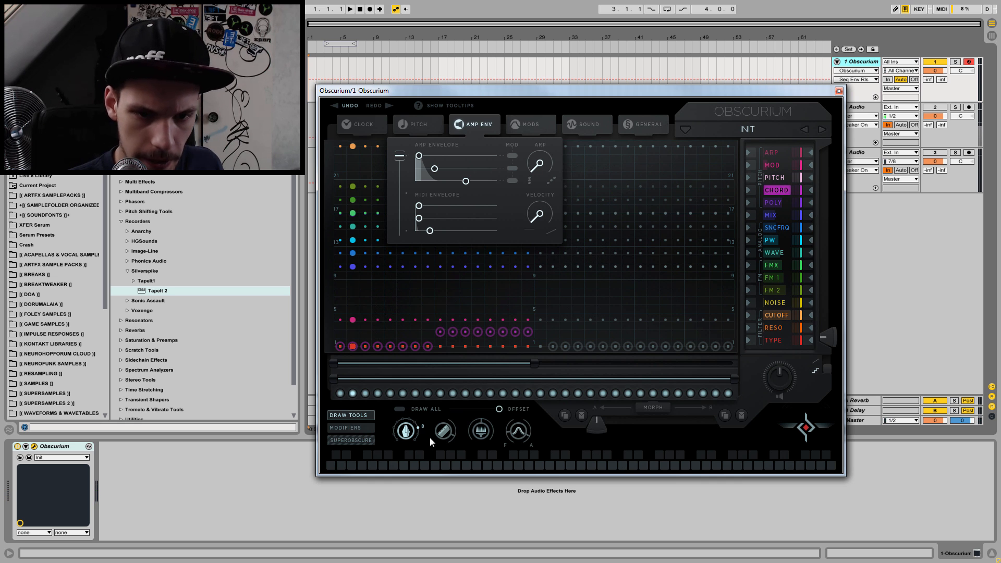
Step: Switch off trigger steps along the row so a repeating 3-3-2 rhythm of active steps remains
left_click(349, 393)
left_click(365, 393)
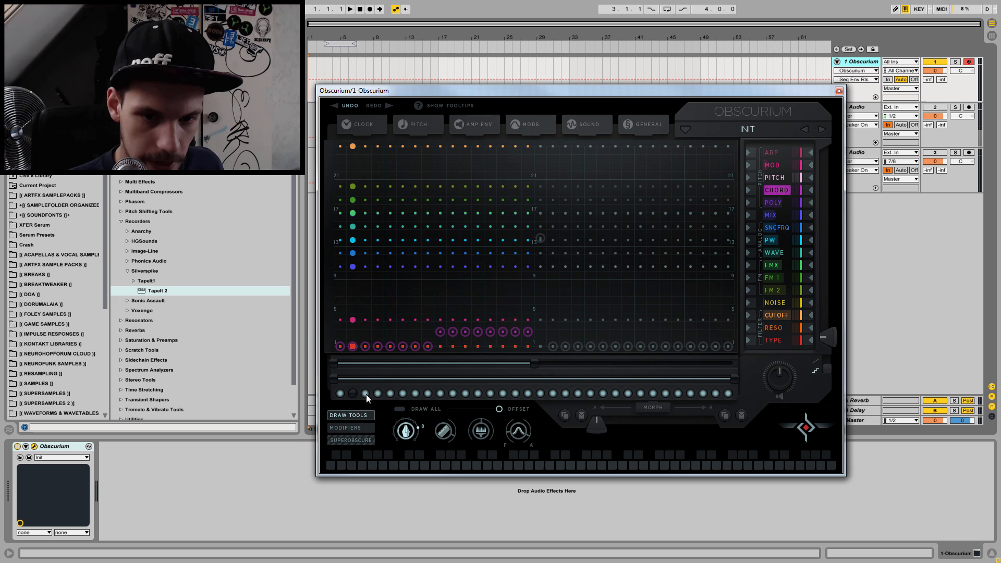
left_click(414, 393)
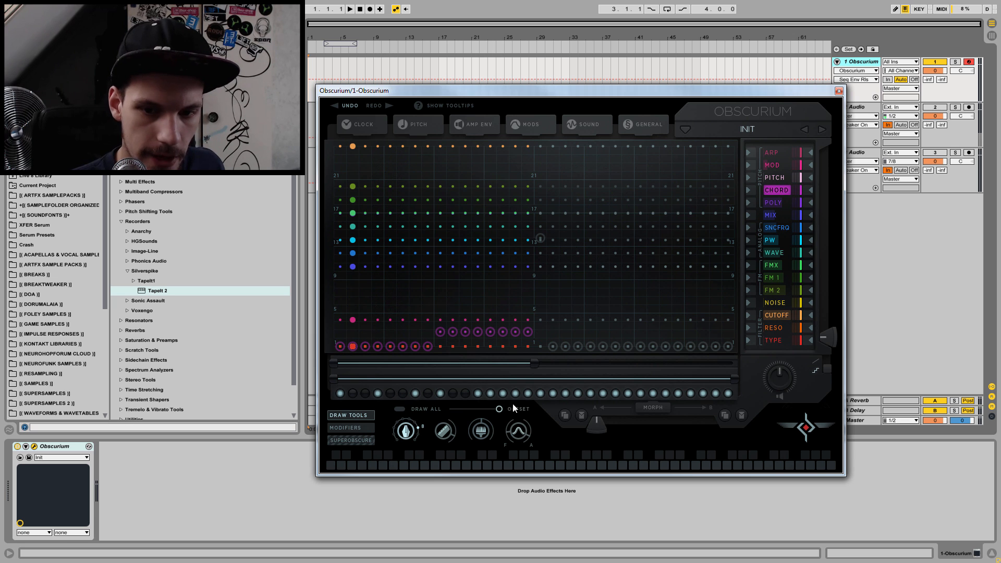
left_click(501, 394)
left_click(525, 393)
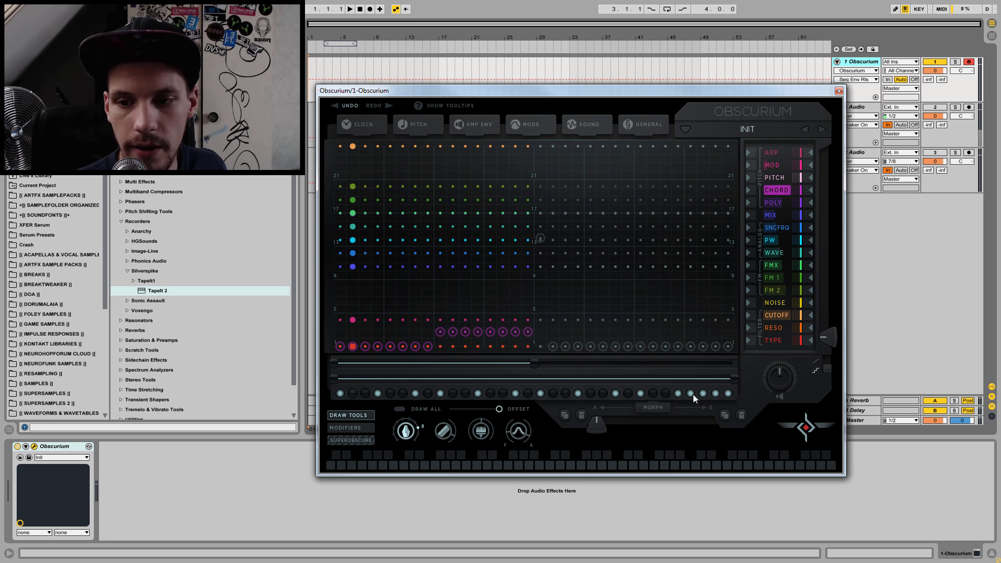
left_click(728, 394)
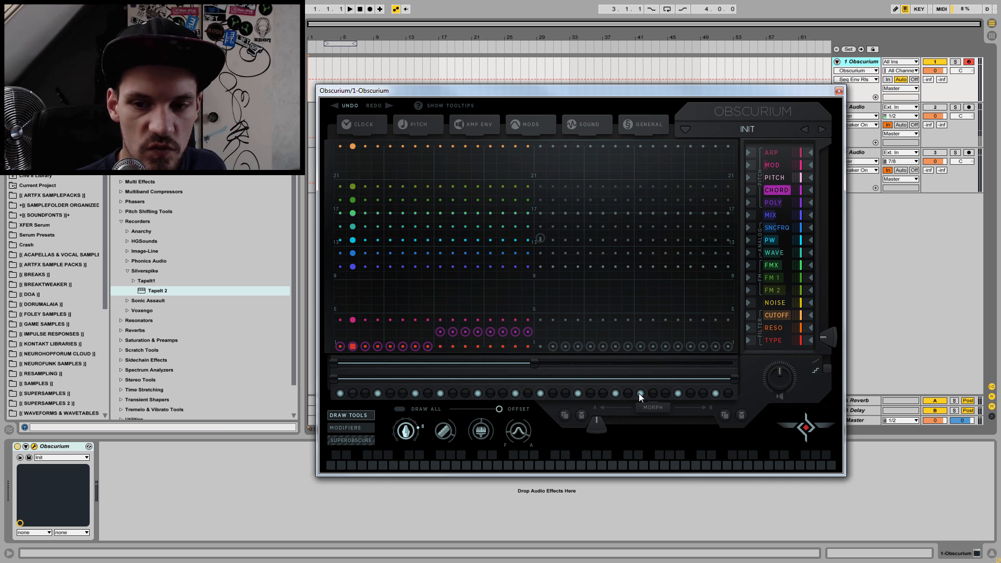
left_click(714, 394)
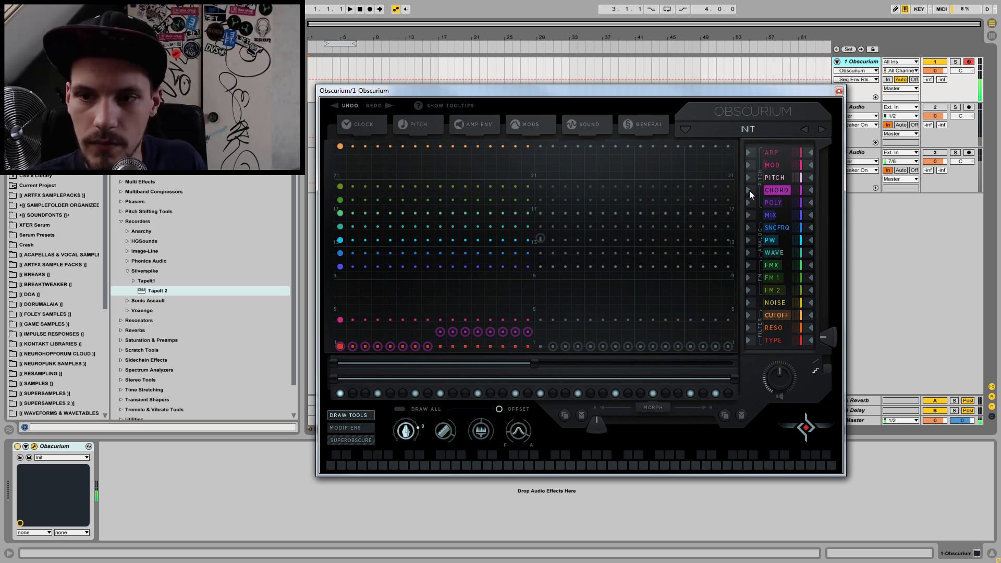
Step: Demonstrate the MIX lane with the pen tool's width at 32, and set every step fully to Analog
left_click(776, 214)
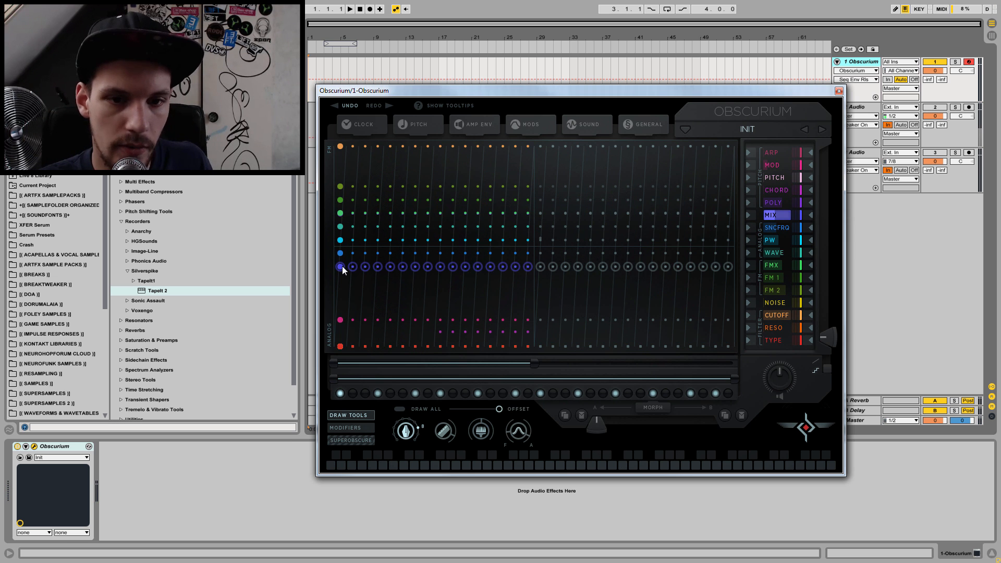
left_click_drag(340, 272, 327, 137)
left_click_drag(324, 208, 328, 359)
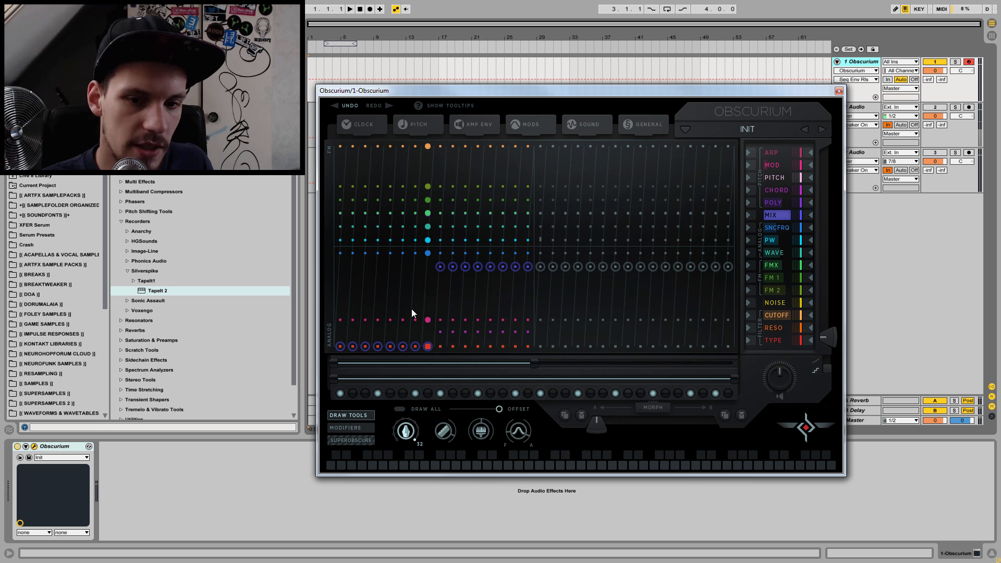
left_click_drag(339, 345, 342, 394)
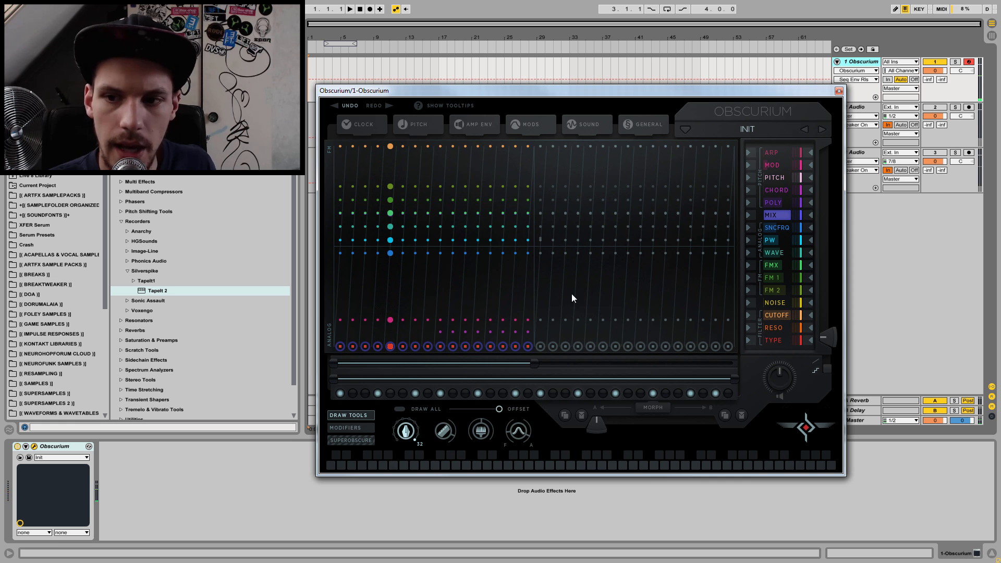
Step: Raise the SNCFRQ lane slightly, draw a fast wave across all its steps with the wave tool, and redraw the first half
left_click(783, 226)
mouse_move(342, 252)
left_mouse_down()
mouse_move(322, 377)
mouse_move(336, 311)
mouse_move(327, 145)
mouse_move(326, 270)
mouse_move(314, 338)
mouse_move(327, 164)
mouse_move(335, 216)
mouse_move(343, 151)
mouse_move(335, 248)
left_mouse_up()
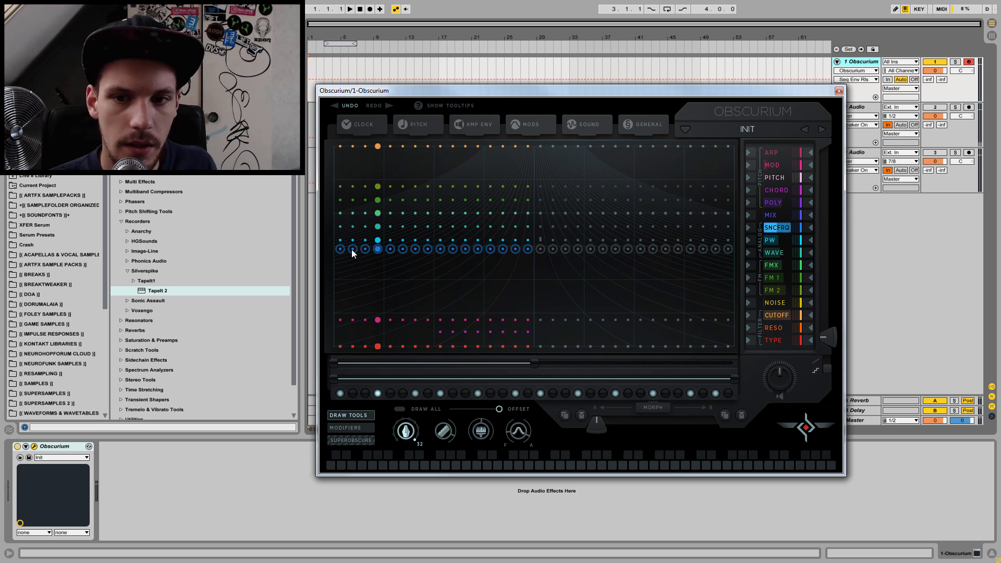
left_click(518, 431)
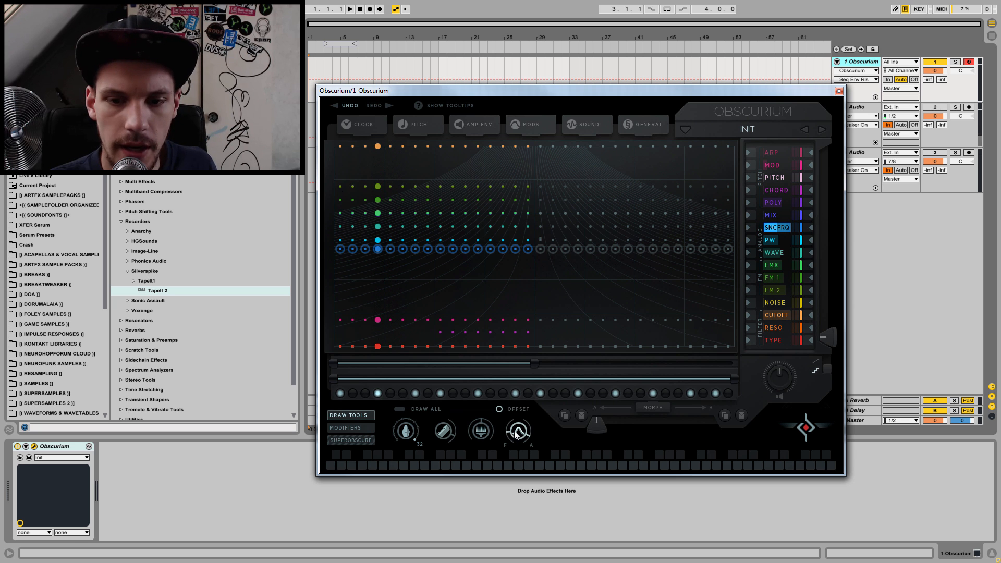
left_click_drag(366, 248, 760, 247)
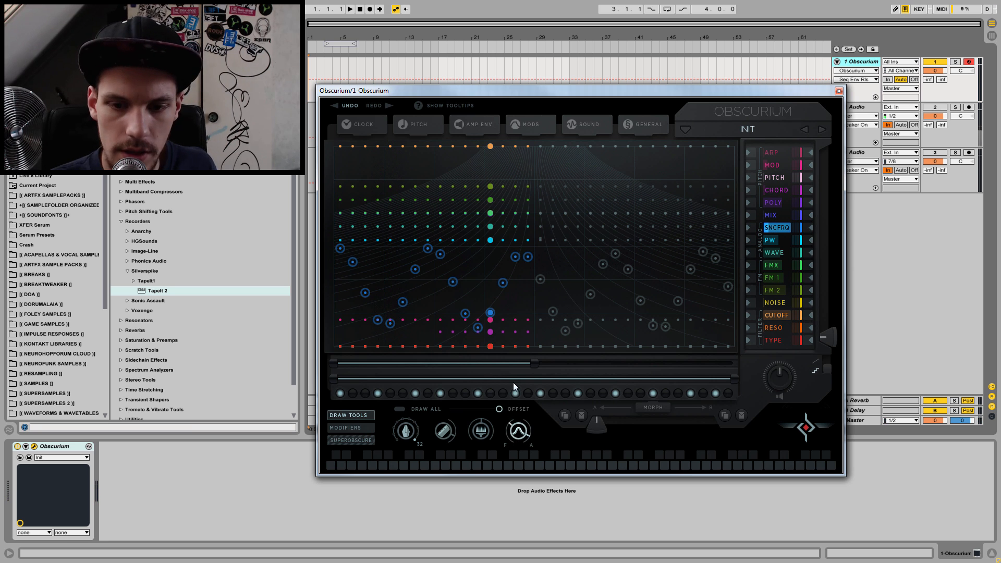
left_click_drag(336, 248, 539, 253)
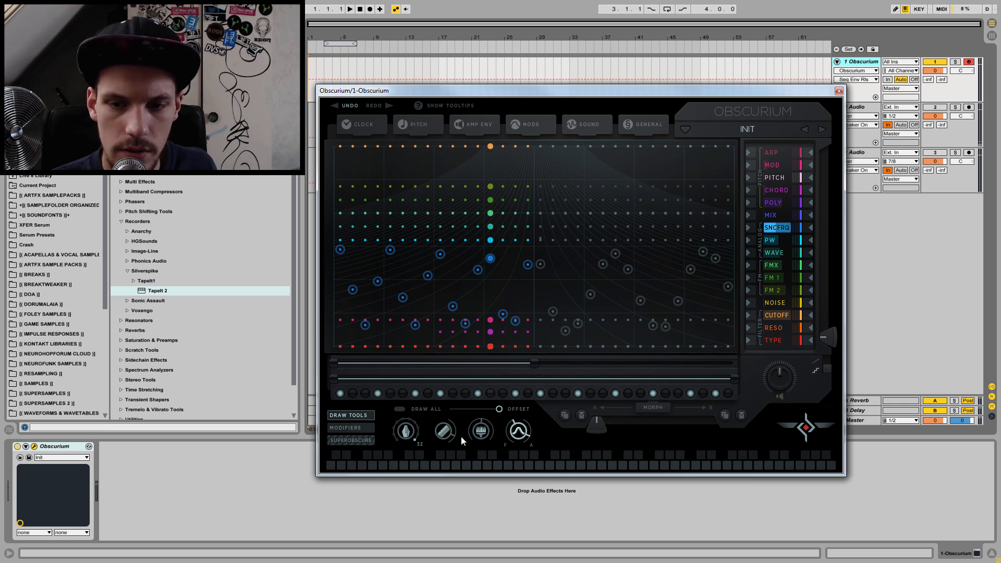
Step: Lower the wave tool's frequency, draw one slow wave across the SNCFRQ lane, and draw a higher wave over its first half
left_click_drag(516, 431, 515, 463)
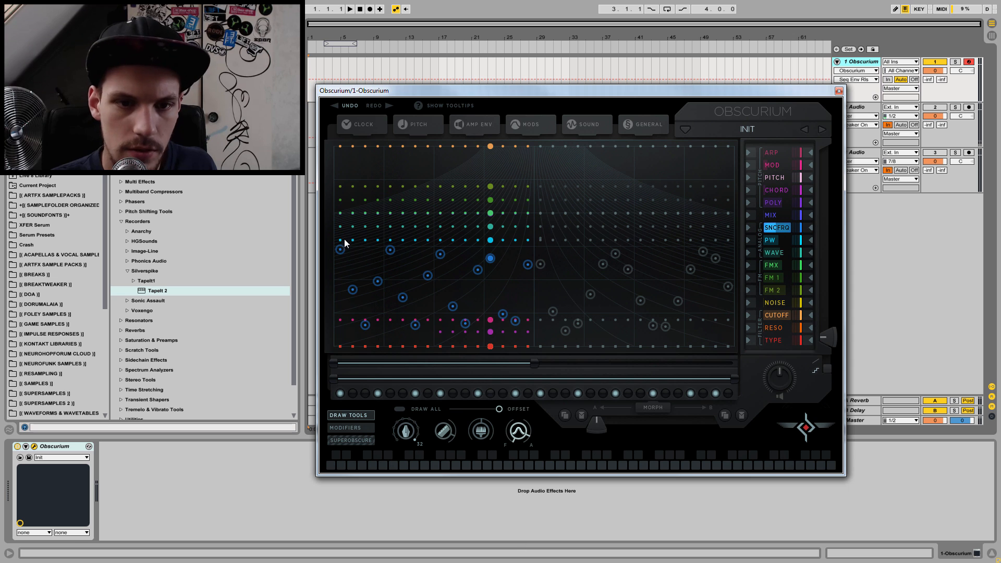
left_click_drag(339, 248, 763, 257)
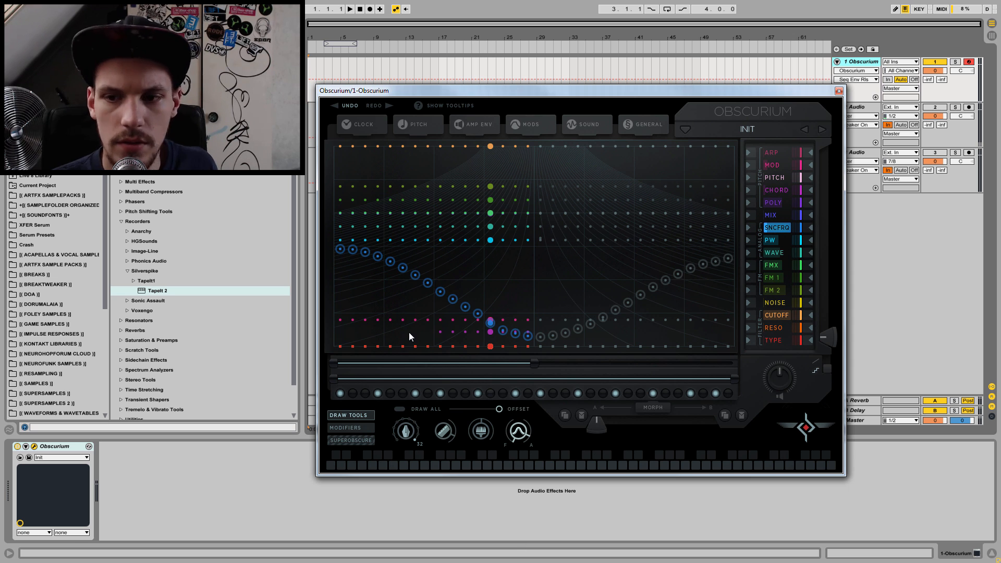
key("space")
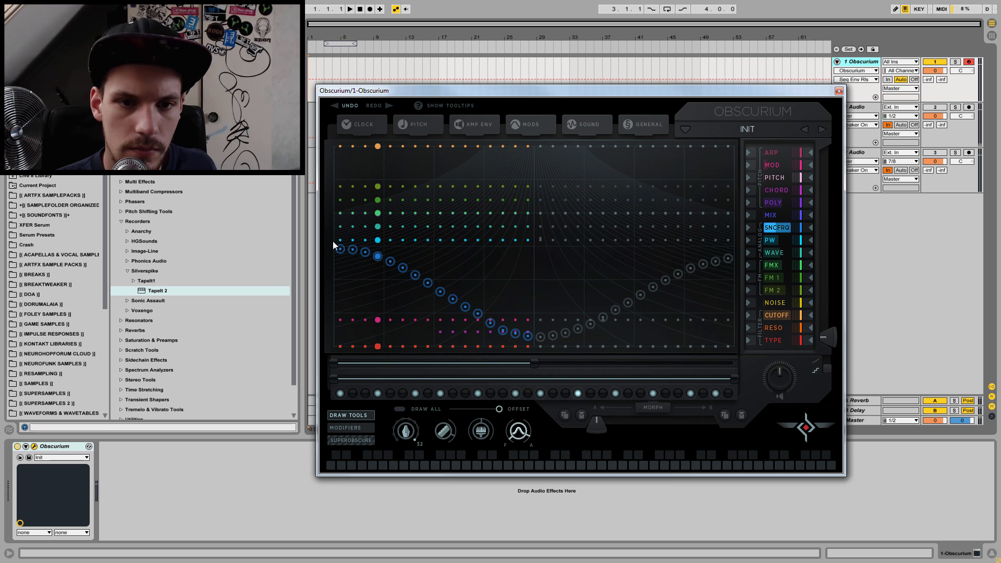
left_click_drag(337, 158, 558, 170)
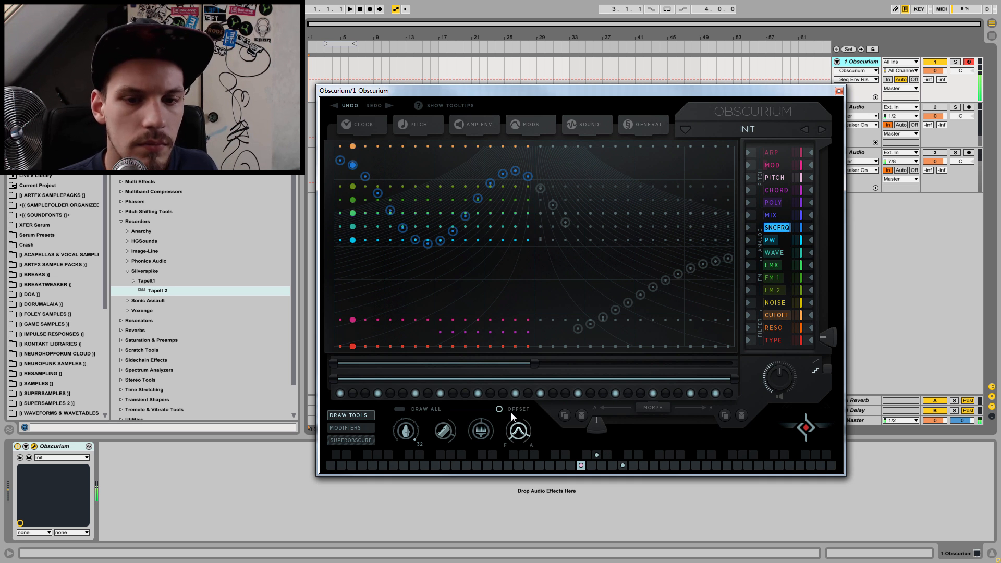
Step: Lower all PW lane steps to the minimum while playing notes, and bring them back to near 50%
left_click(779, 242)
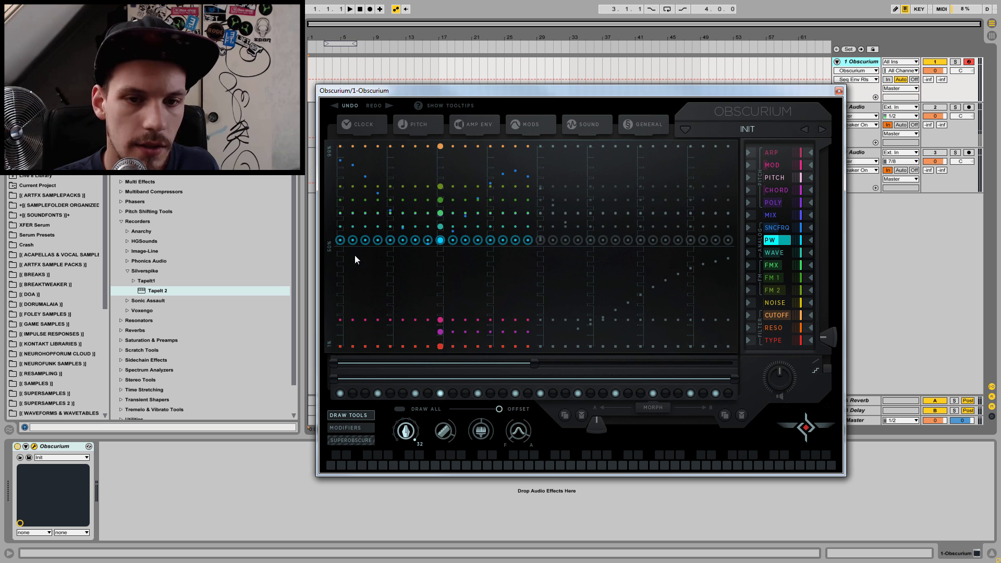
left_click_drag(340, 242, 338, 358)
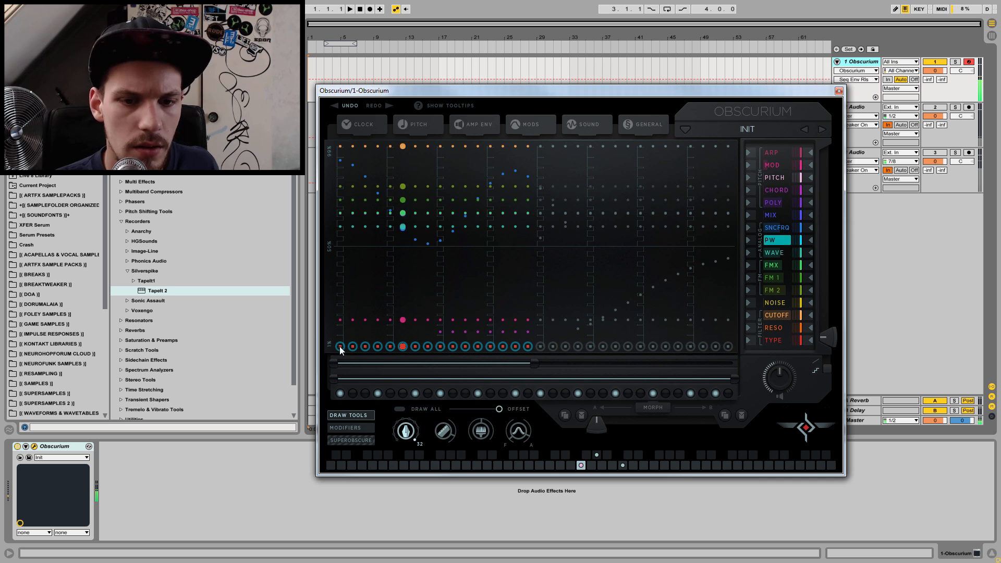
left_click_drag(339, 346, 336, 253)
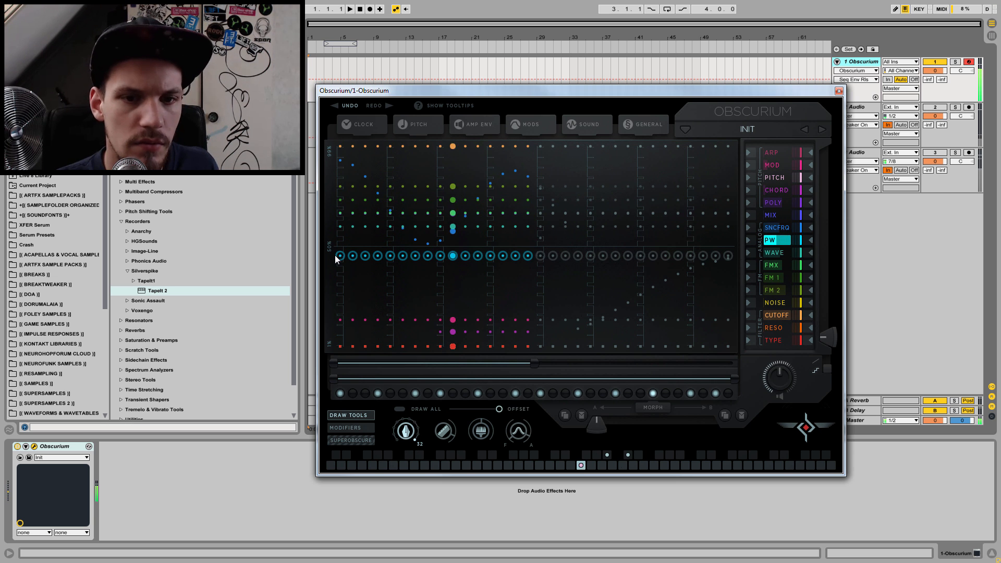
Step: Sweep the whole WAVE lane to its minimum and back, and draw a wave curve over its first half
left_click(774, 252)
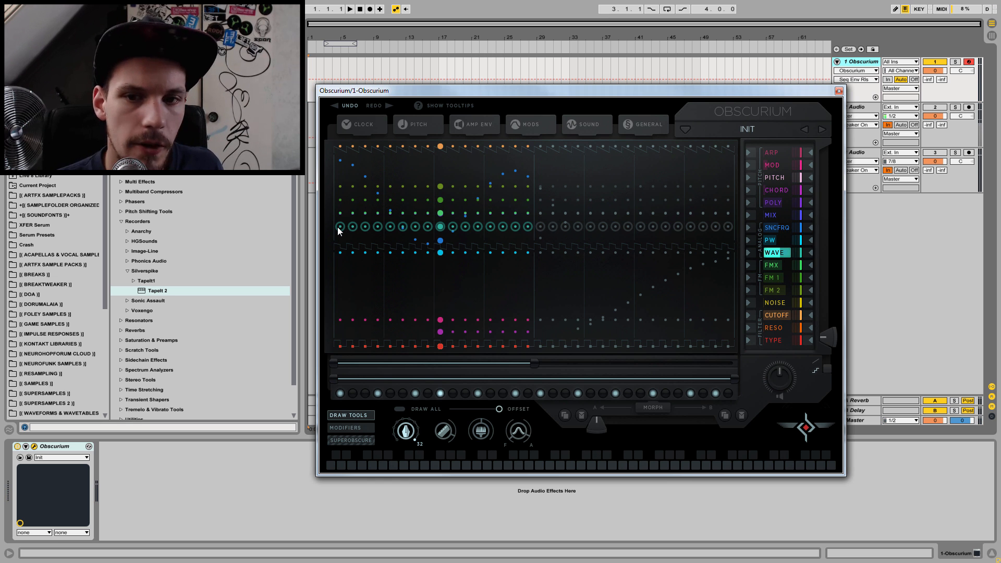
left_click_drag(337, 231, 326, 368)
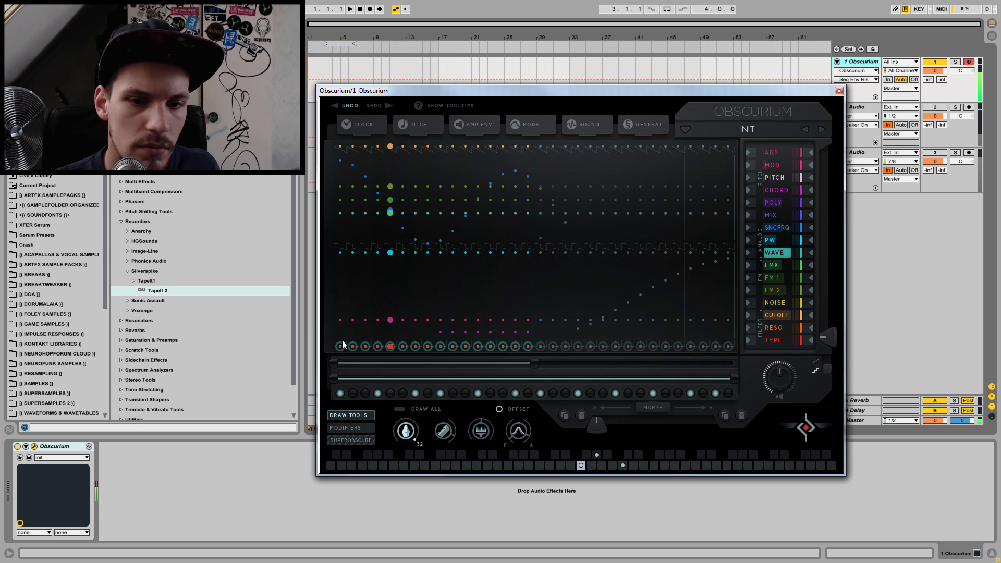
left_click_drag(339, 344, 335, 224)
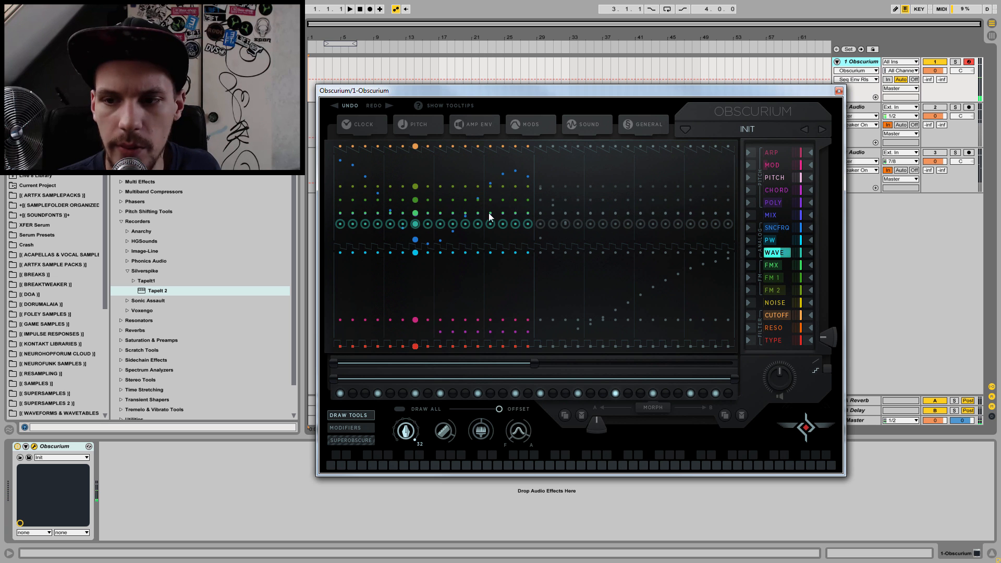
left_click(518, 430)
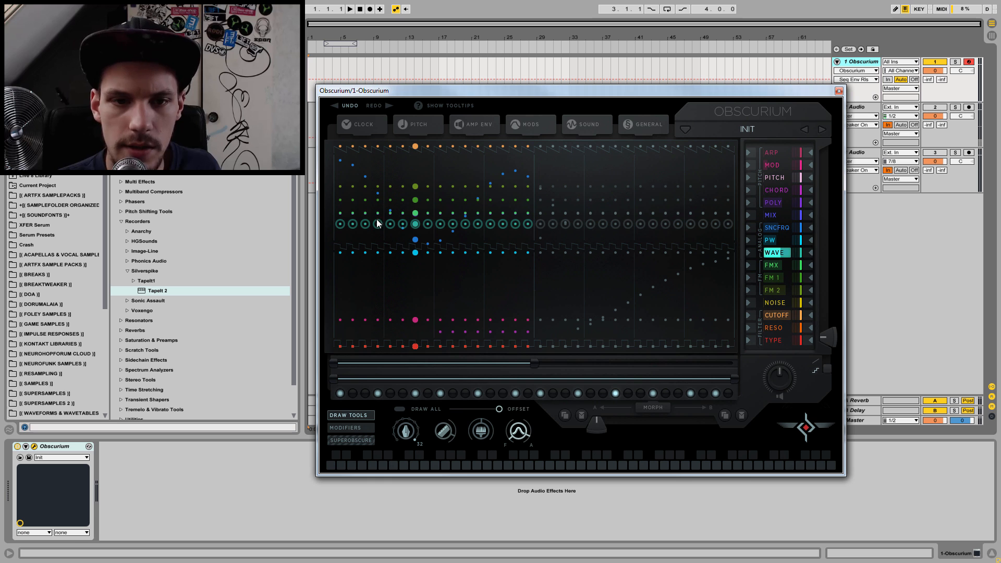
mouse_move(342, 223)
left_mouse_down()
mouse_move(428, 306)
mouse_move(545, 229)
mouse_move(552, 265)
left_mouse_up()
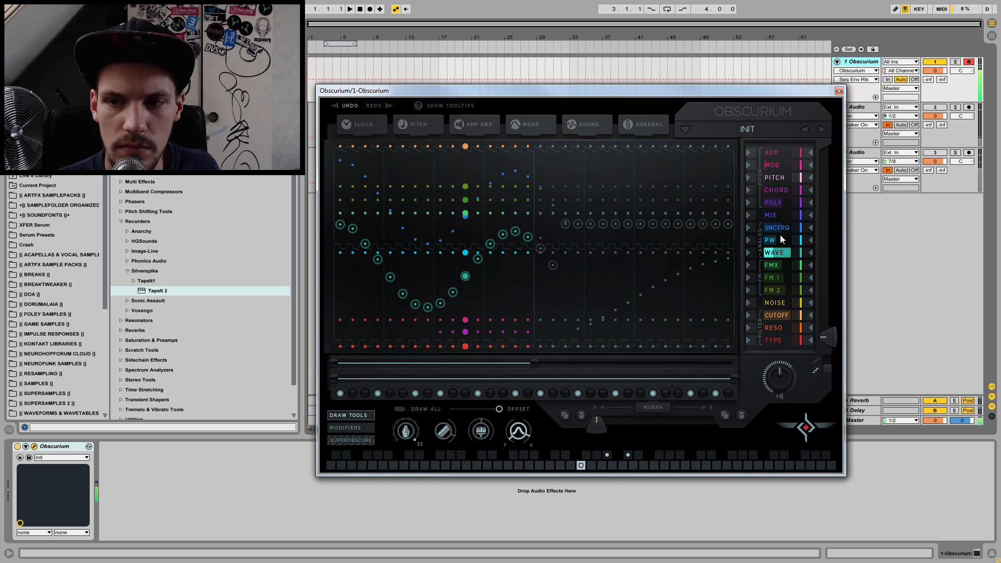
Step: Set every step of the MIX lane fully to FM with the pen tool
left_click(774, 213)
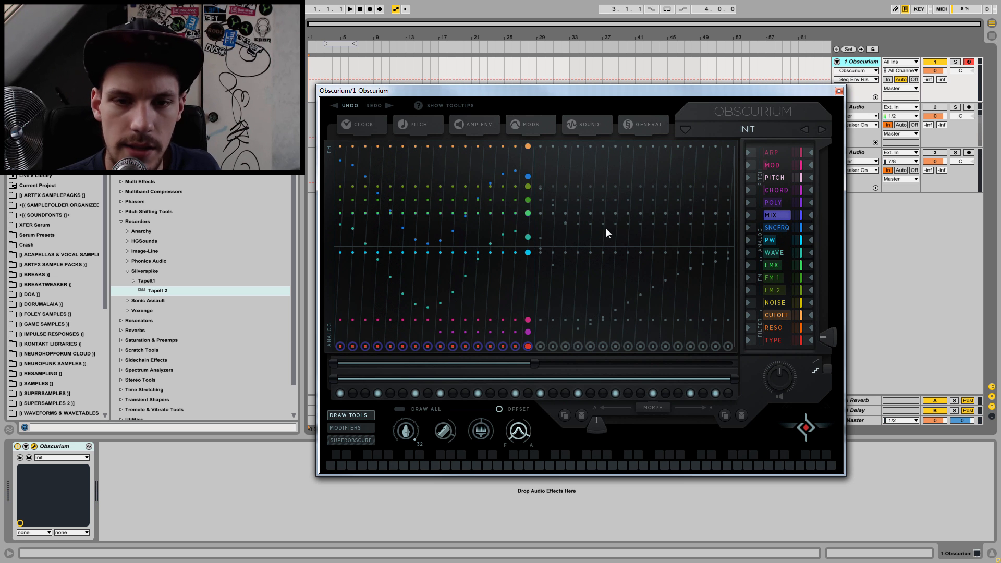
left_click(403, 426)
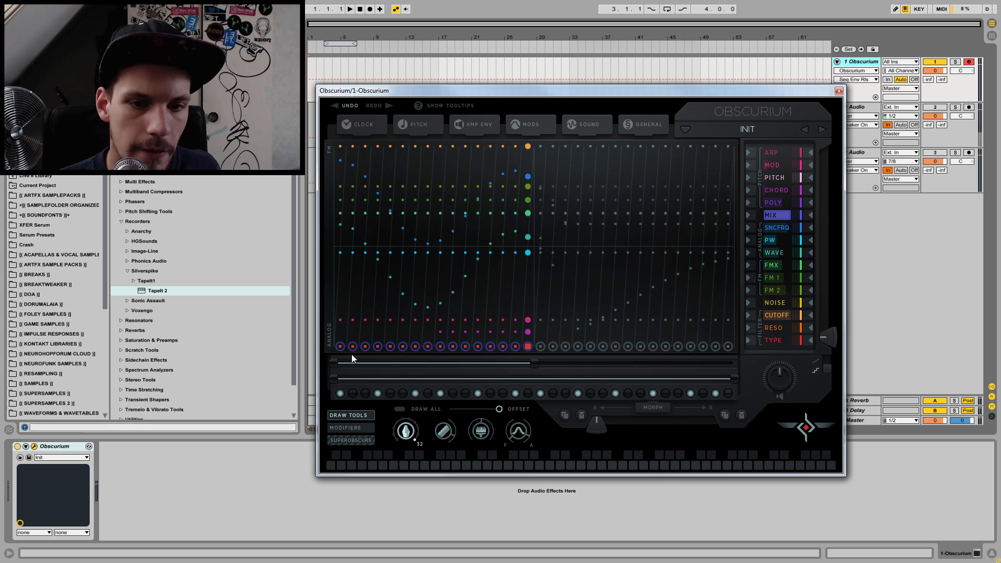
left_click_drag(342, 343, 345, 124)
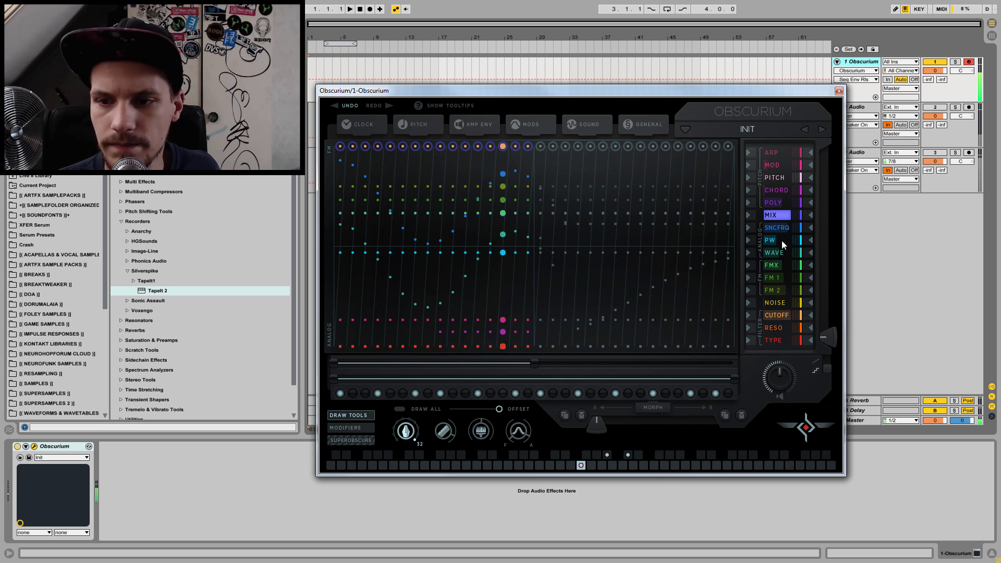
Step: Raise the FM 1 and FMX lanes across all steps and adjust the FM 2 lane while playing notes
left_click(781, 276)
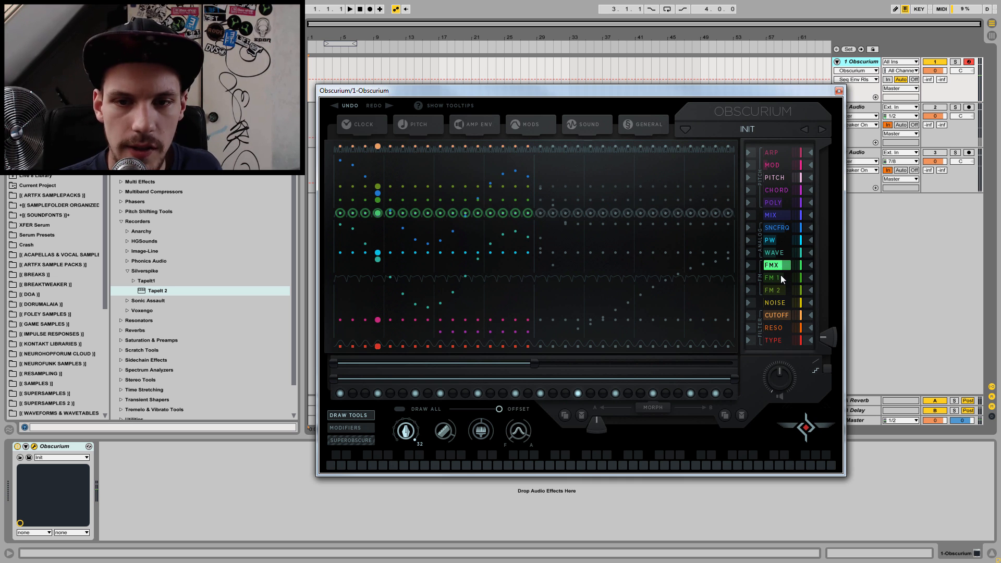
left_click_drag(344, 199, 339, 128)
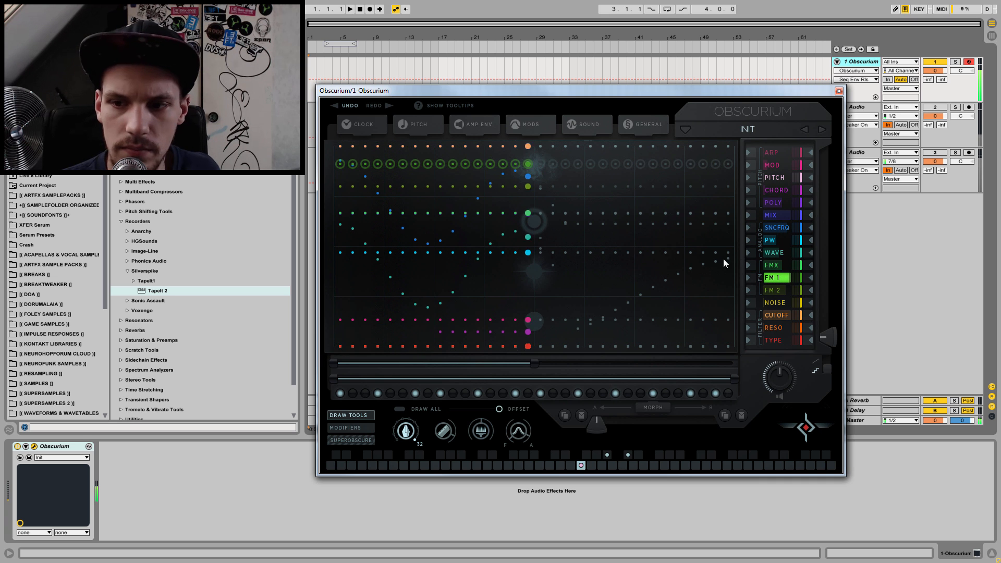
left_click(780, 291)
left_click_drag(337, 183, 325, 166)
left_click(777, 266)
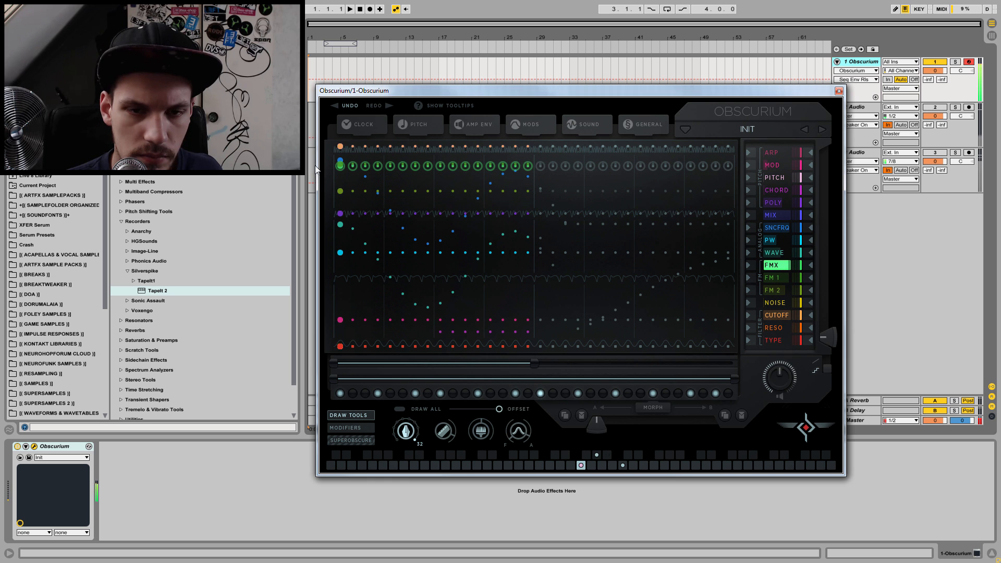
Step: Level the MIX lane about a third of the way up from Analog, then draw several wave curves over its steps while playing notes
left_click(777, 214)
left_click_drag(339, 148, 334, 270)
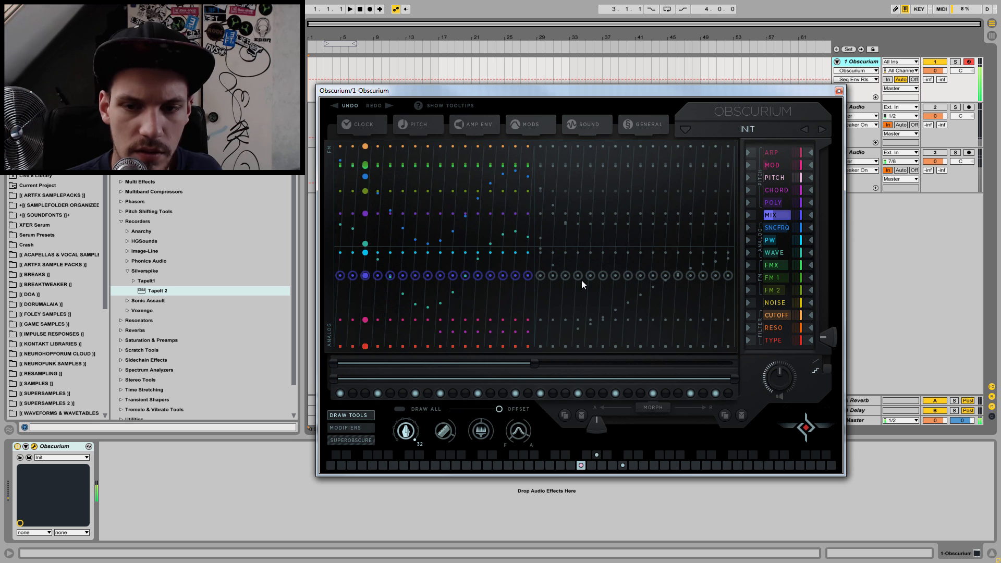
left_click(513, 431)
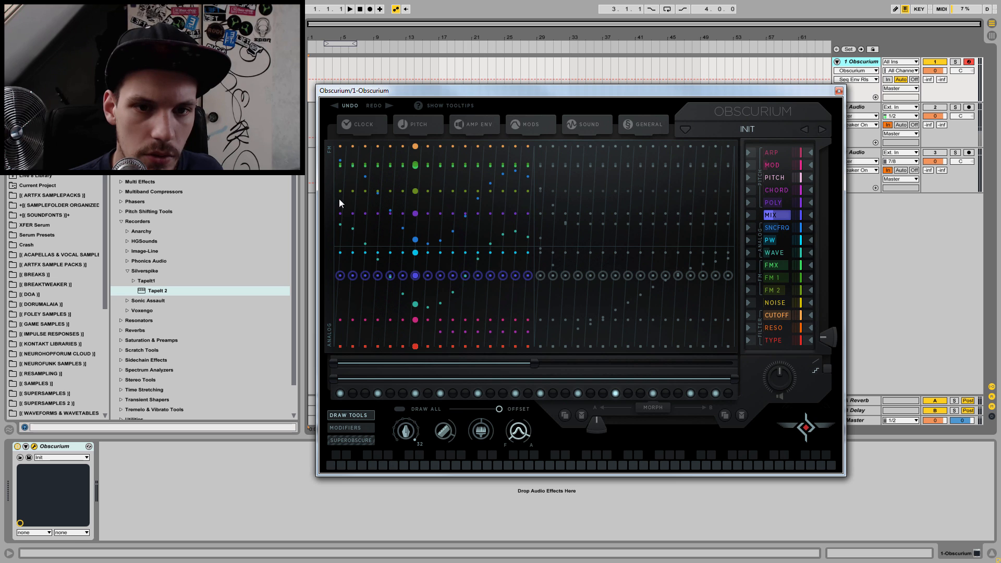
left_click_drag(338, 208, 533, 222)
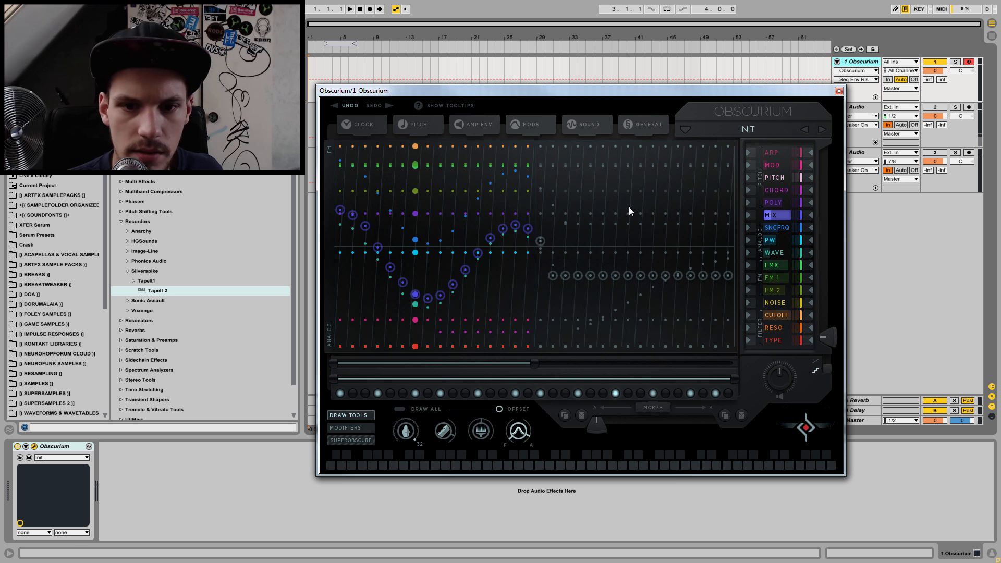
mouse_move(340, 211)
left_mouse_down()
mouse_move(425, 266)
mouse_move(500, 183)
mouse_move(533, 183)
mouse_move(568, 266)
mouse_move(731, 223)
left_mouse_up()
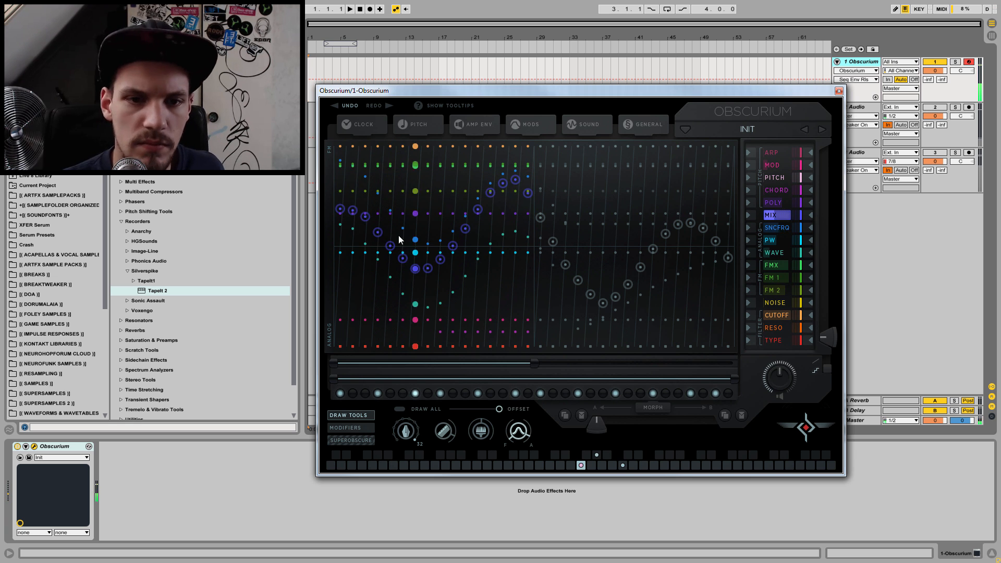
left_click_drag(335, 250, 528, 247)
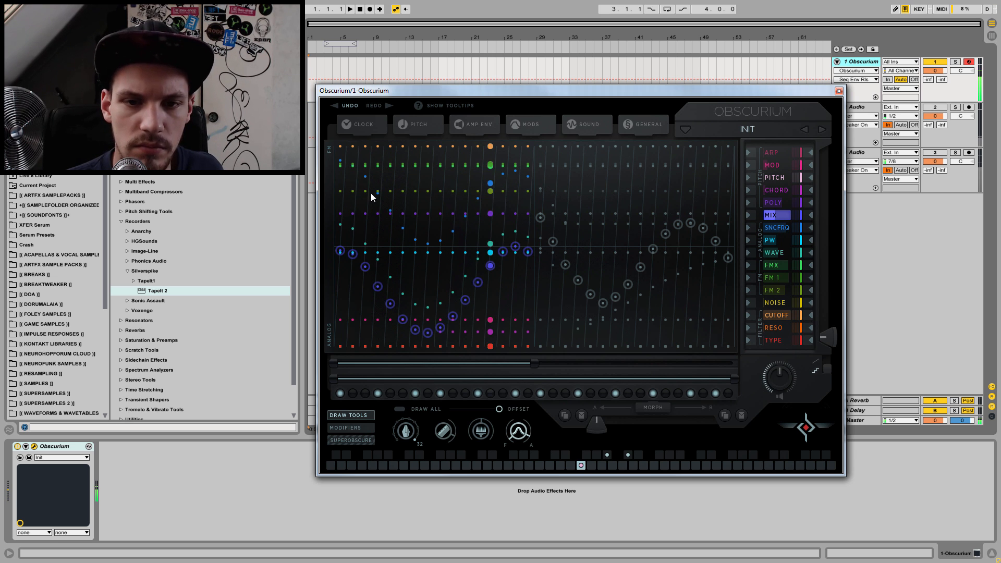
left_click_drag(338, 192, 498, 230)
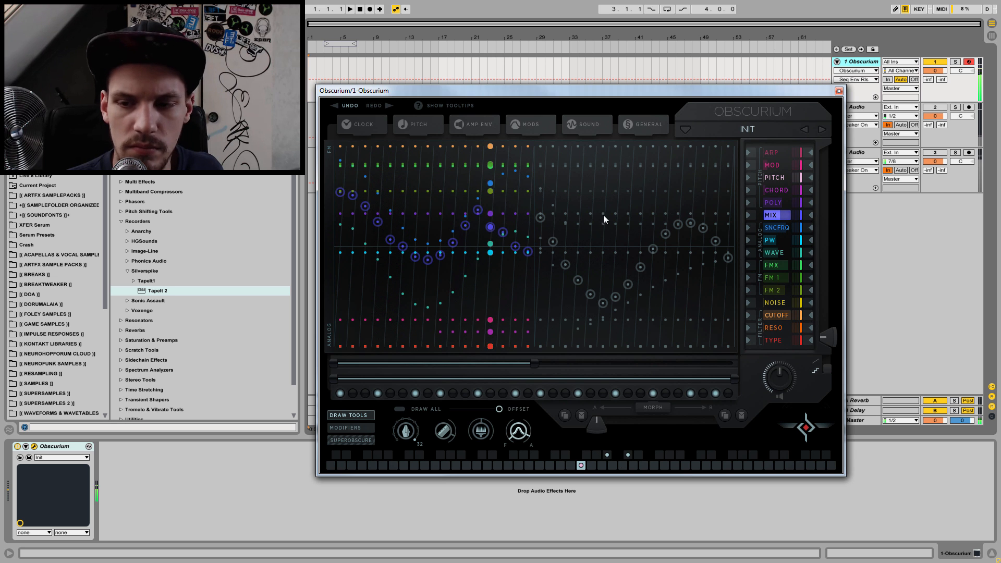
Step: Draw a wave curve over the CUTOFF lane's first half, then replace it with a straight line falling from high to low across all steps
left_click(776, 314)
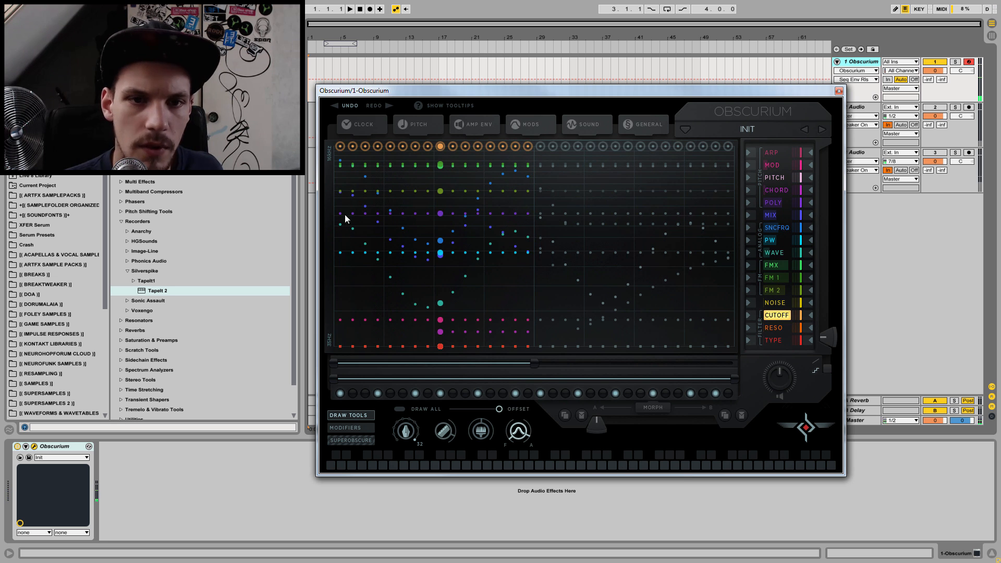
left_click_drag(355, 155, 539, 186)
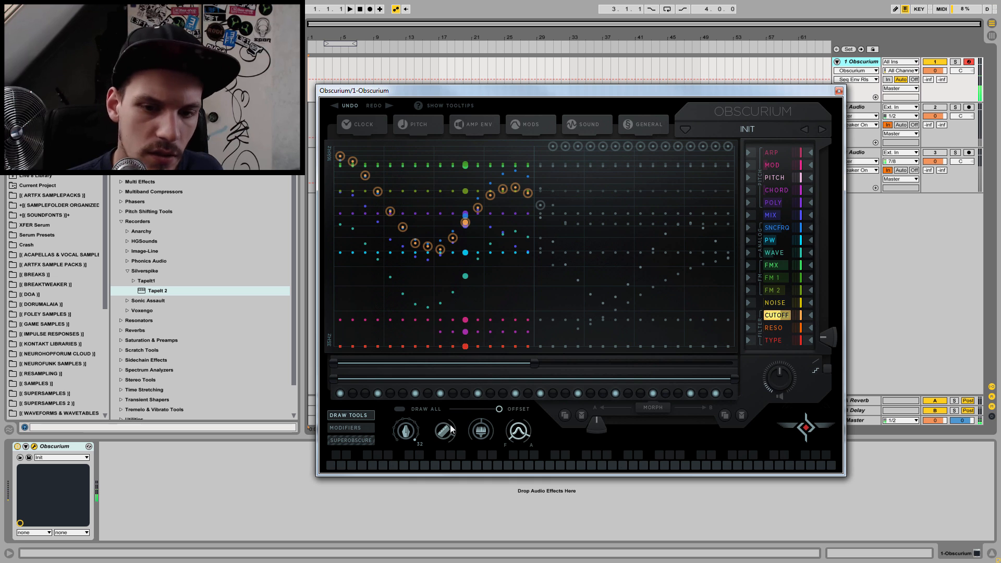
mouse_move(339, 155)
left_mouse_down()
mouse_move(416, 186)
mouse_move(530, 205)
mouse_move(755, 310)
left_mouse_up()
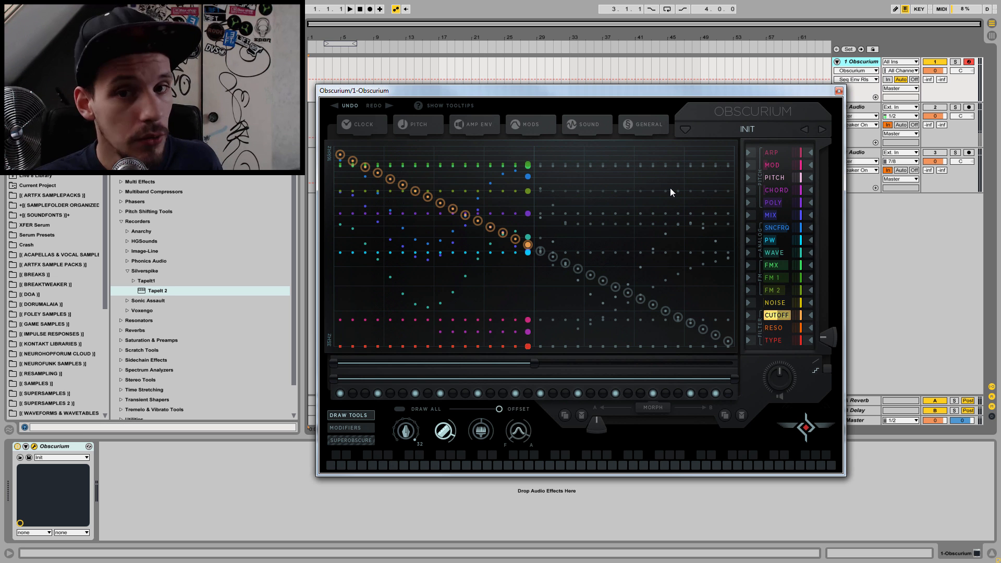
Step: Adjust the analog oscillator spread, try the FM routing options, and raise the FM oscillator ratio
left_click(539, 126)
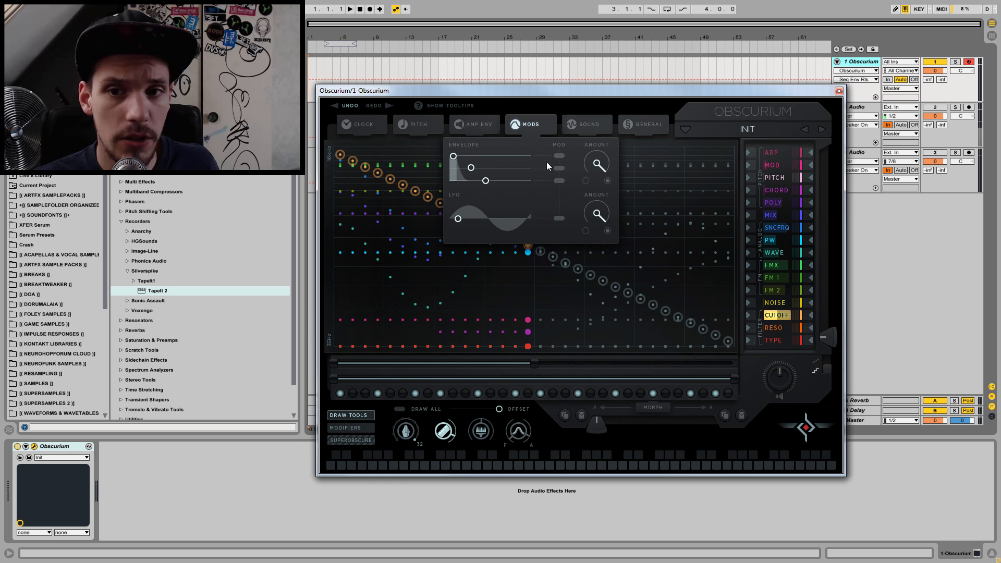
left_click(579, 122)
mouse_move(527, 179)
left_mouse_down()
mouse_move(530, 313)
mouse_move(529, 167)
left_mouse_up()
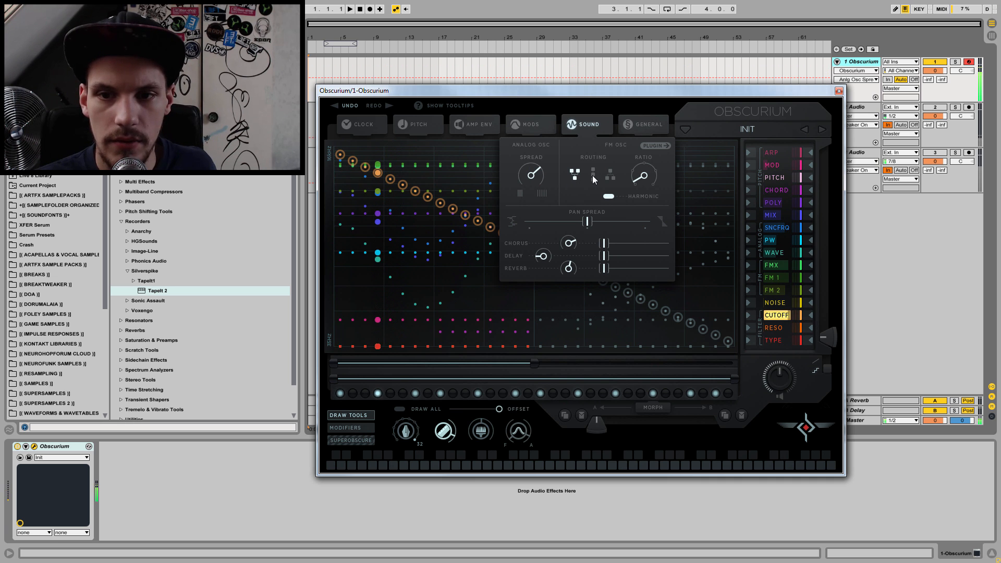
left_click(609, 177)
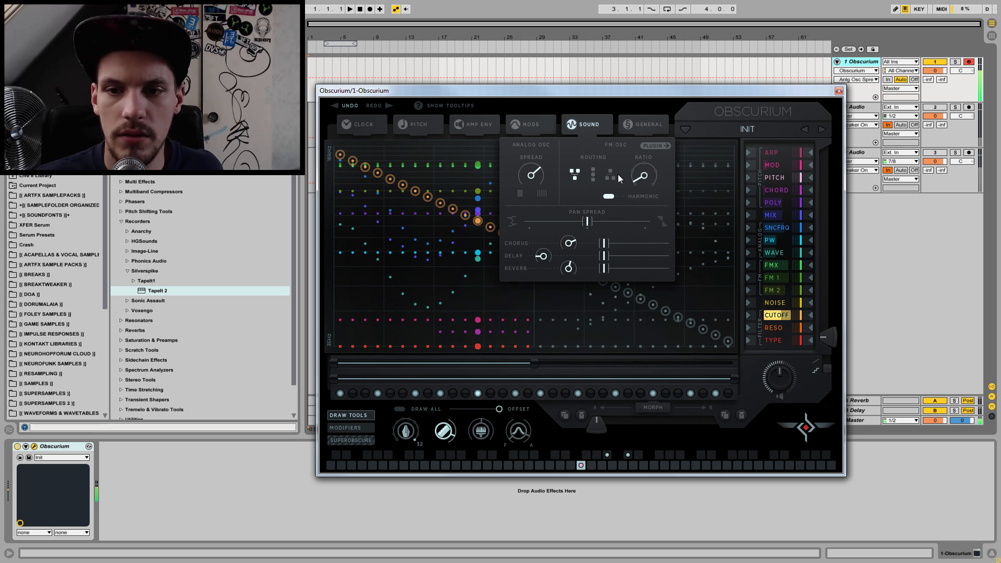
left_click_drag(645, 178, 654, 113)
Step: Move the pan spread to its minimum and raise the chorus, delay and reverb mix amounts
left_click_drag(587, 221, 508, 229)
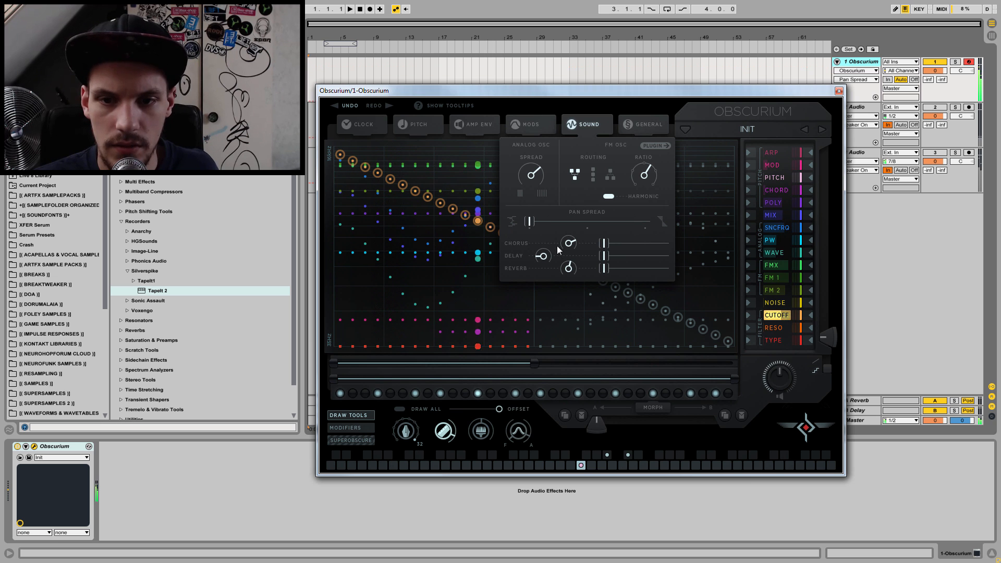
left_click_drag(604, 243, 632, 259)
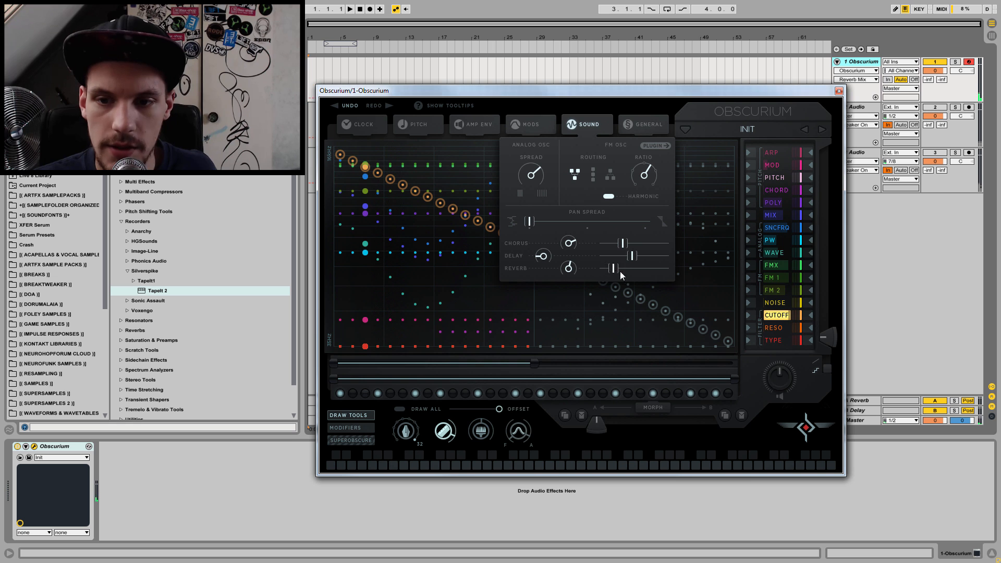
left_click_drag(633, 271, 636, 271)
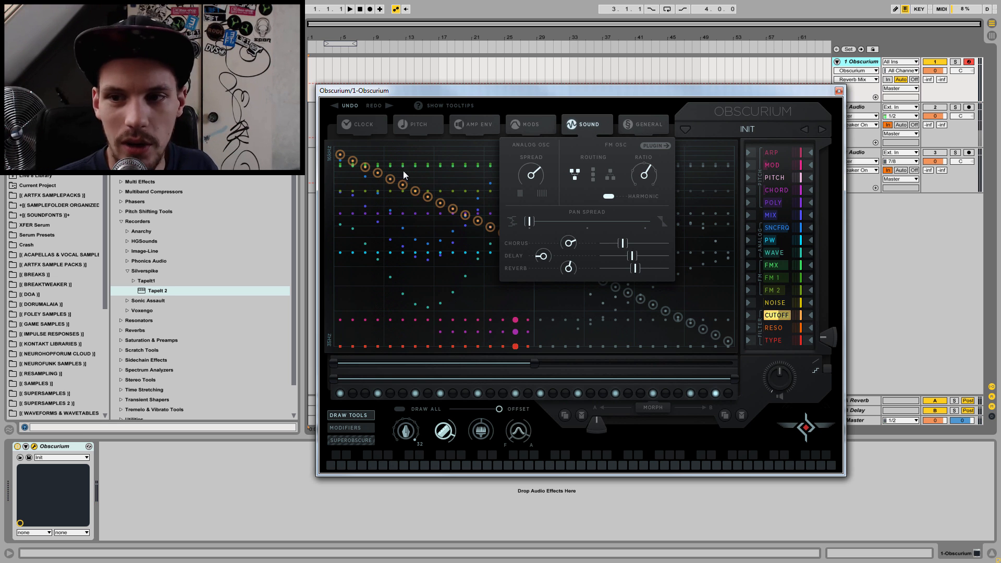
Step: Try the Step Keys and Step Play clock modes while playing notes, leaving only Legato on
left_click(361, 131)
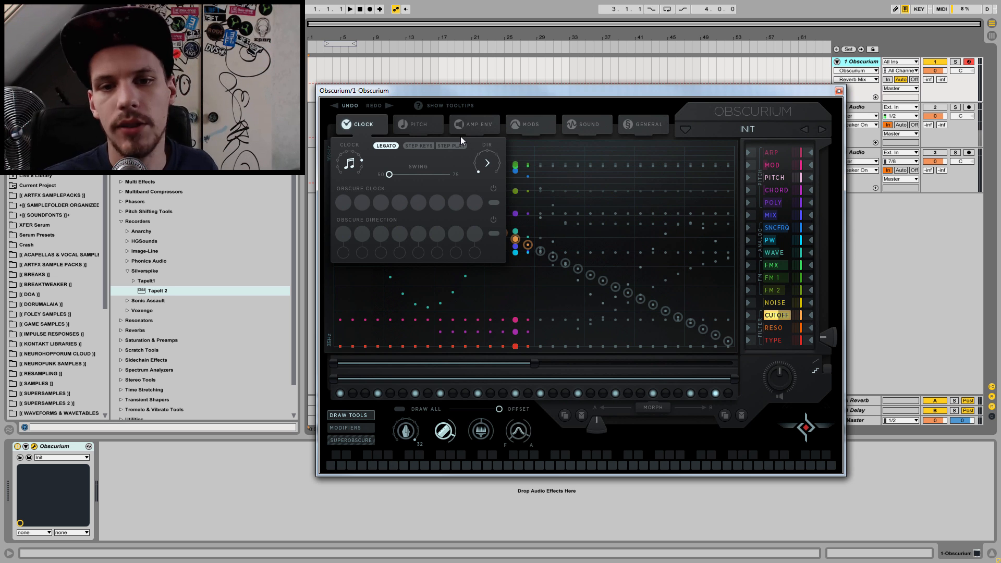
left_click(420, 146)
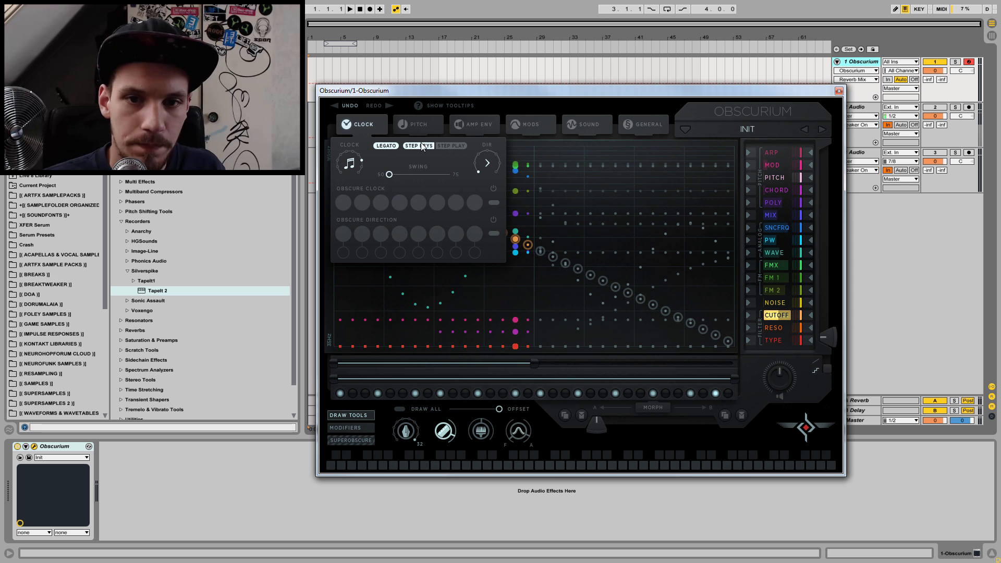
left_click(448, 146)
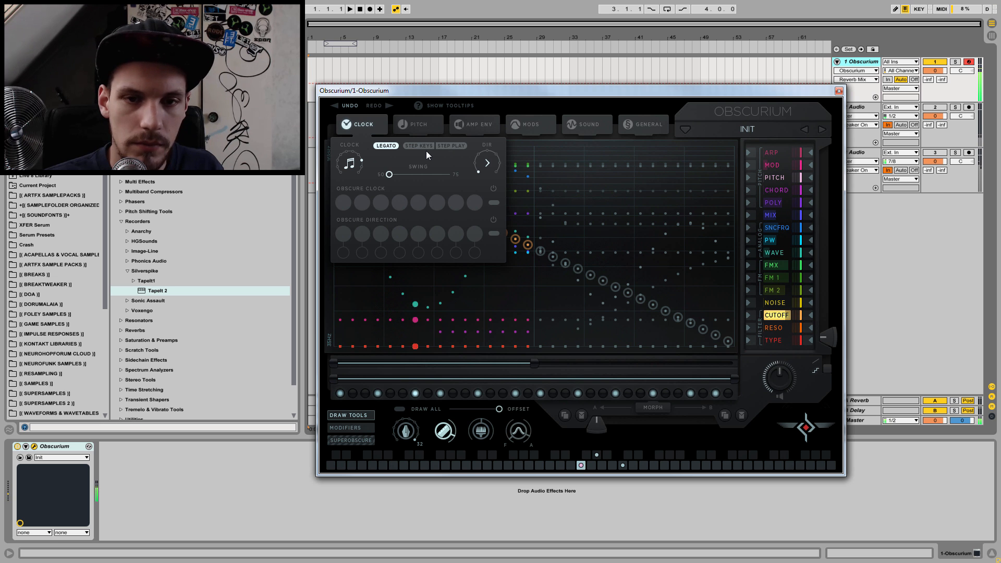
Step: Enable Obscure Clock and set all eight of its slots to whole notes
left_click(491, 203)
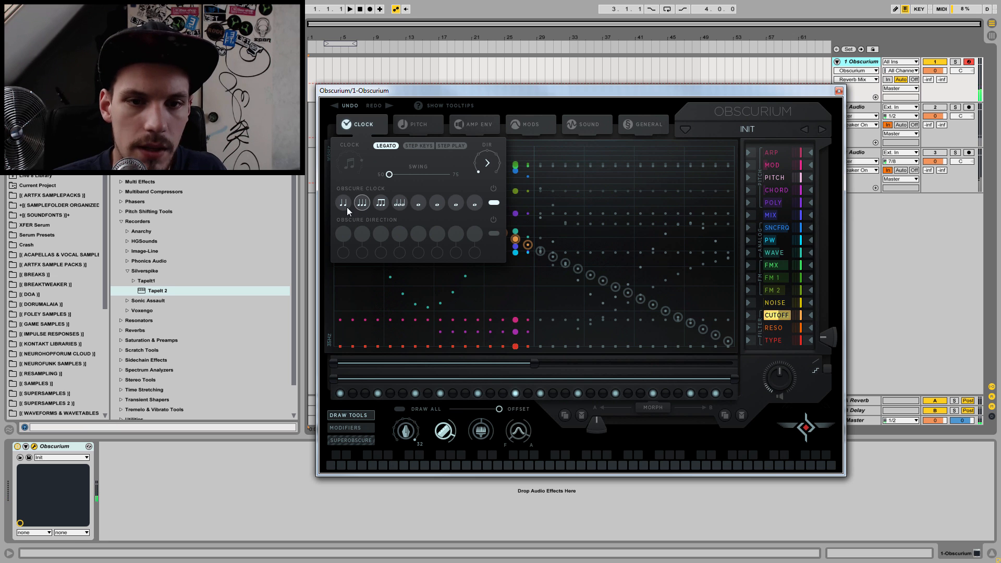
left_click_drag(346, 204, 345, 239)
left_click_drag(367, 200, 358, 308)
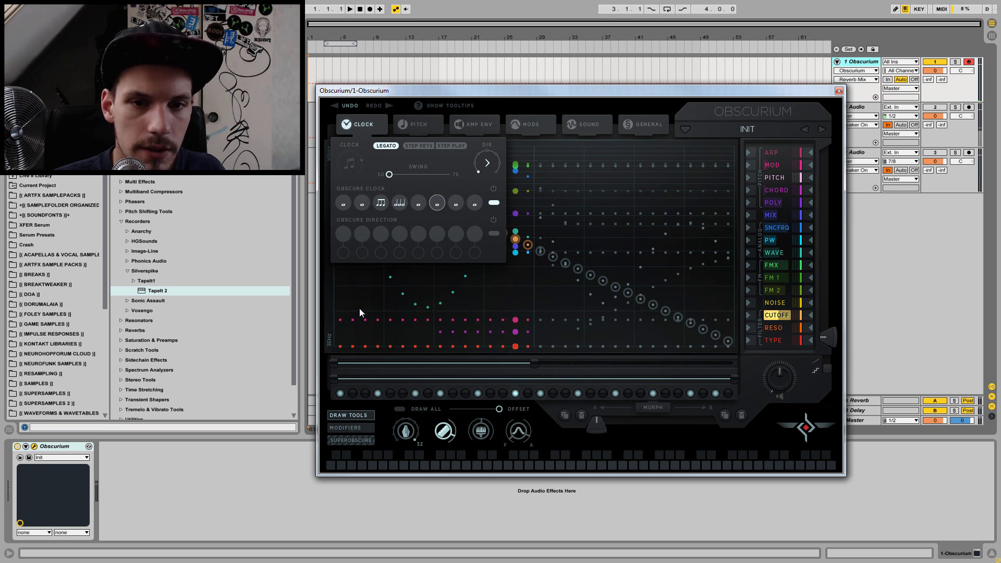
left_click_drag(382, 196, 405, 358)
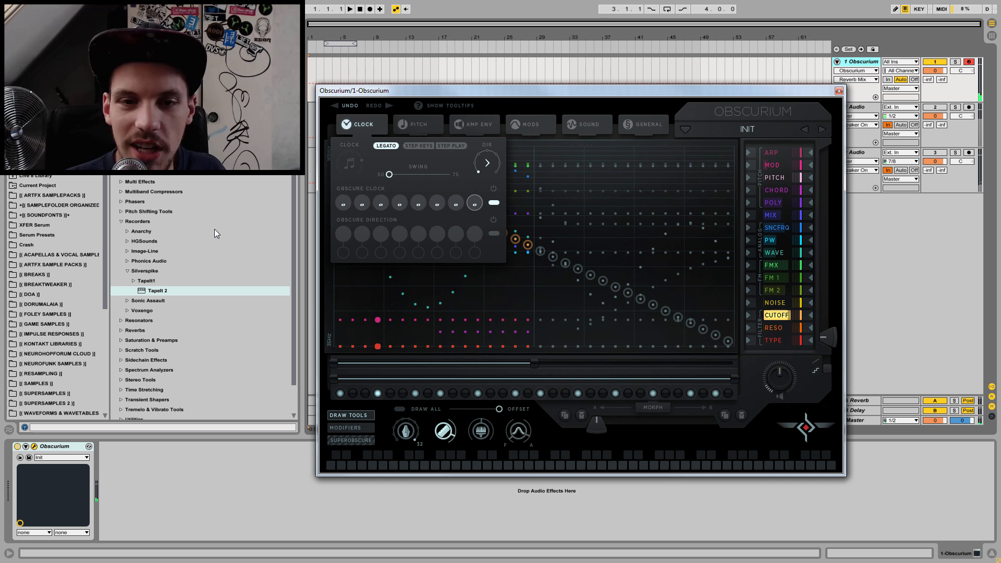
Step: Set all eight Obscure Clock slots to the same plain two-note division
left_click(347, 203)
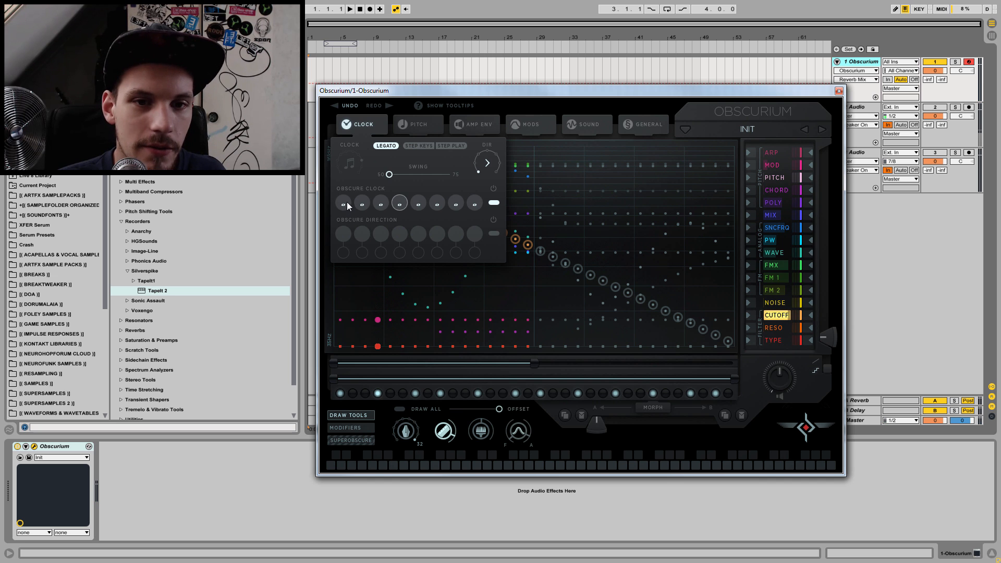
left_click(363, 203)
left_click(362, 203)
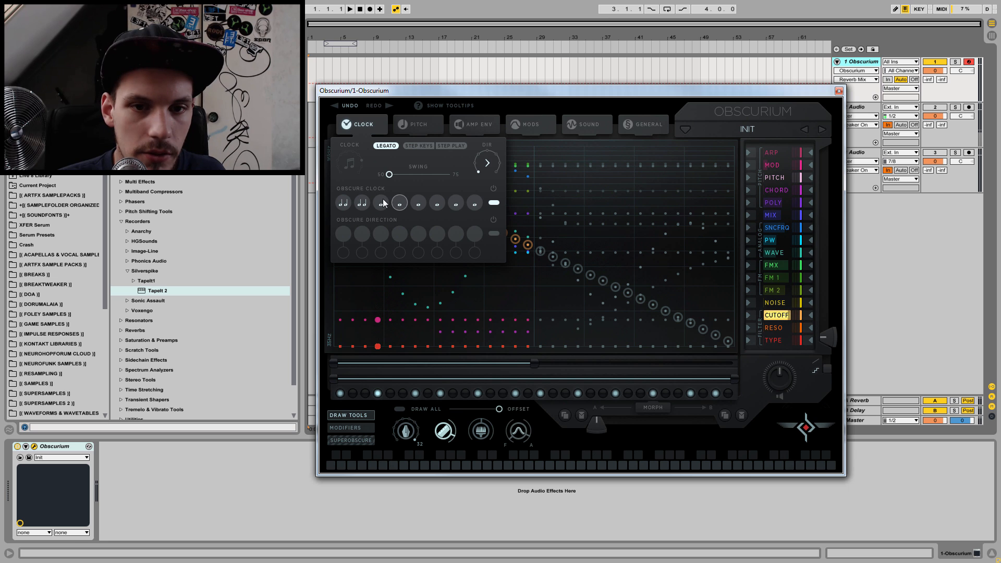
left_click(400, 202)
left_click(421, 203)
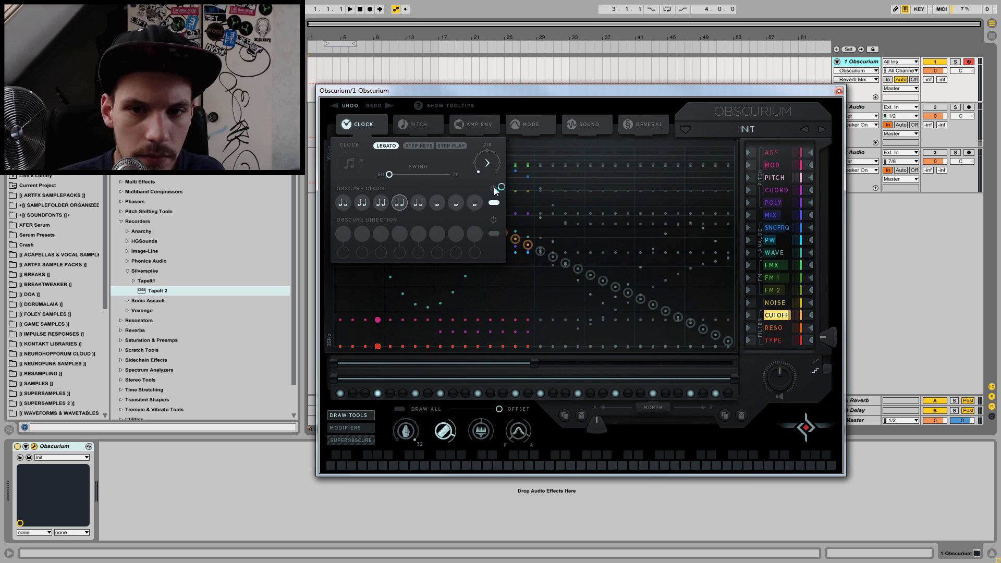
left_click(437, 203)
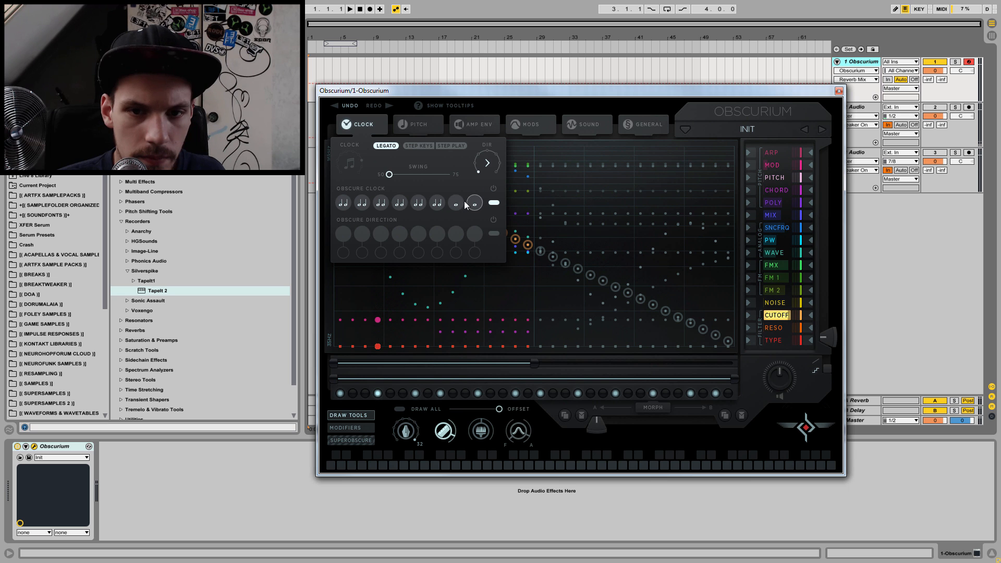
left_click(461, 199)
left_click(475, 203)
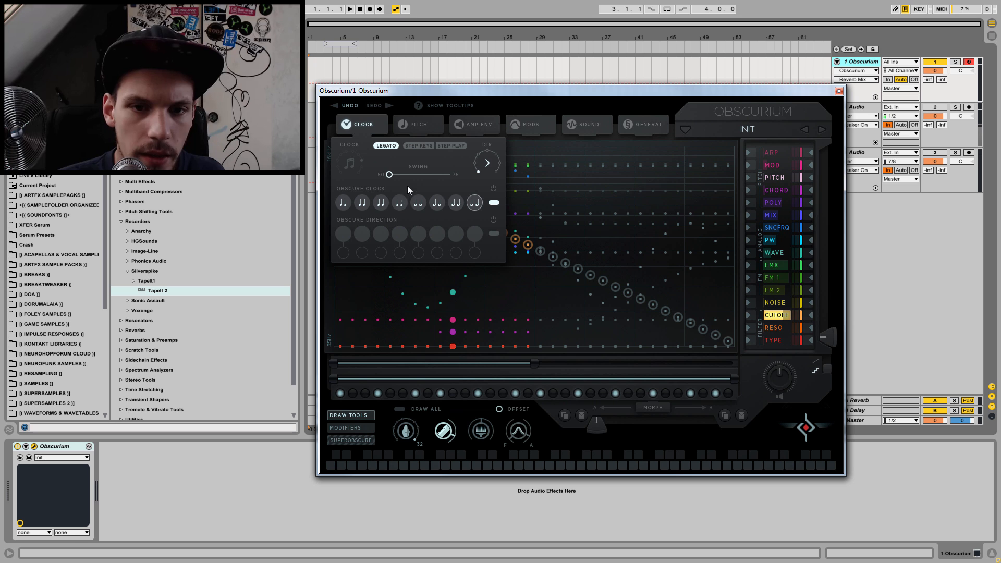
left_click(401, 207)
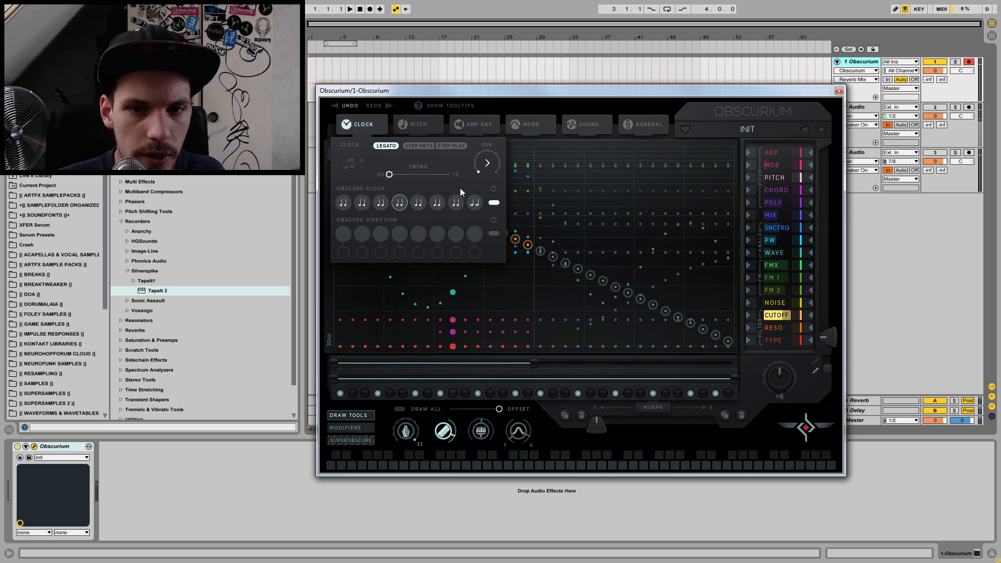
left_click(486, 203)
left_click(487, 202)
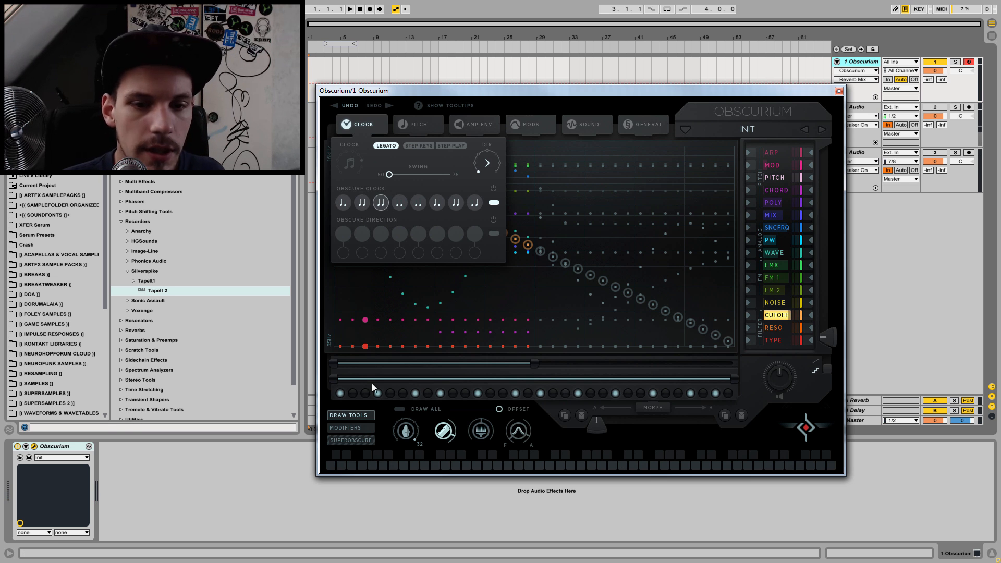
Step: Turn on every trigger step and shorten the trigger loop to the first 16 steps
left_click_drag(354, 396, 372, 396)
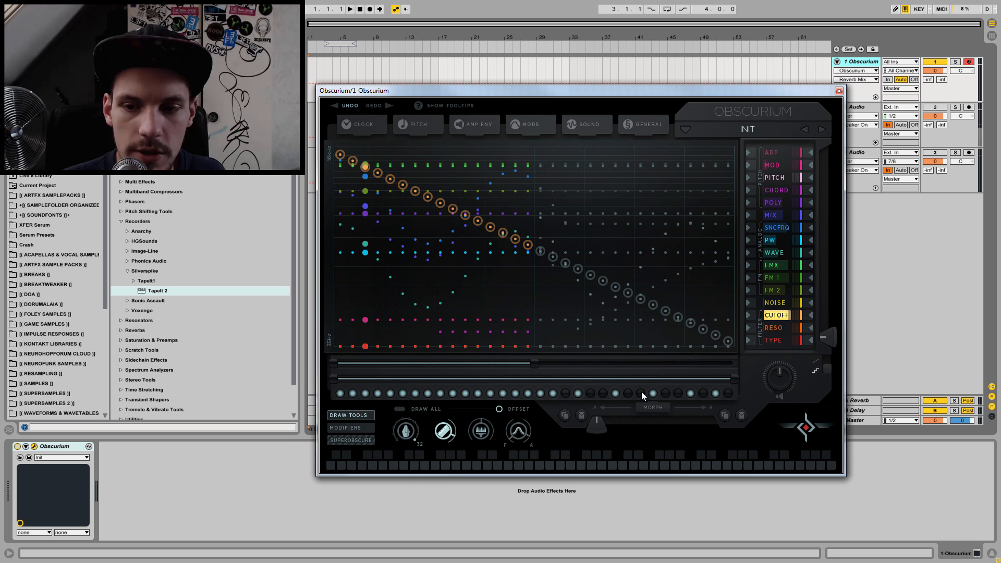
left_click_drag(641, 392, 742, 389)
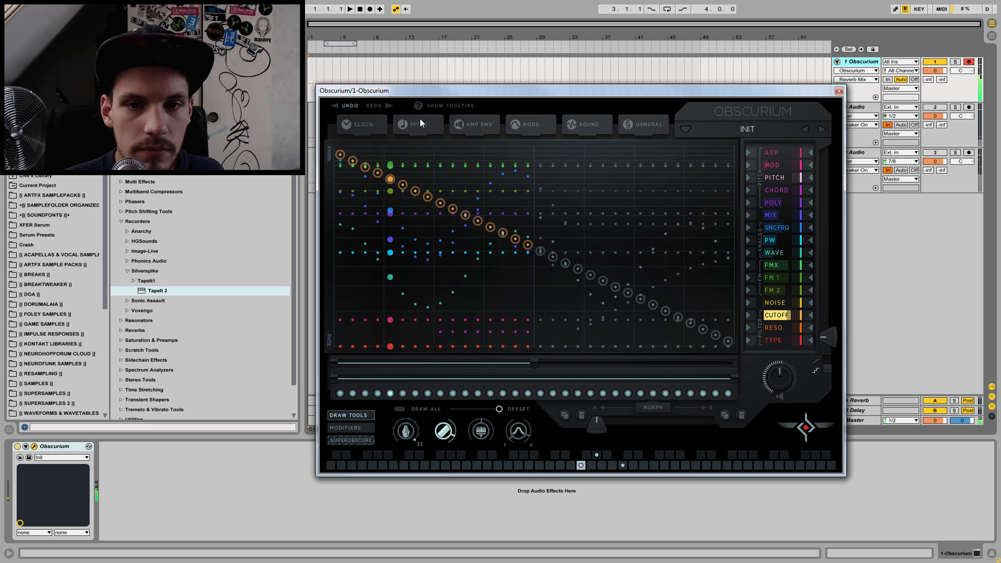
left_click_drag(733, 379, 534, 379)
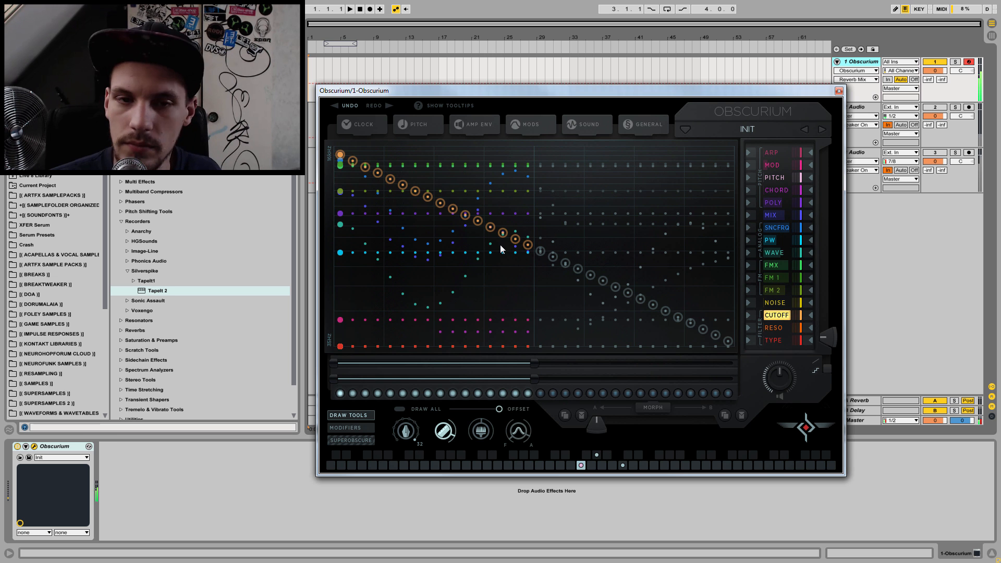
Step: Set the second, fourth, sixth and eighth Obscure Clock slots to a faster note division, alternating with the two-note slots
left_click(375, 124)
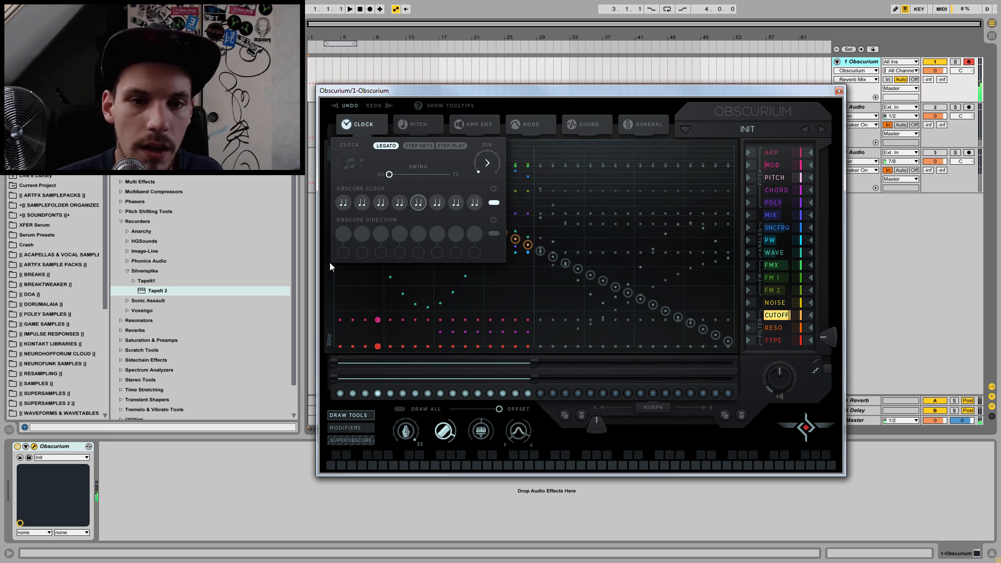
left_click(364, 198)
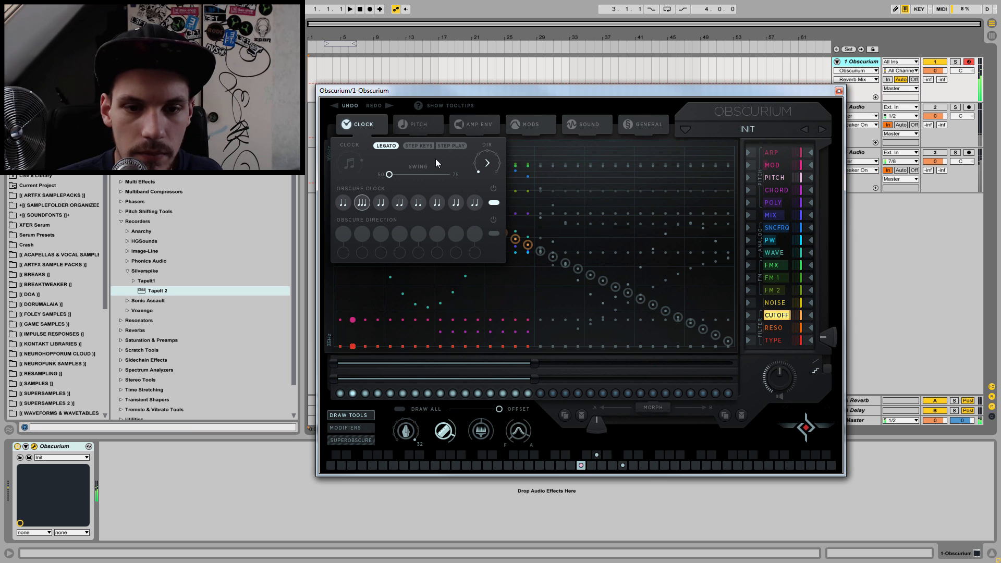
left_click(401, 202)
left_click(442, 208)
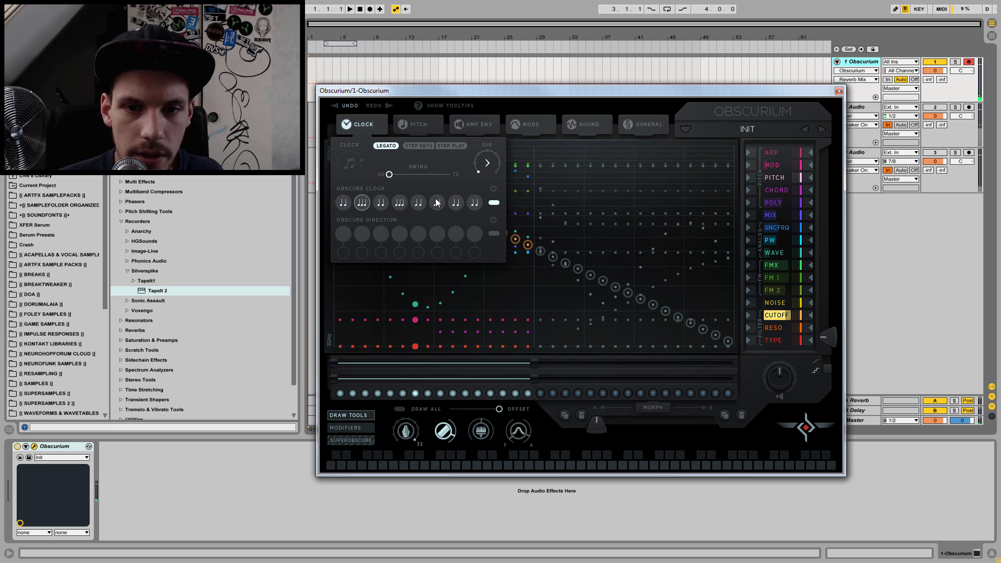
left_click(478, 204)
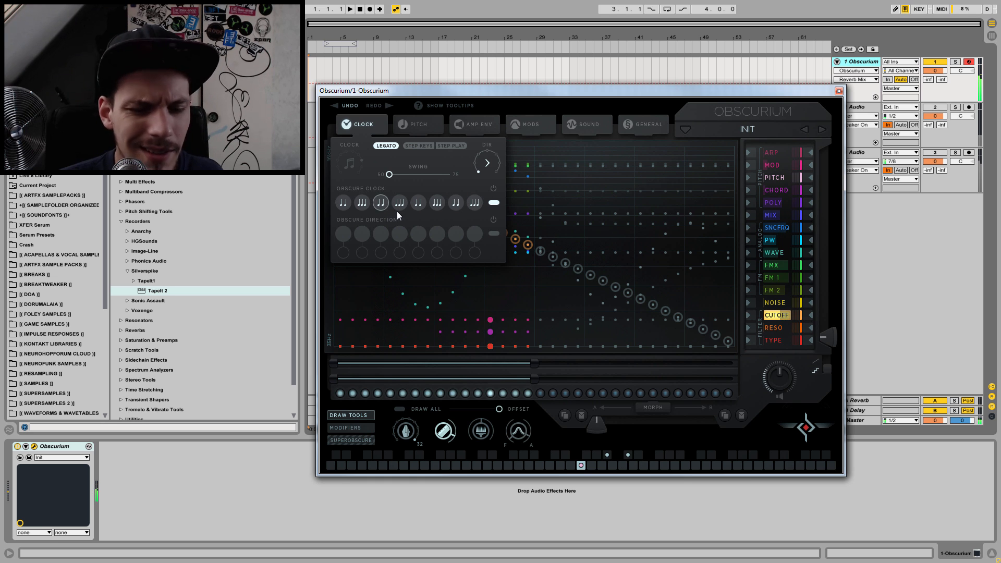
Step: Set the first, third, fifth and seventh Obscure Clock slots to the three-note division used by the even slots
left_click(349, 203)
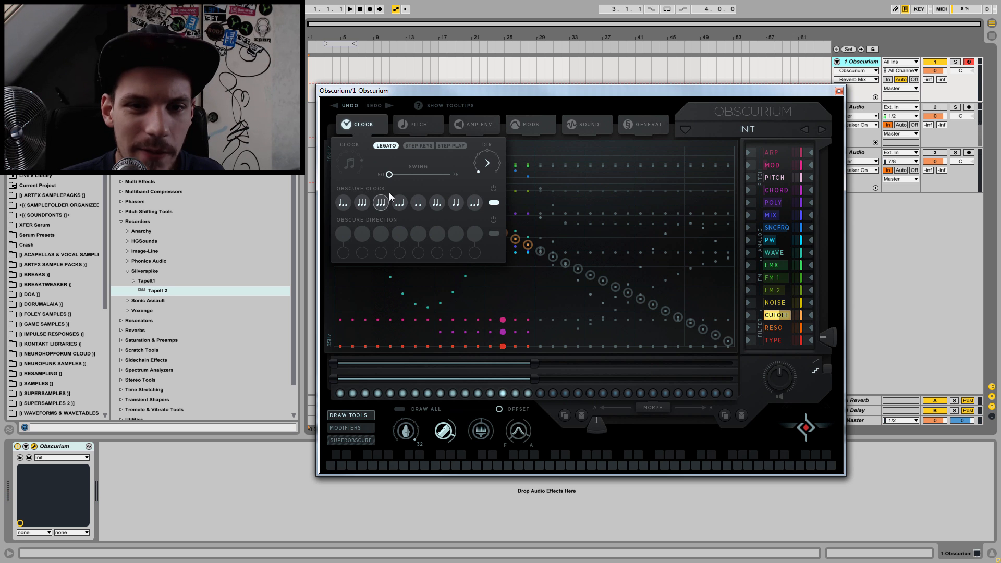
left_click(460, 201)
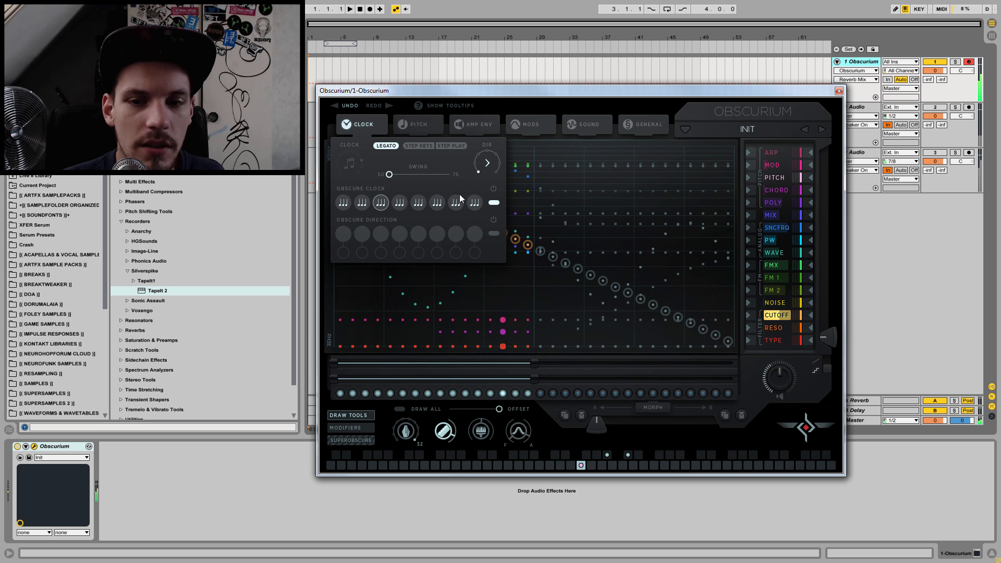
Step: Alternate the eight Obscure Clock slots between beamed two-note divisions on odd slots and plain two-note divisions on even slots
left_click(344, 203)
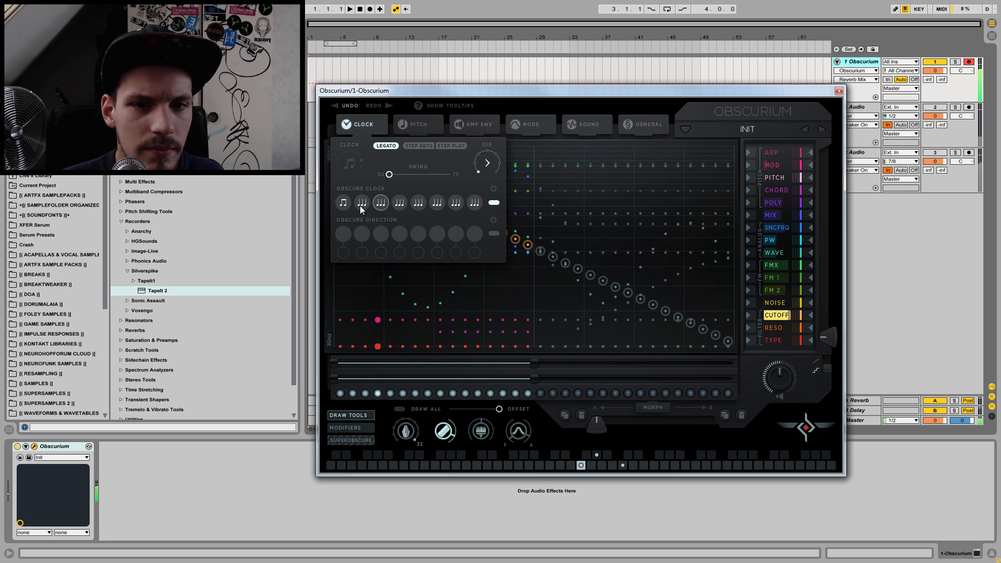
left_click(364, 207)
left_click(379, 202)
left_click(402, 204)
left_click(437, 206)
left_click(462, 202)
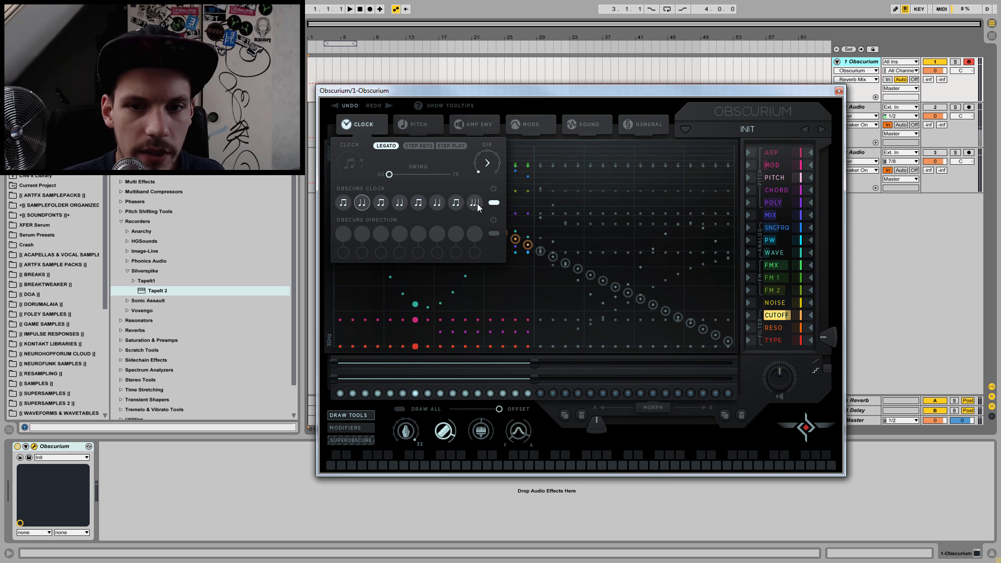
left_click(474, 203)
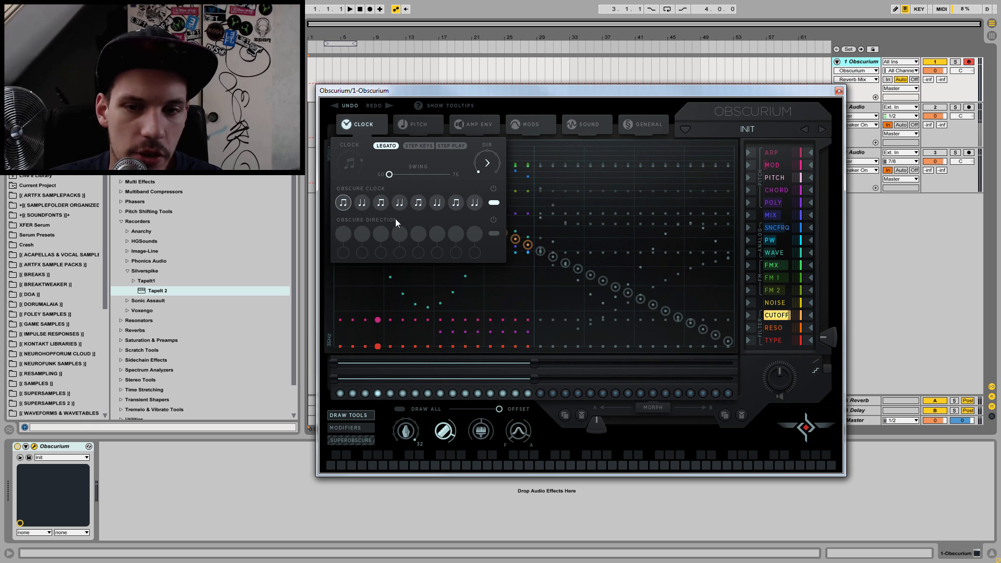
Step: Enable Obscure Direction, set its second slot to 3rd and lower the repeat counts of the first four slots to 1
left_click(494, 233)
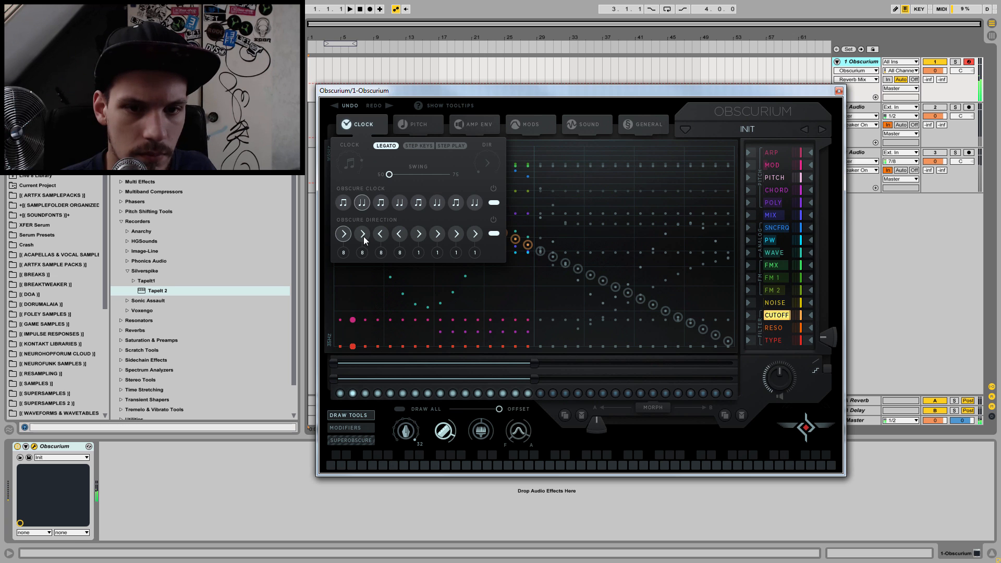
left_click_drag(364, 228, 367, 252)
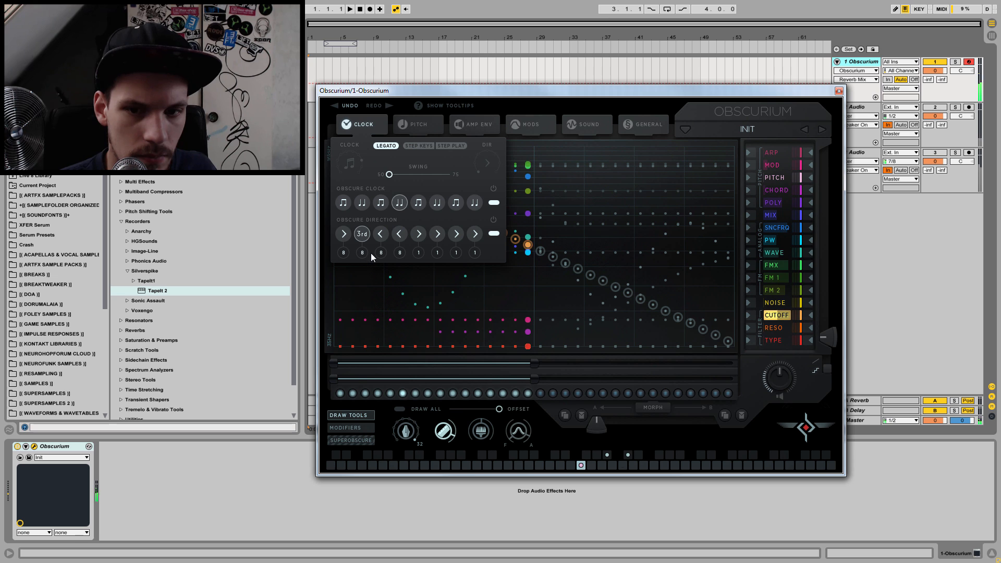
left_click_drag(364, 252, 381, 273)
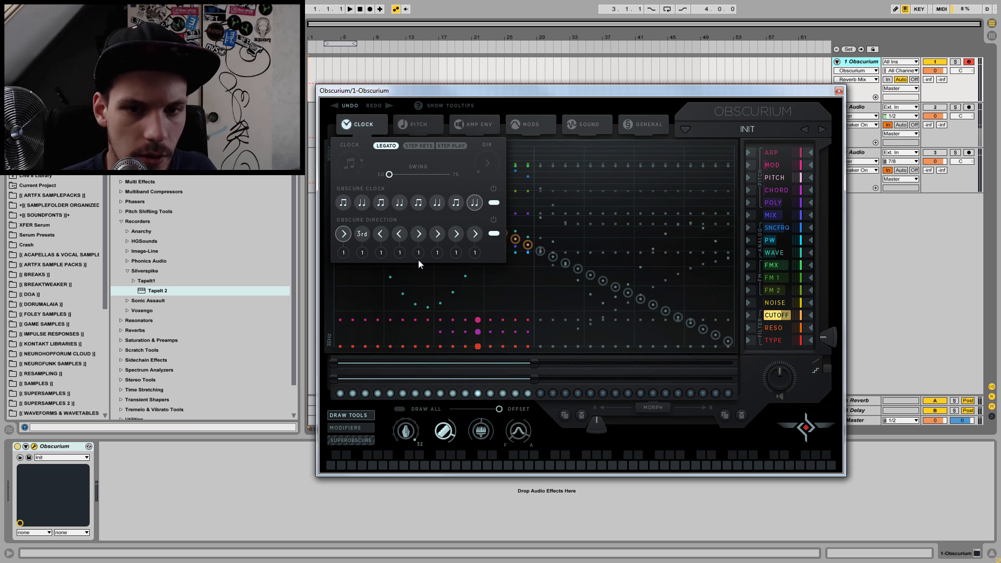
Step: Set the third Obscure Direction slot to 2nd, the sixth to 4th and the seventh to random
left_click(381, 234)
left_click_drag(392, 218, 395, 211)
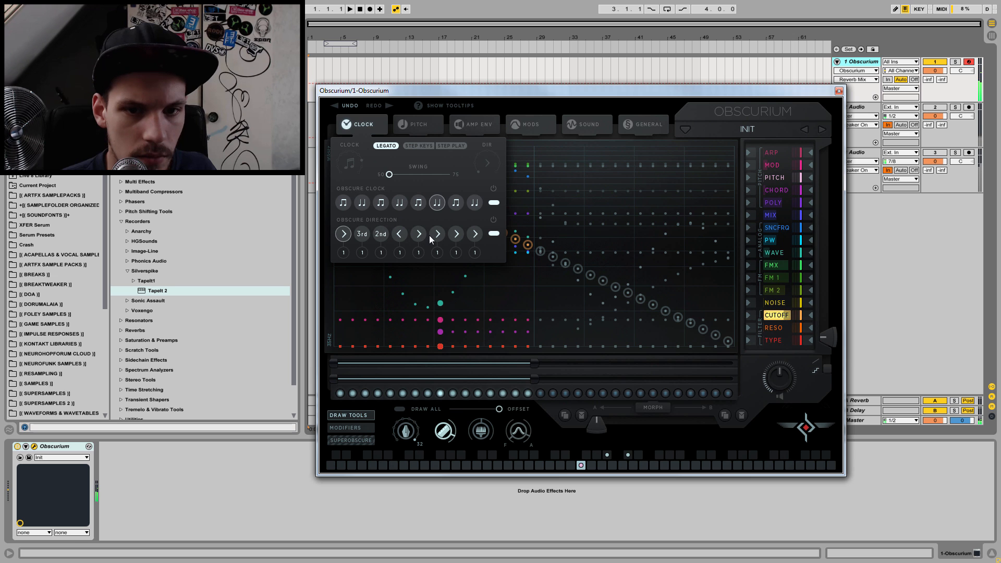
left_click_drag(435, 241, 461, 235)
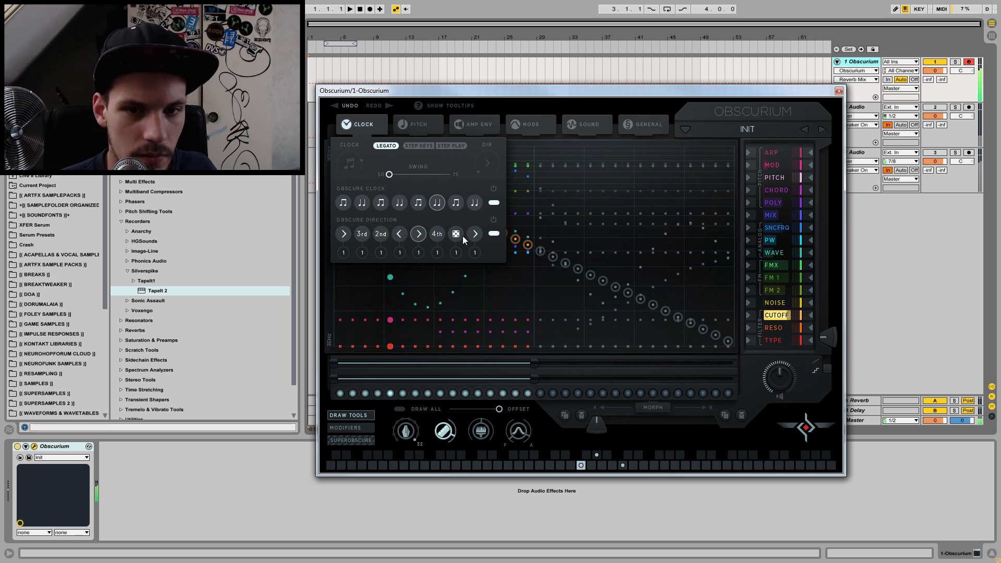
Step: Set all the remaining Obscure Direction slots to random so that all eight match, and close the clock settings
left_click(418, 234)
left_click(404, 234)
left_click_drag(417, 234, 417, 191)
left_click_drag(401, 234, 413, 196)
mouse_move(404, 230)
left_mouse_down()
mouse_move(416, 243)
mouse_move(408, 259)
left_mouse_up()
left_click_drag(439, 230, 435, 247)
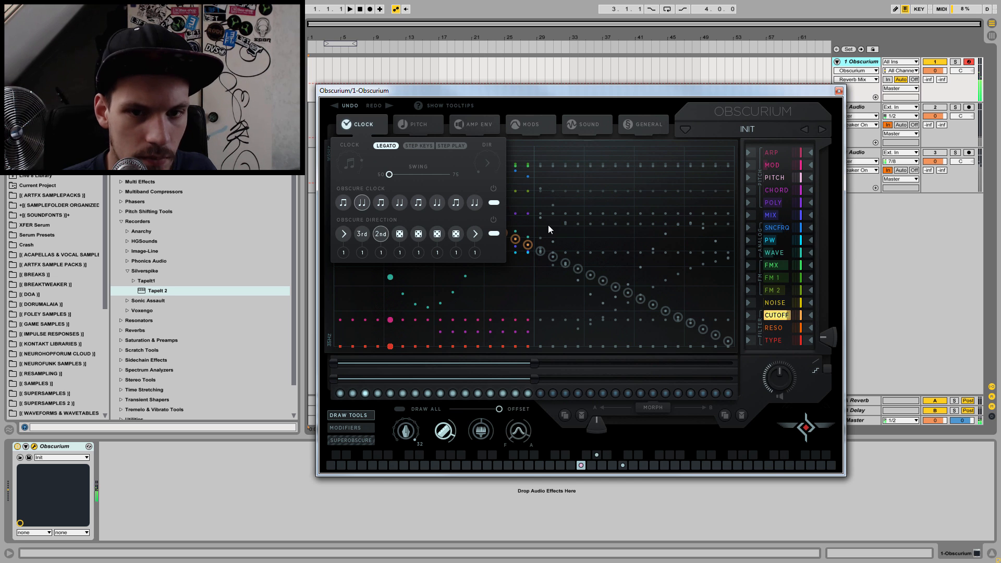
left_click_drag(343, 234, 376, 202)
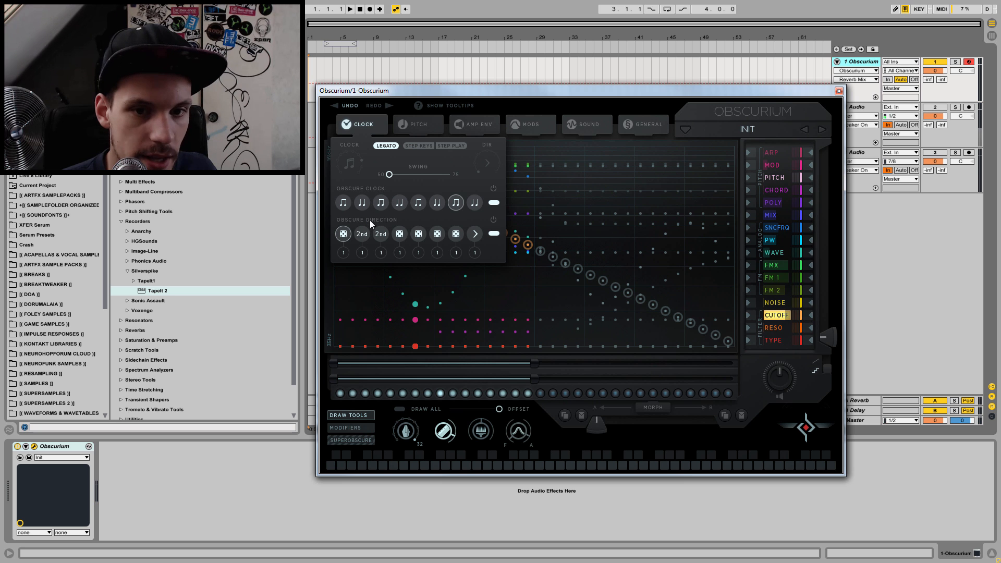
left_click_drag(380, 237, 381, 225)
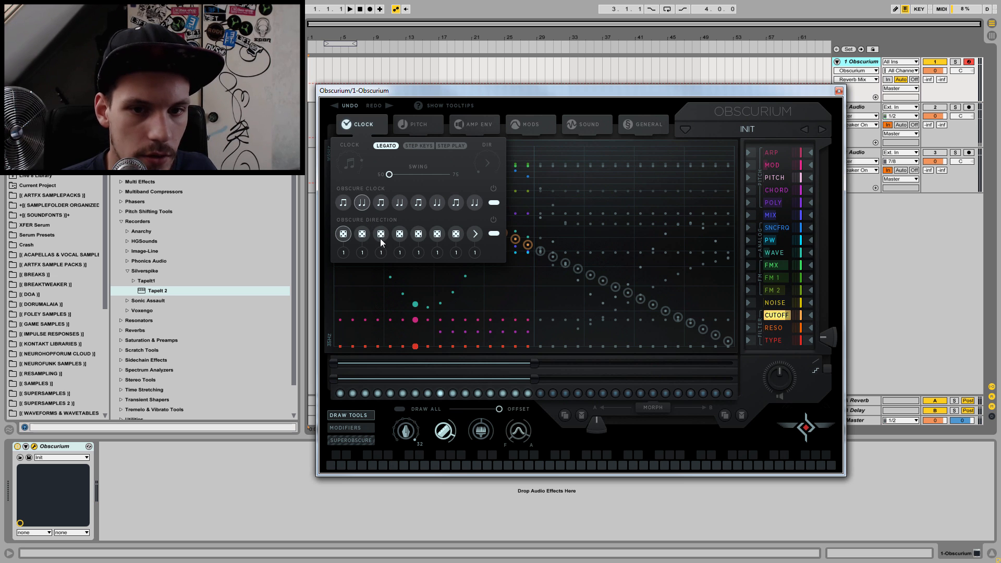
left_click_drag(480, 231, 486, 207)
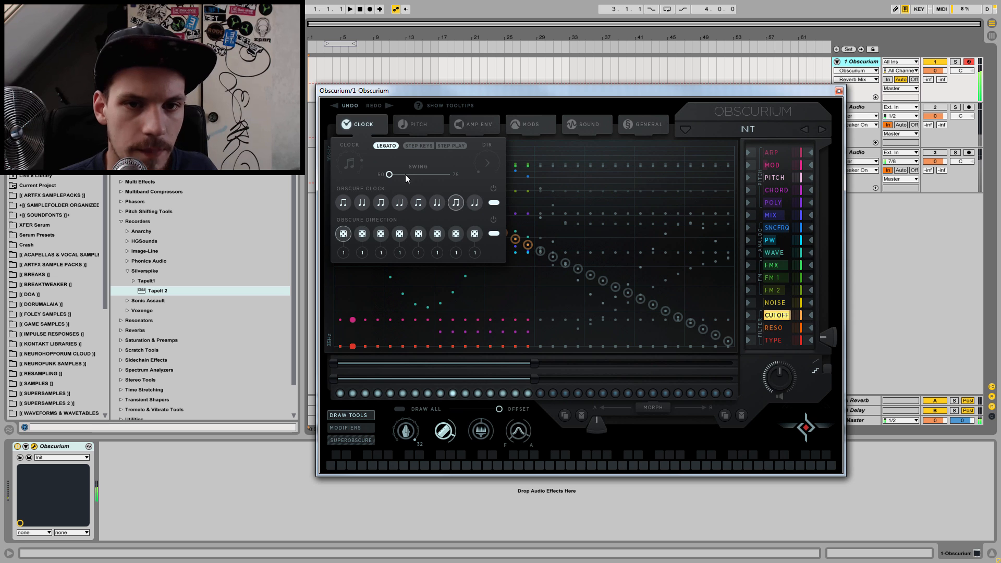
left_click(359, 126)
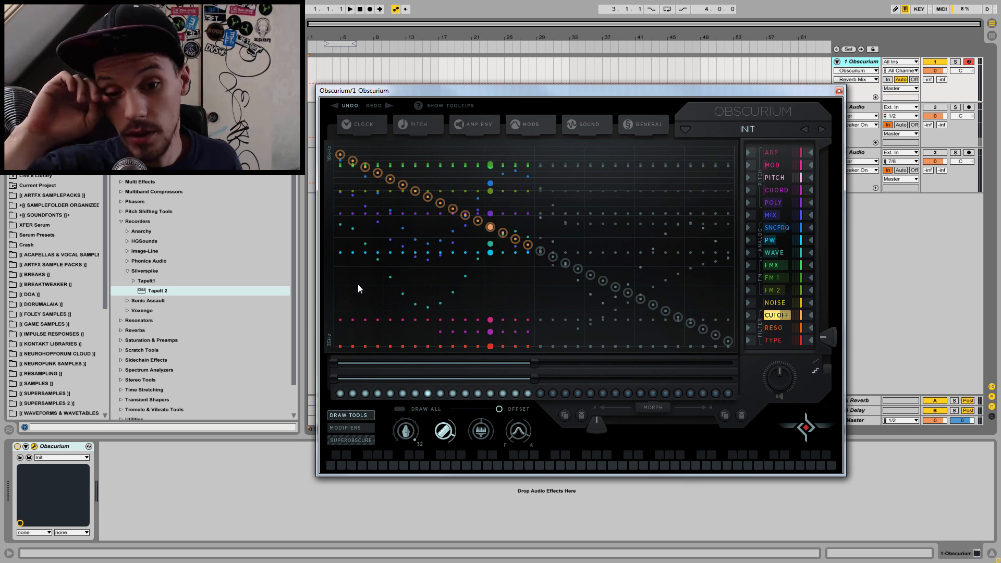
left_click(362, 123)
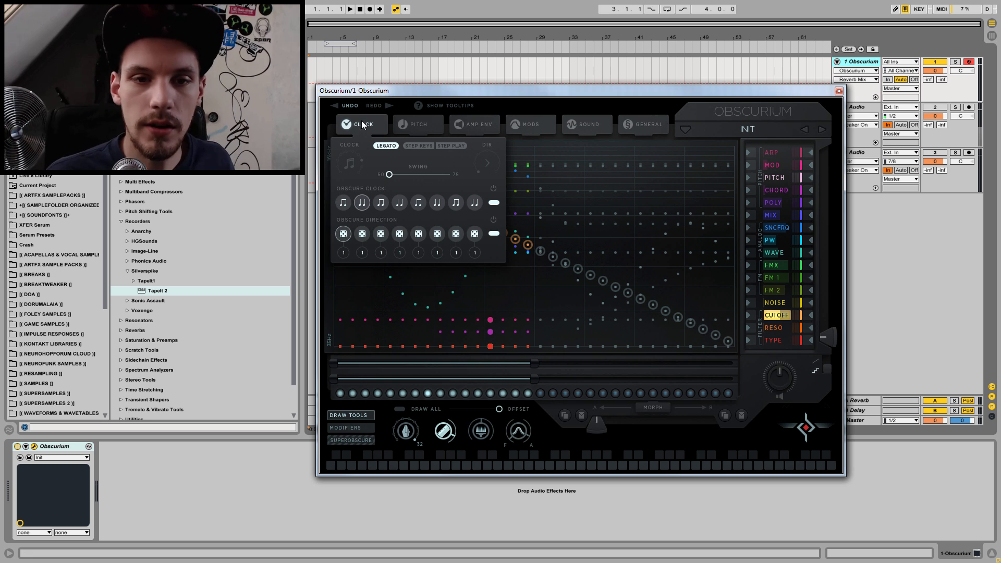
left_click(416, 204)
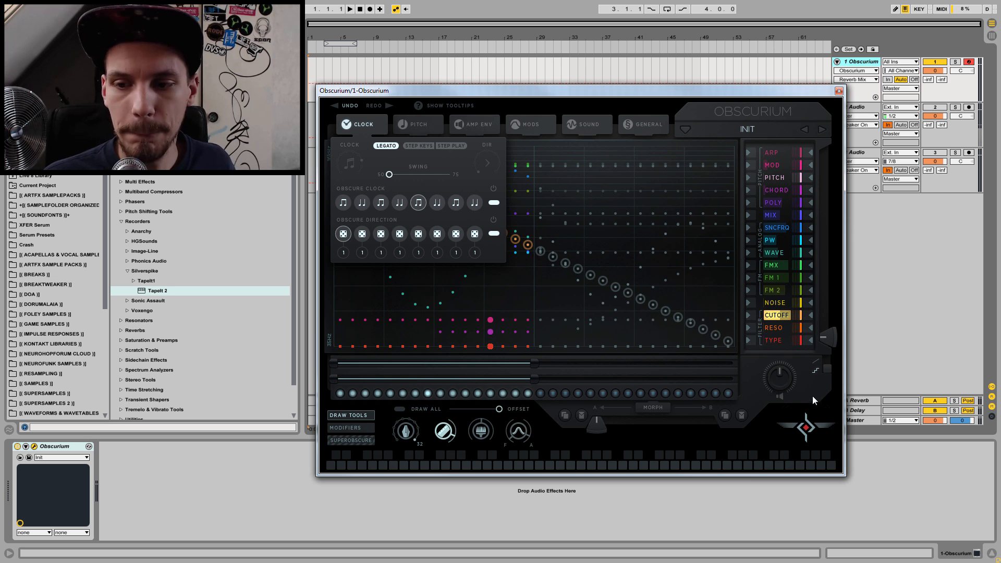
left_click(822, 386)
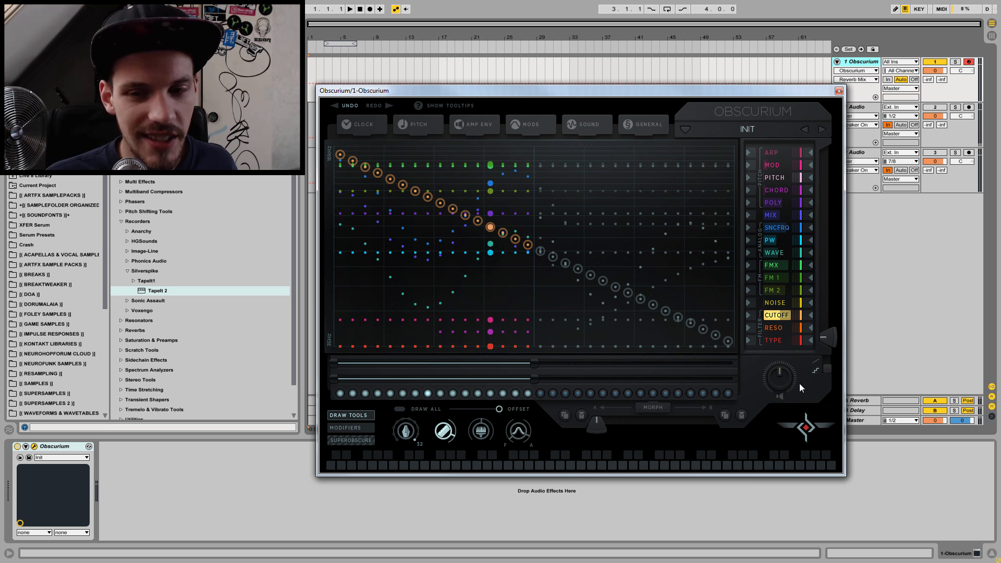
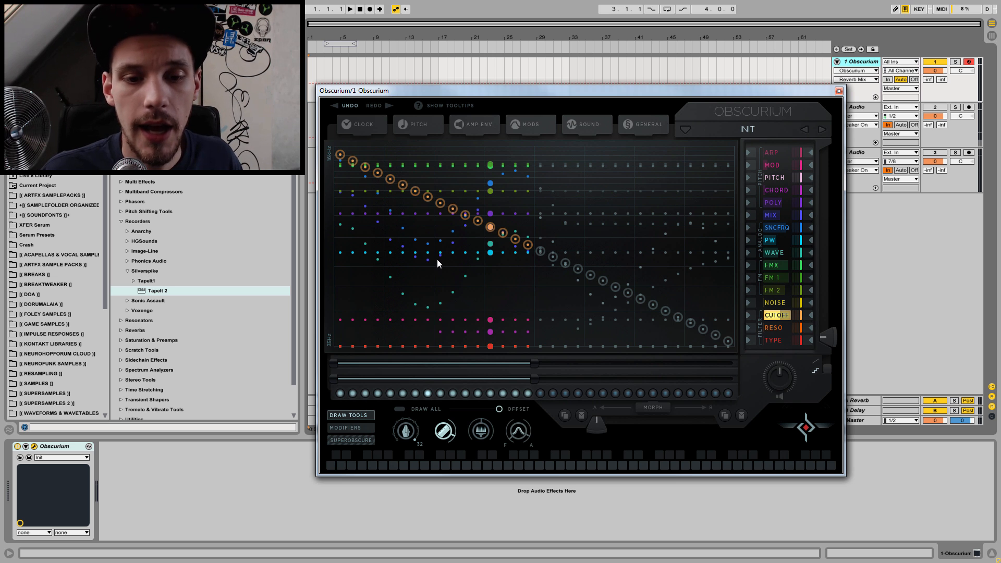
Step: Review the clock settings and turn off every second trigger across the first 16 steps
left_click(354, 124)
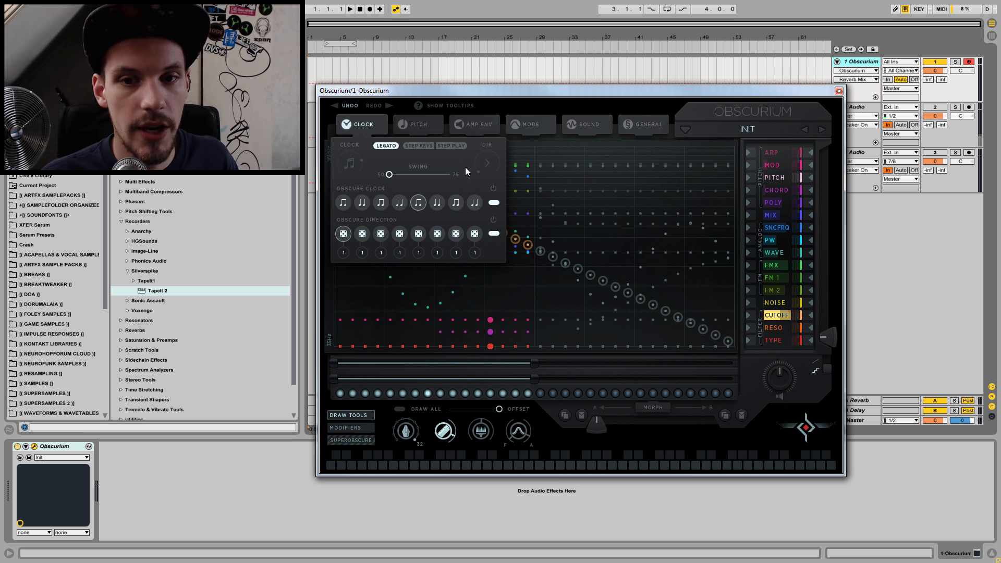
left_click(352, 120)
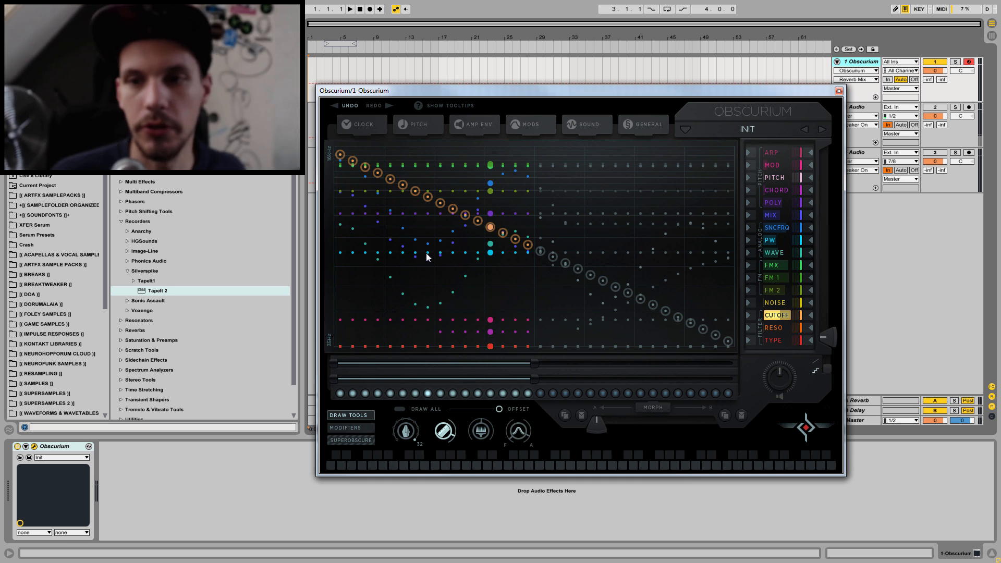
left_click(377, 393)
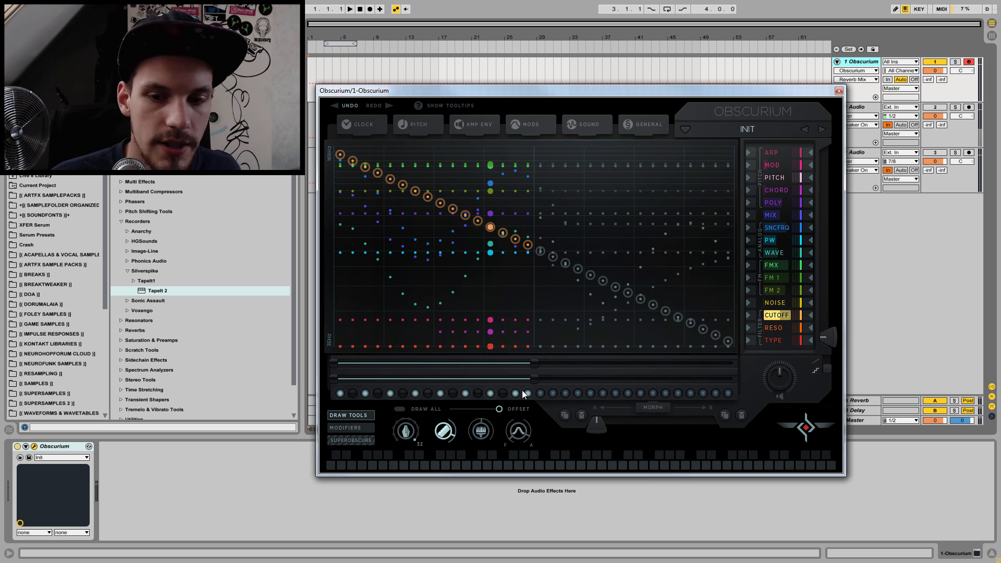
Step: Set all eight Obscure Direction slots to forward
left_click(365, 125)
left_click(342, 236)
left_click(381, 234)
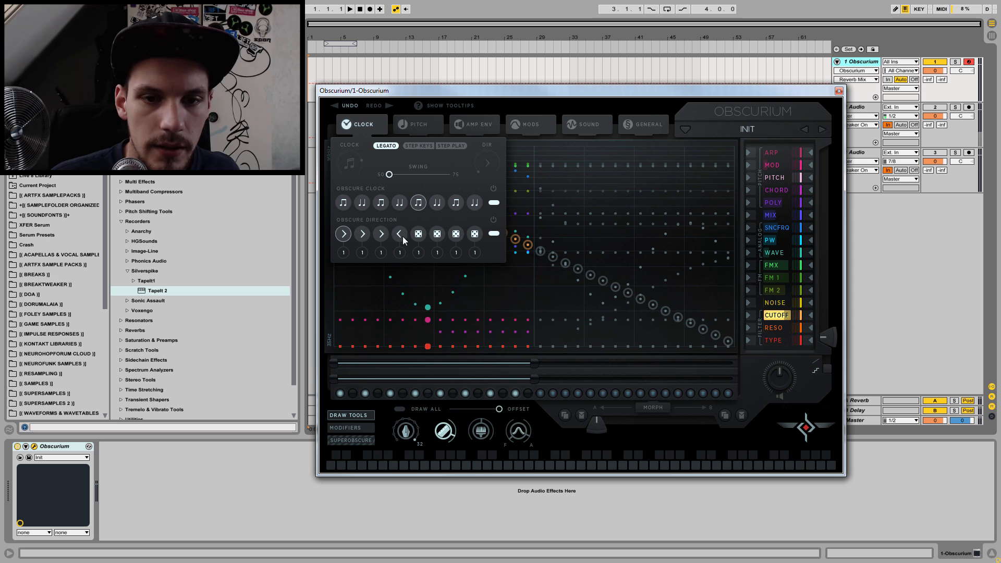
left_click(418, 234)
left_click(436, 234)
left_click(455, 234)
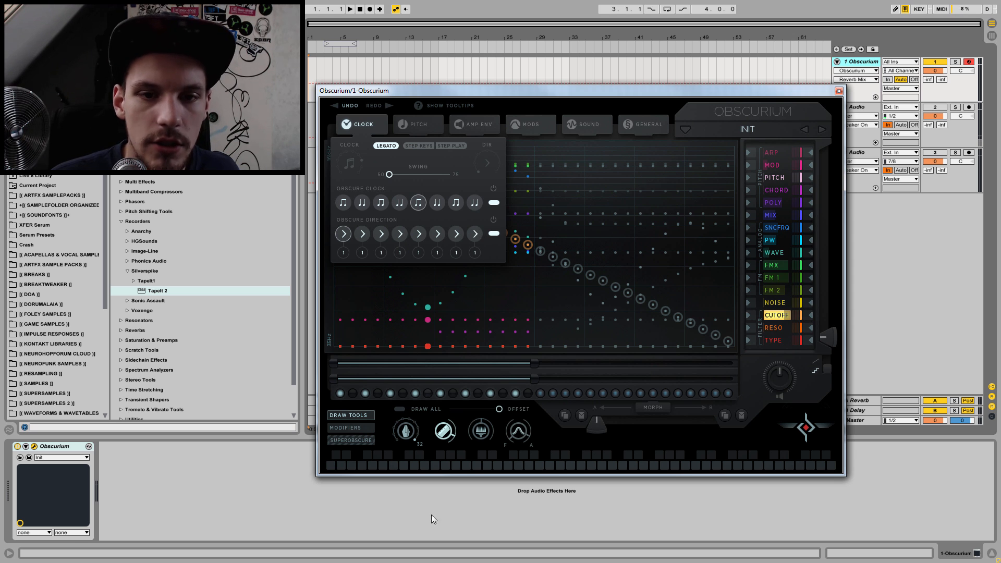
Step: Set all eight Obscure Clock slots to the whole-note division
left_click(343, 203)
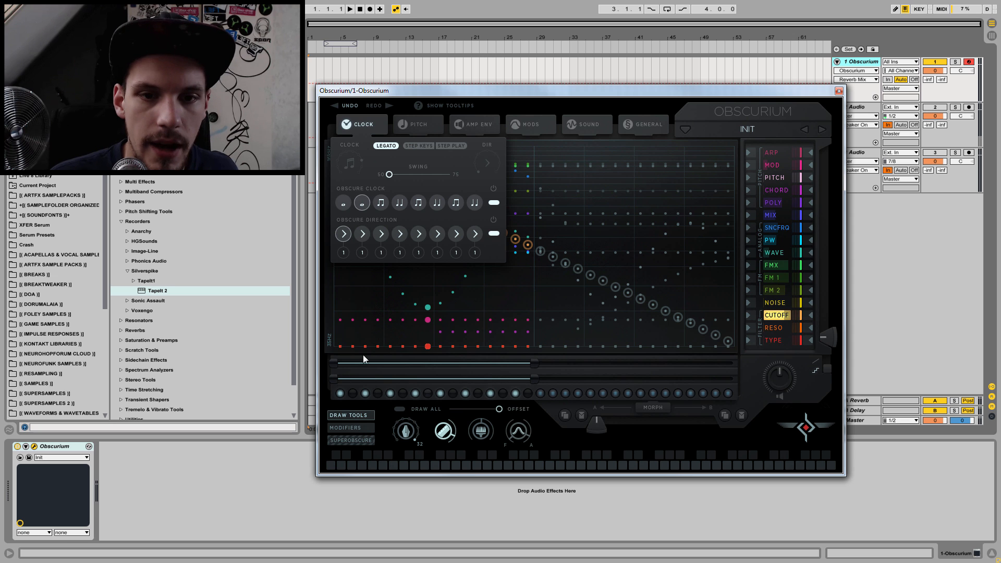
left_click(400, 203)
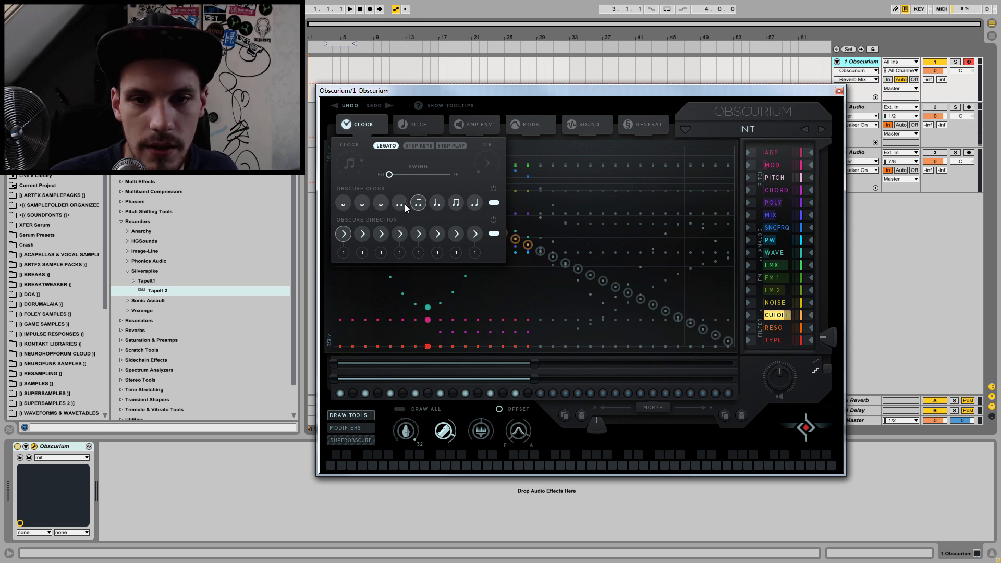
left_click(419, 203)
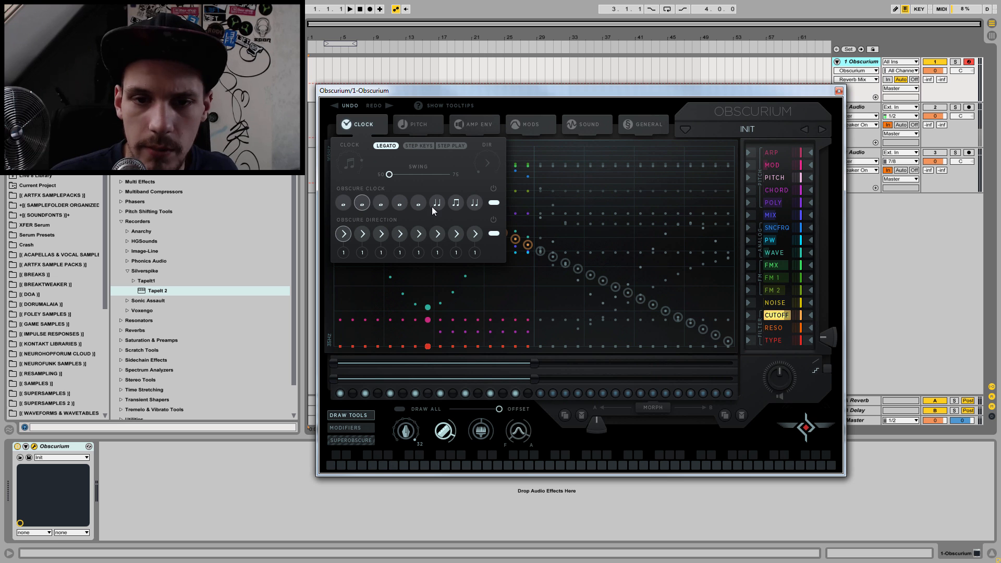
left_click(457, 203)
left_click(476, 204)
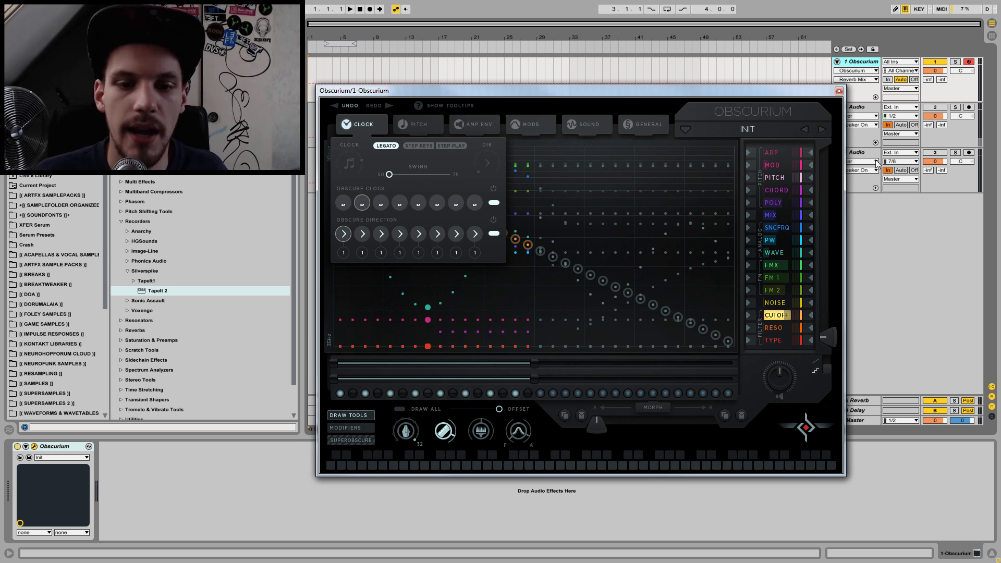
Step: Leave only every fourth of the first 16 triggers off and set all eight Obscure Clock slots to plain two-note divisions
left_click(352, 394)
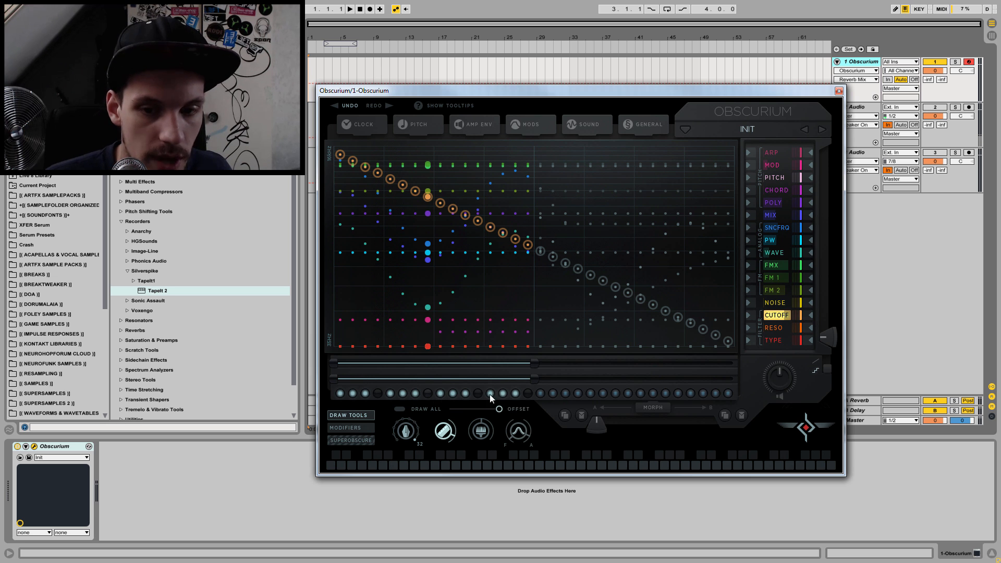
left_click(373, 124)
left_click(344, 203)
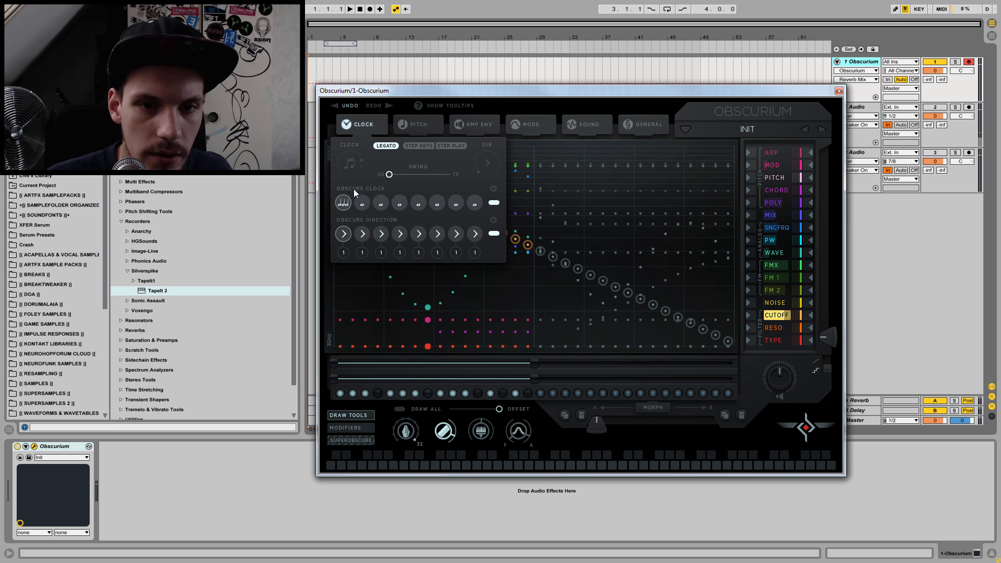
mouse_move(360, 204)
left_mouse_down()
mouse_move(386, 180)
mouse_move(483, 180)
left_mouse_up()
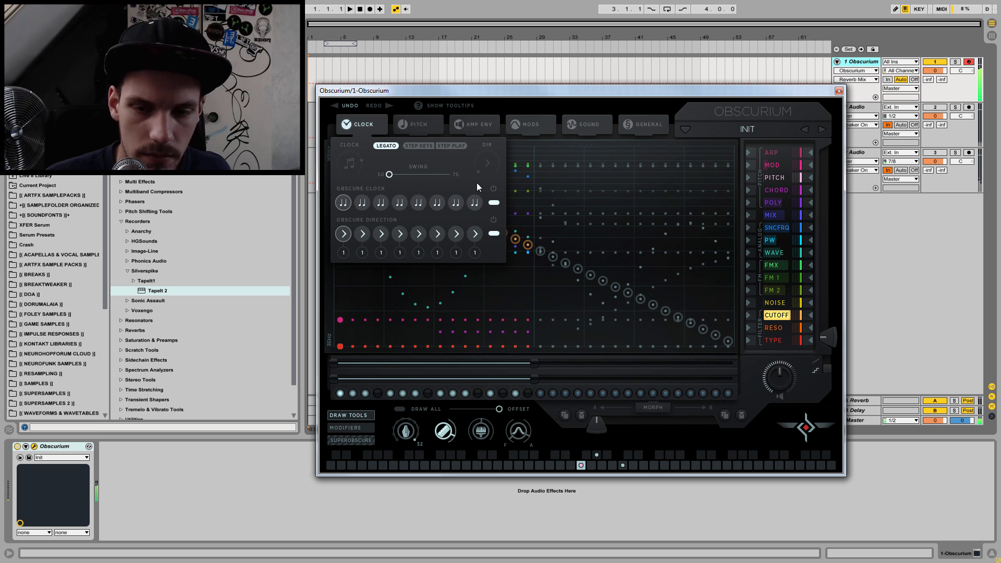
left_click(385, 126)
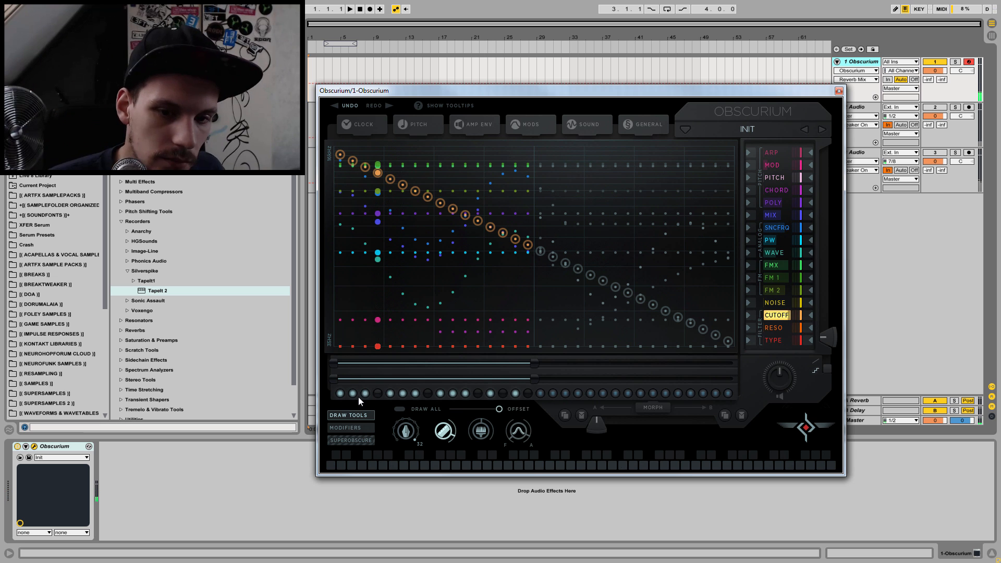
Step: Try other trigger gaps within the first 16 steps and return to having only every fourth trigger off
left_click(403, 393)
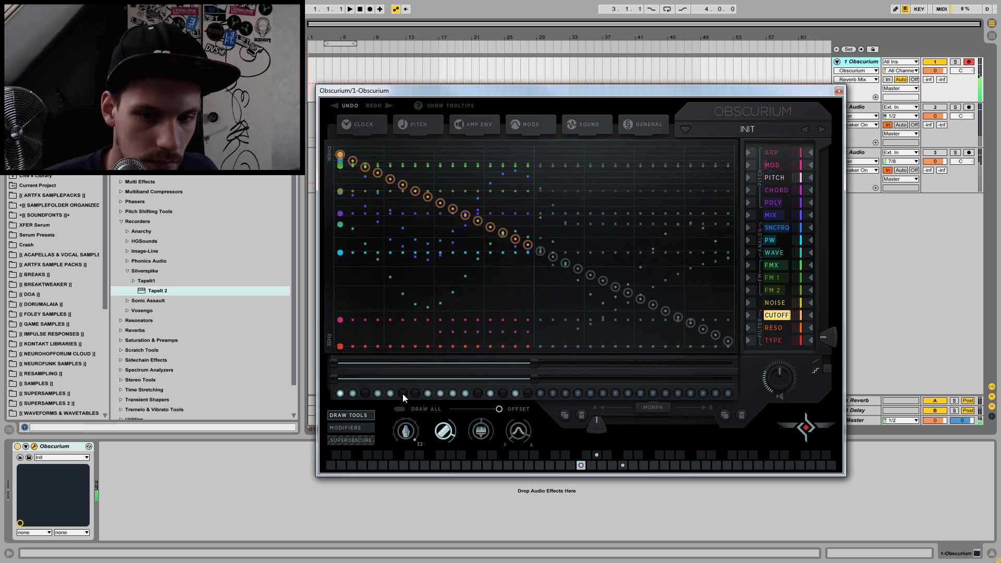
left_click(465, 393)
left_click(475, 394)
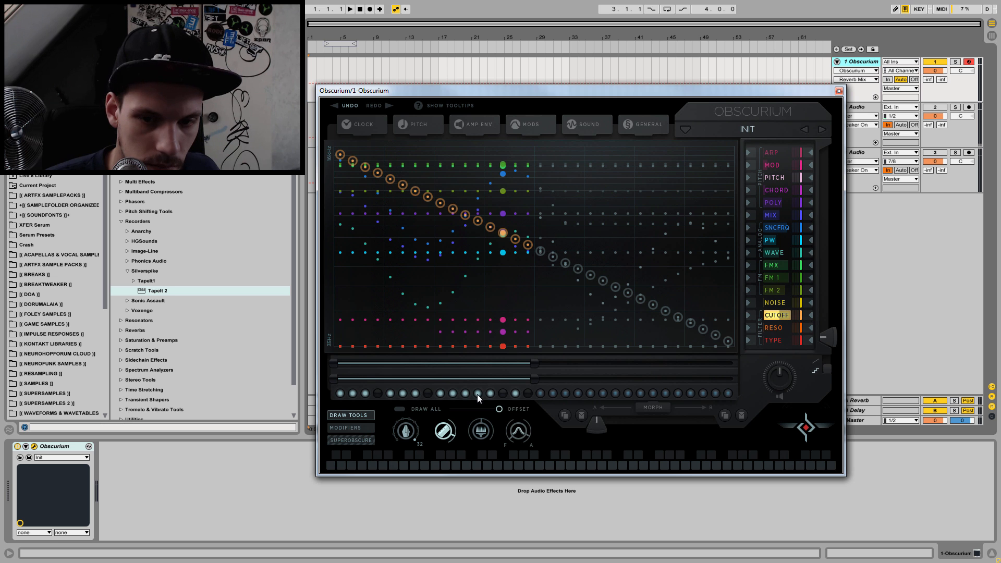
left_click(502, 394)
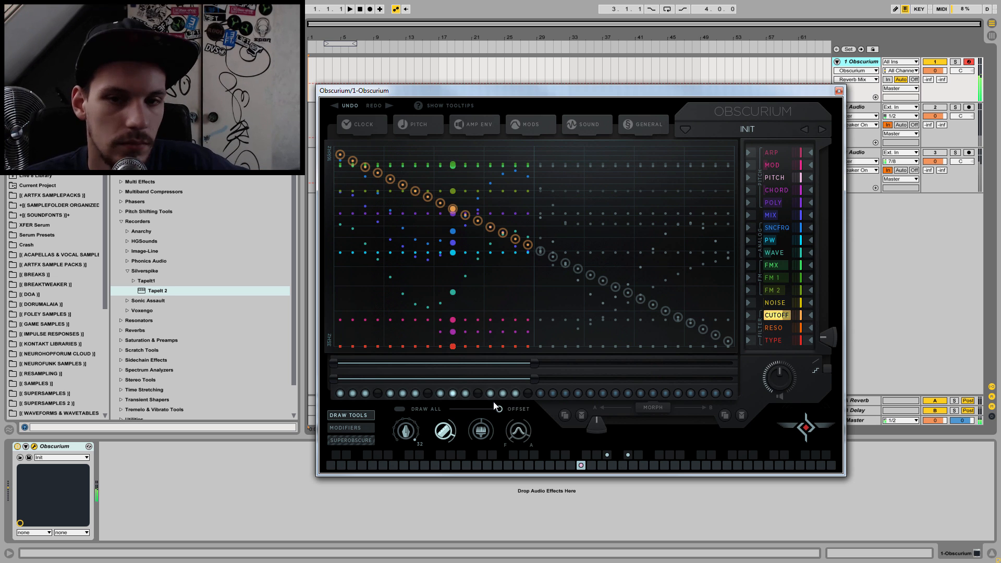
Step: Select the Chord lane, reduce the draw width to 8 steps and raise the chord value of steps 9 to 16
left_click(782, 191)
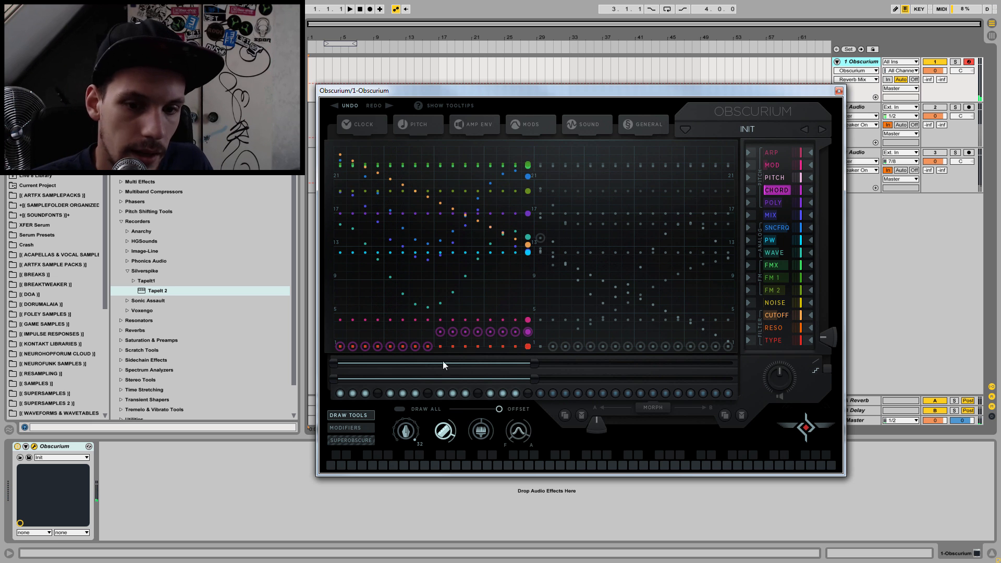
left_click(394, 438)
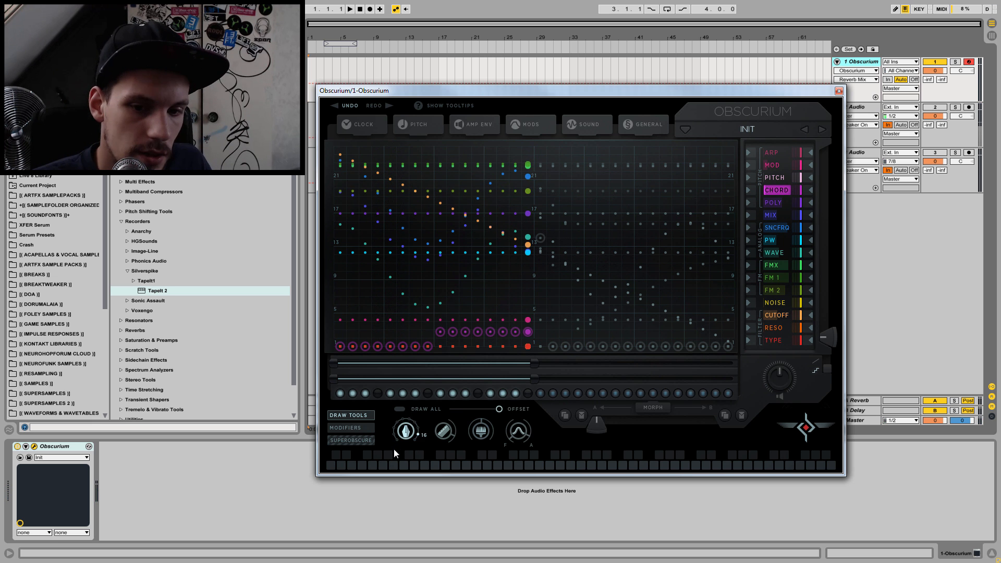
left_click(441, 320)
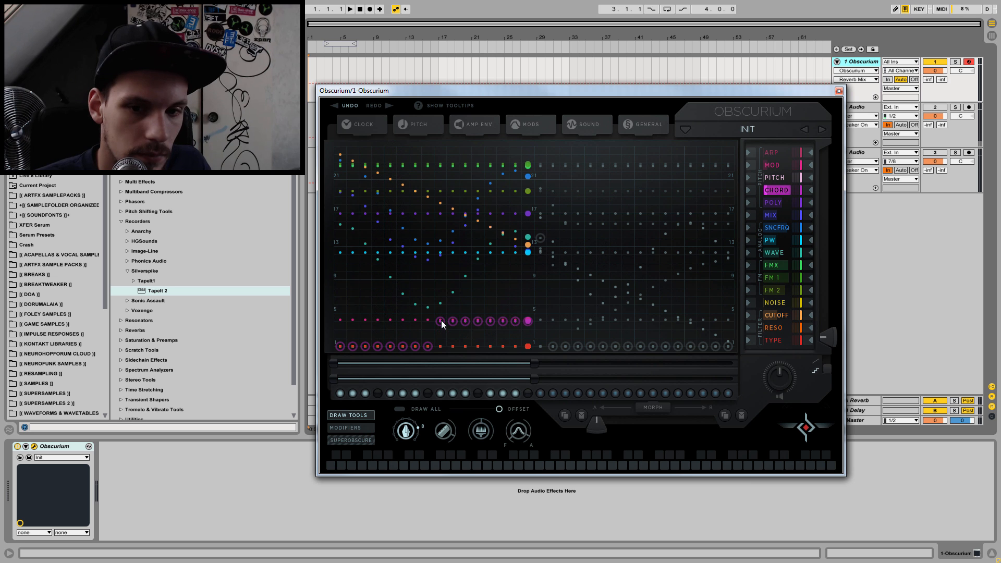
key("f")
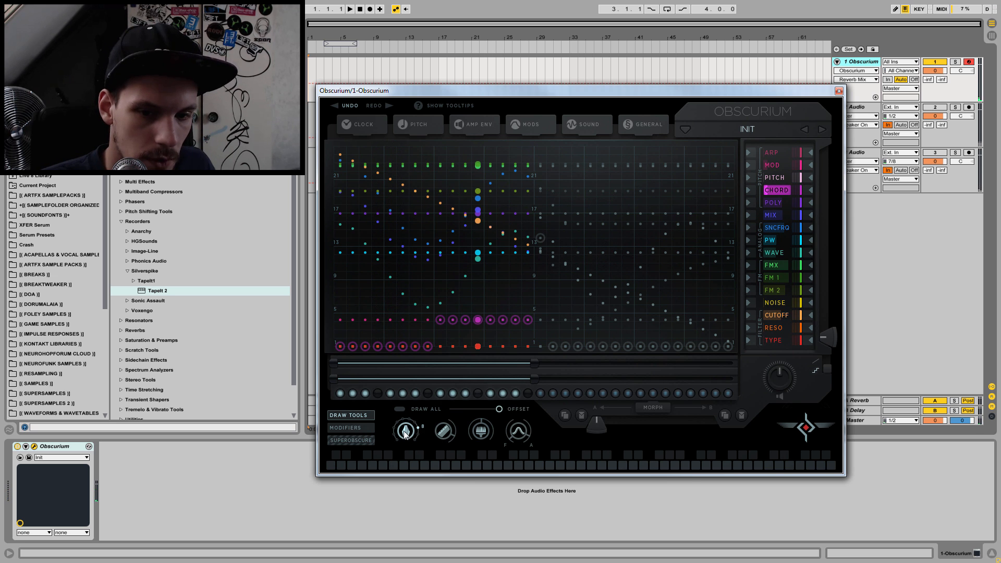
Step: Set the draw width to 4 steps and raise the chord value of steps 13 to 16 further
left_click_drag(399, 436, 397, 444)
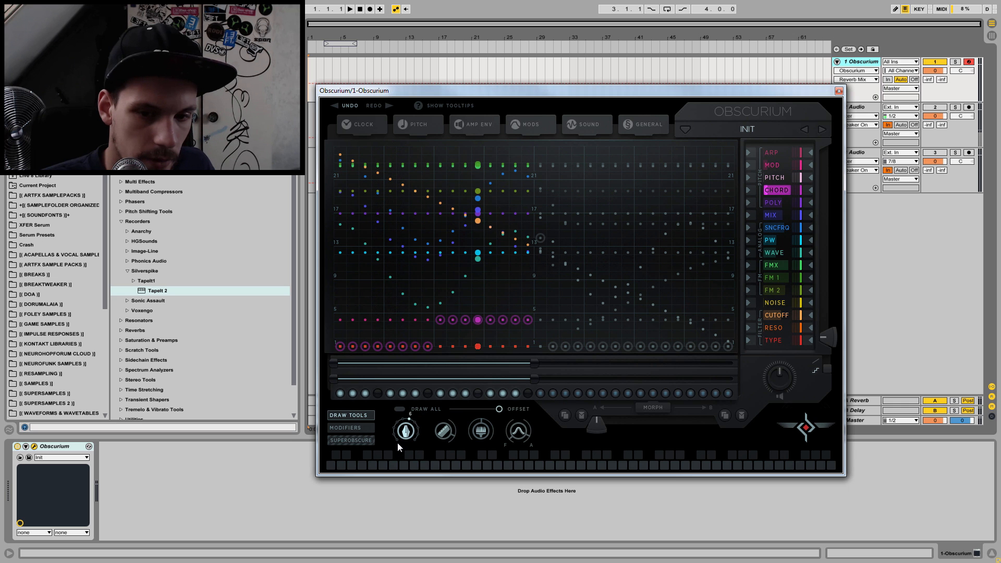
left_click_drag(396, 457, 394, 468)
left_click(486, 291)
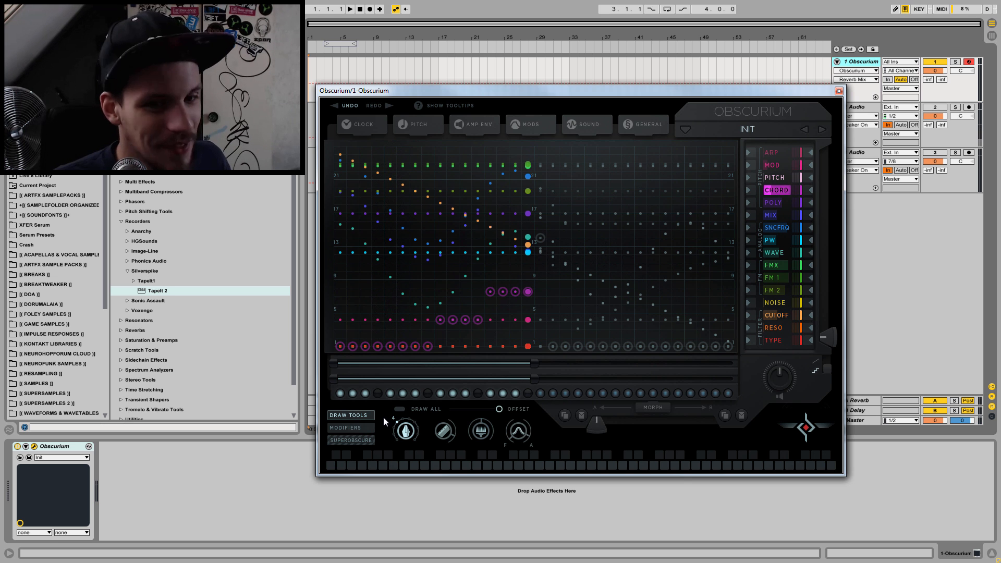
Step: Set the draw width back to 8 steps and redraw steps 9 to 16 at one common, lower chord value
left_click_drag(423, 377, 424, 377)
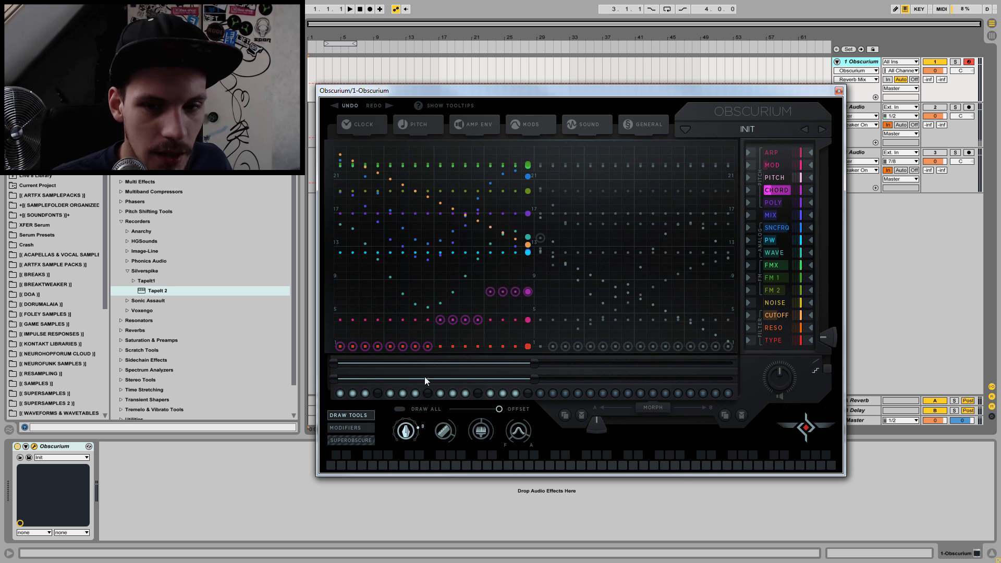
mouse_move(437, 335)
left_mouse_down()
mouse_move(477, 334)
mouse_move(449, 335)
left_mouse_up()
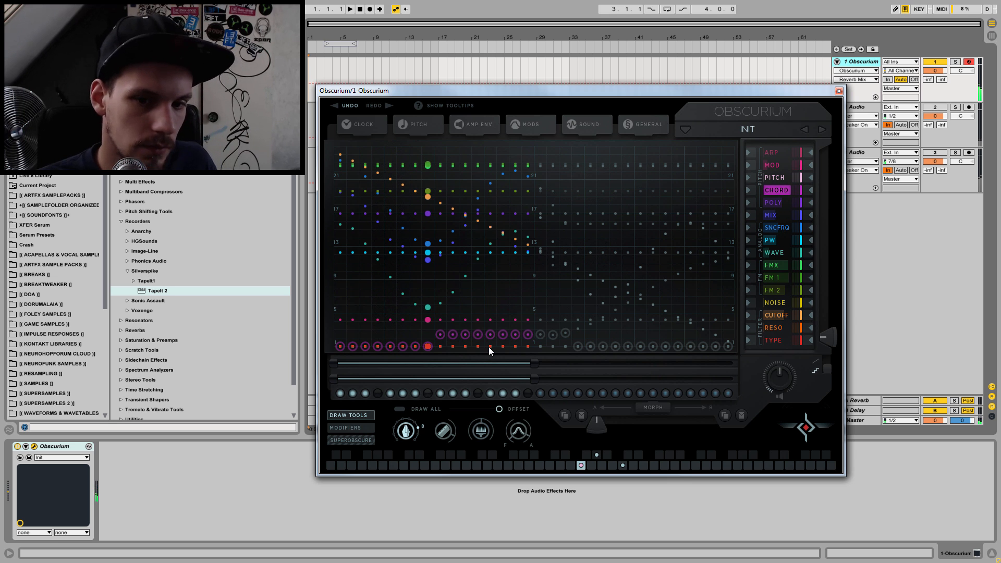
left_click_drag(440, 333, 438, 337)
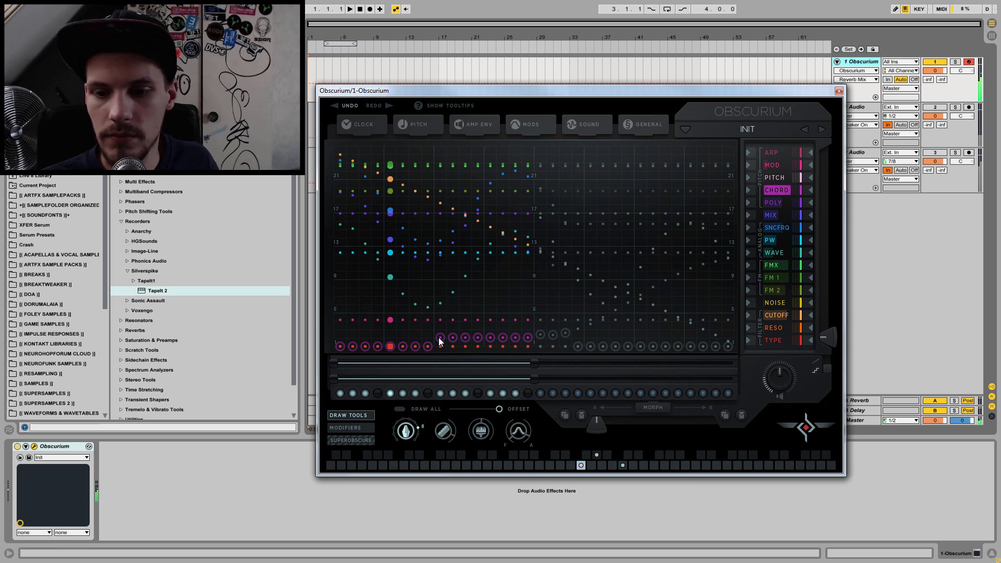
left_click_drag(439, 337, 439, 330)
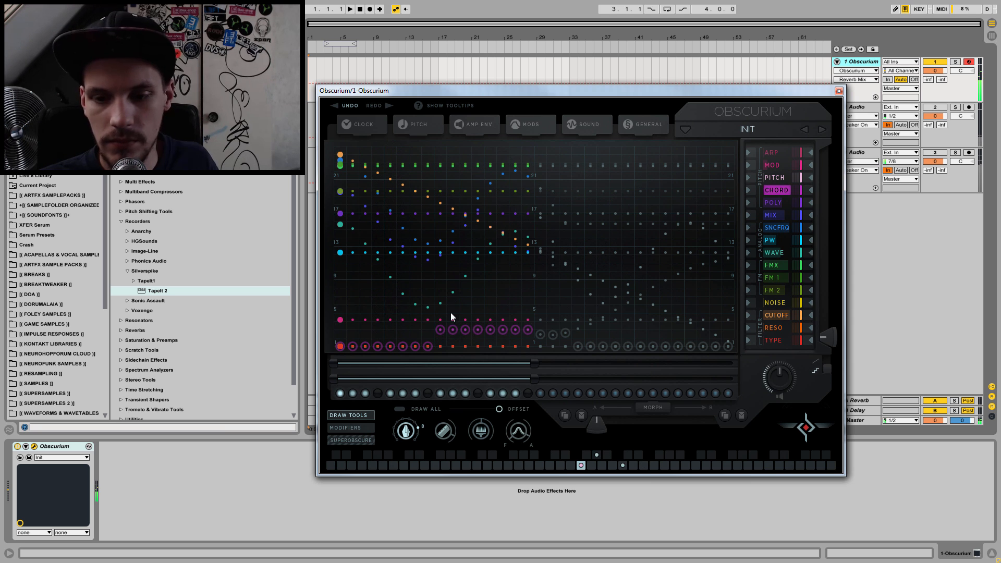
Step: Switch from the draw tools to the modifiers and shift the values of all lanes in step 9 slightly in the vertical direction
left_click(340, 428)
left_click(356, 440)
left_click(360, 423)
left_click(359, 414)
left_click(358, 429)
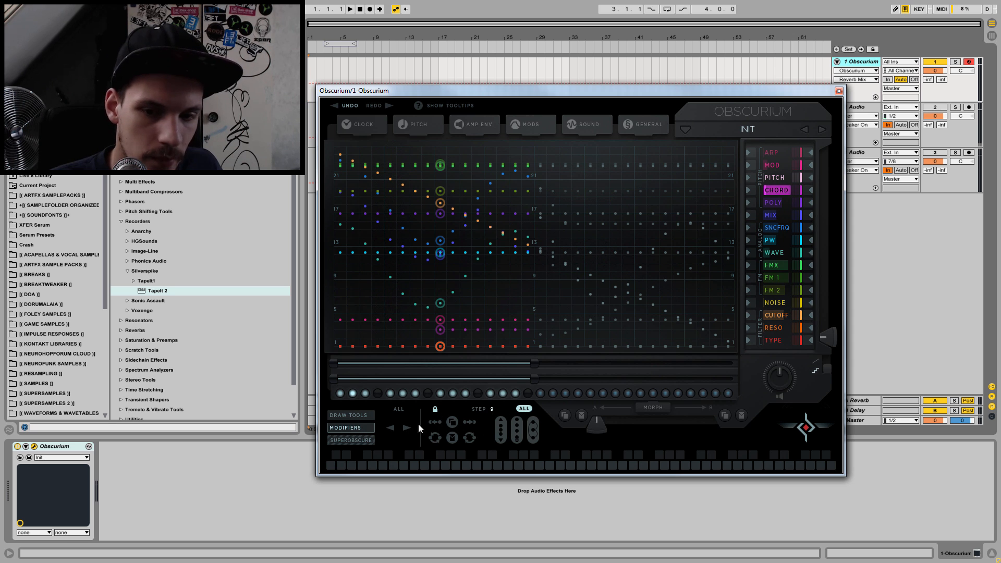
left_click(532, 431)
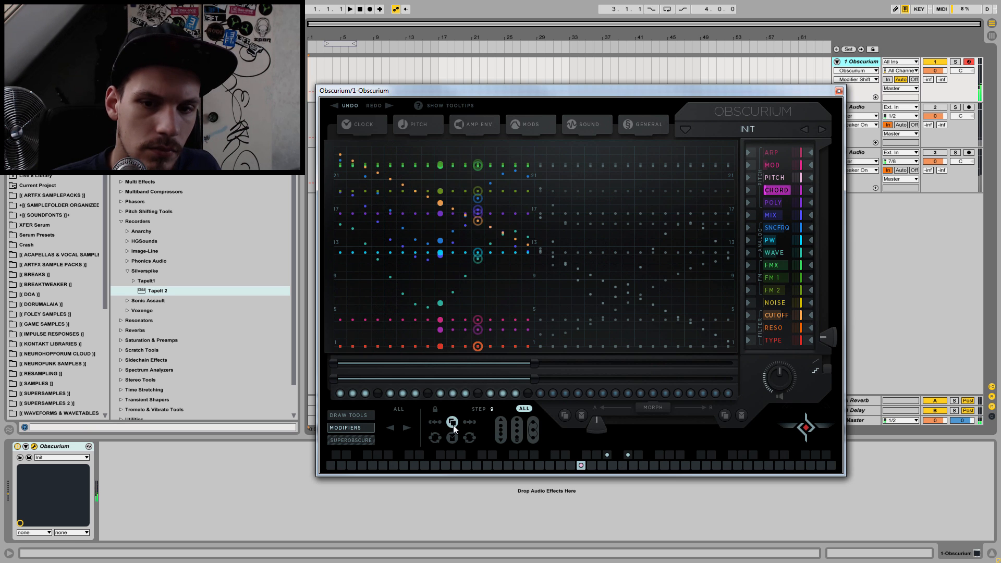
left_click(502, 425)
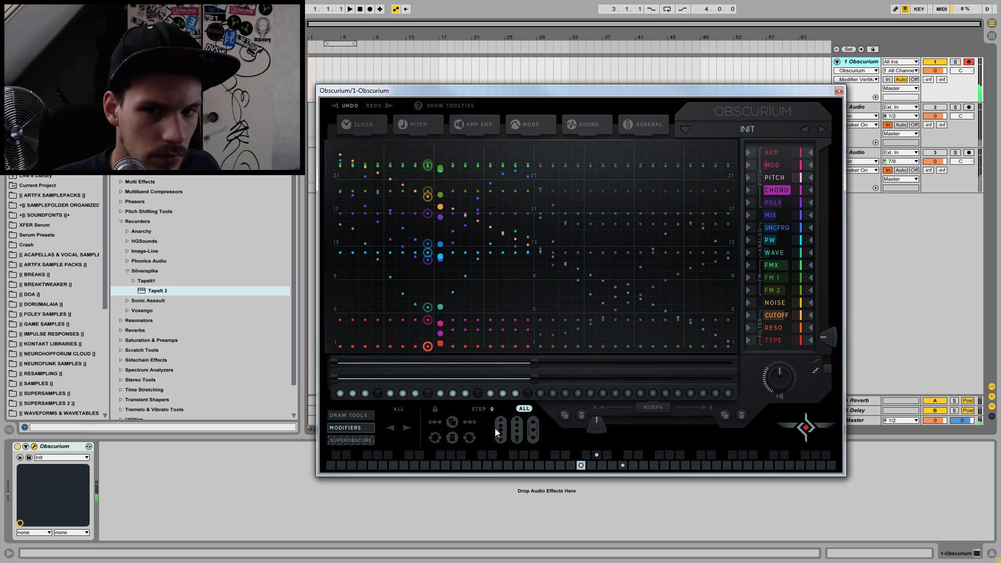
Step: Spread the values of all lanes in steps 5 and 4 with the stretch modifiers
left_click(389, 253)
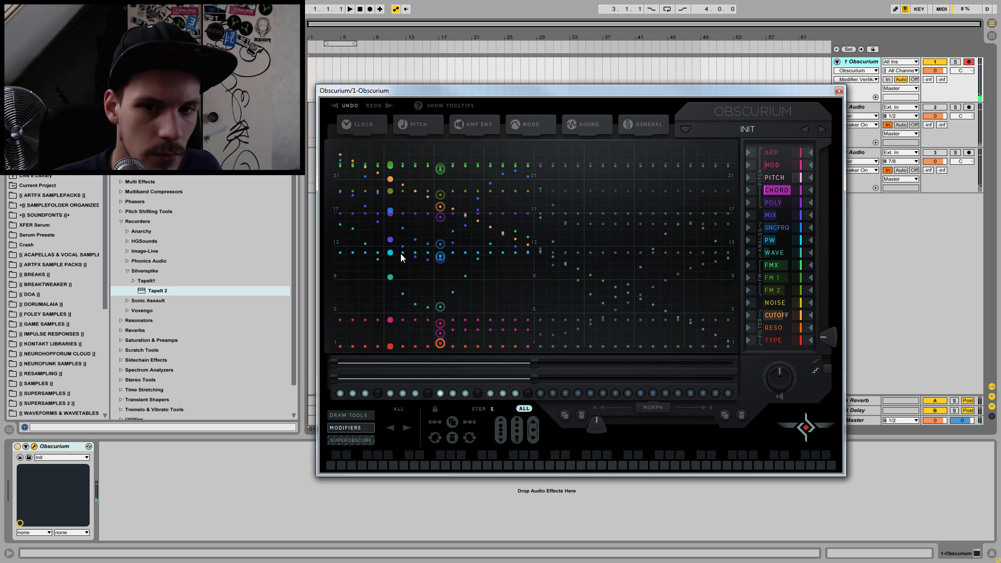
left_click_drag(516, 430, 516, 411)
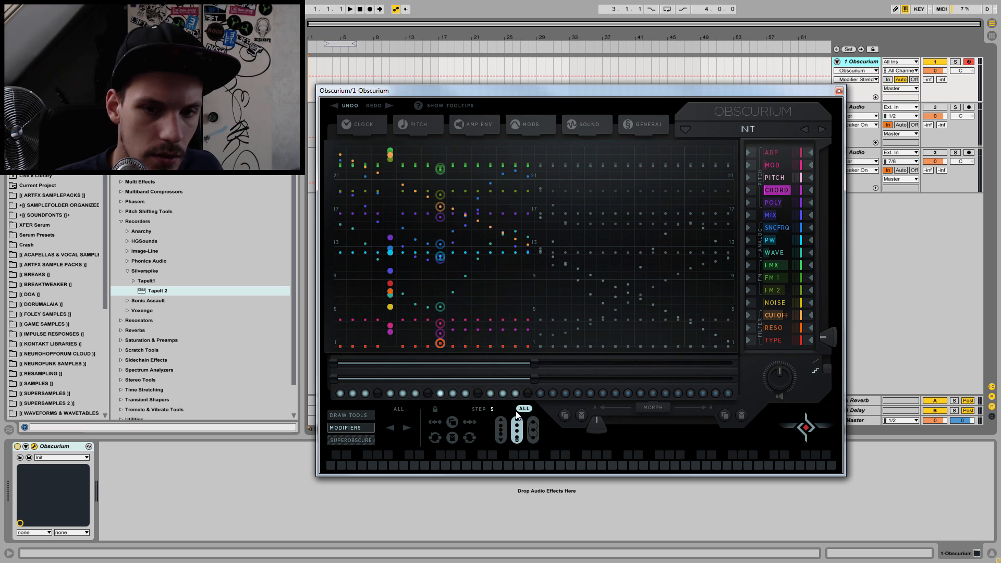
left_click(352, 253)
left_click(379, 269)
mouse_move(526, 424)
left_mouse_down()
mouse_move(535, 443)
mouse_move(534, 433)
mouse_move(515, 429)
mouse_move(524, 407)
left_mouse_up()
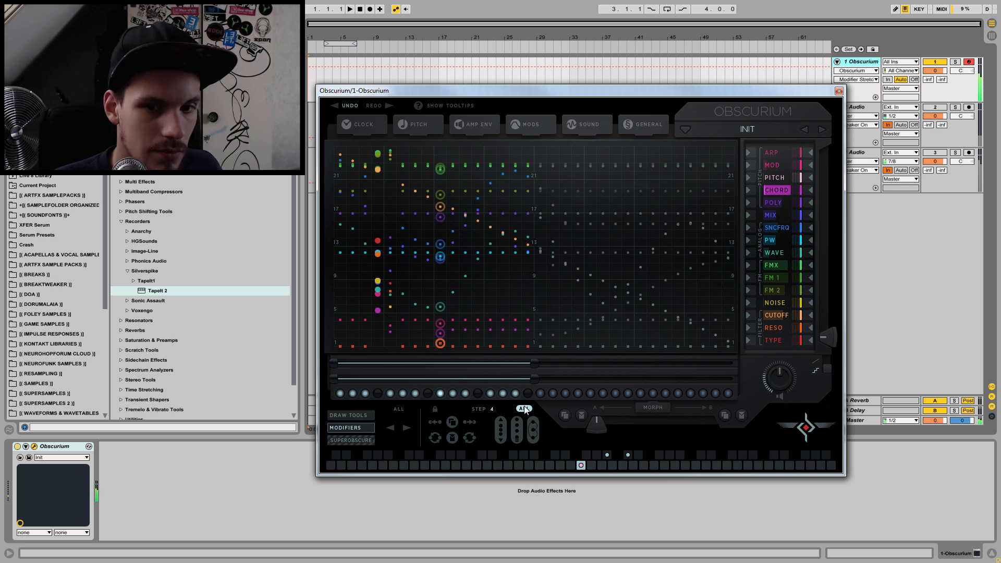
Step: Shift the values of all lanes in steps 2 and 7 upward with the vertical modifier
left_click(524, 409)
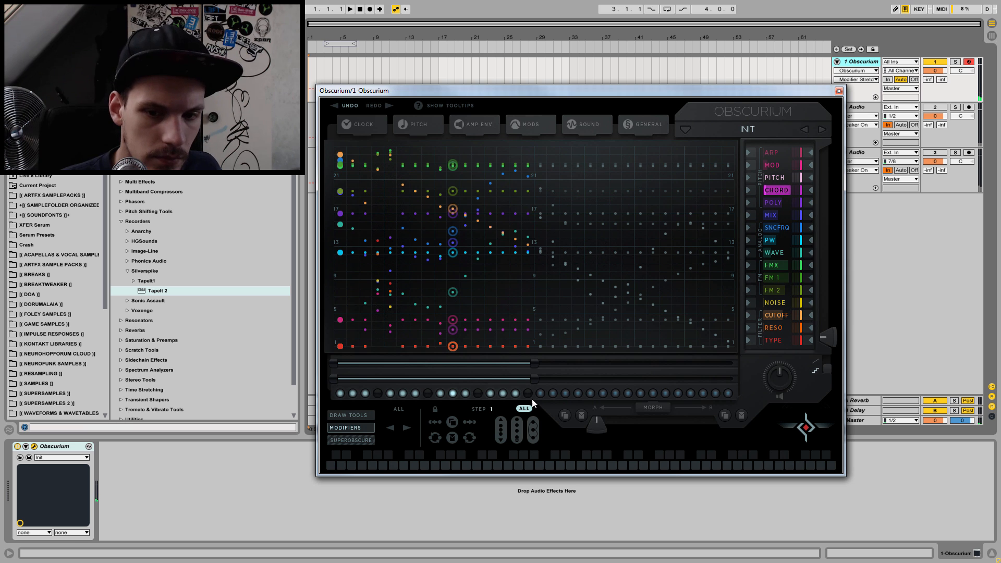
left_click(502, 426)
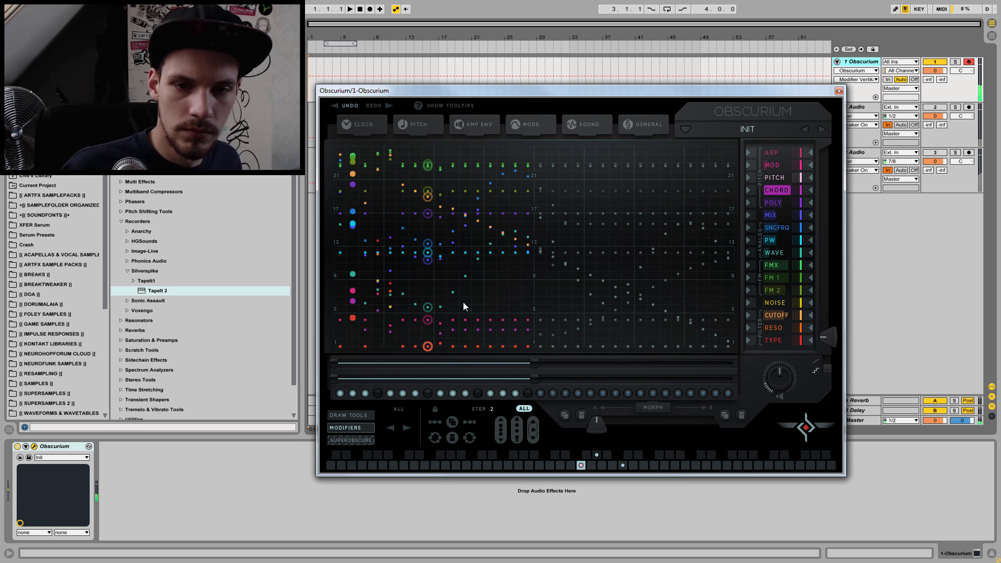
left_click(418, 319)
left_click_drag(502, 431, 503, 438)
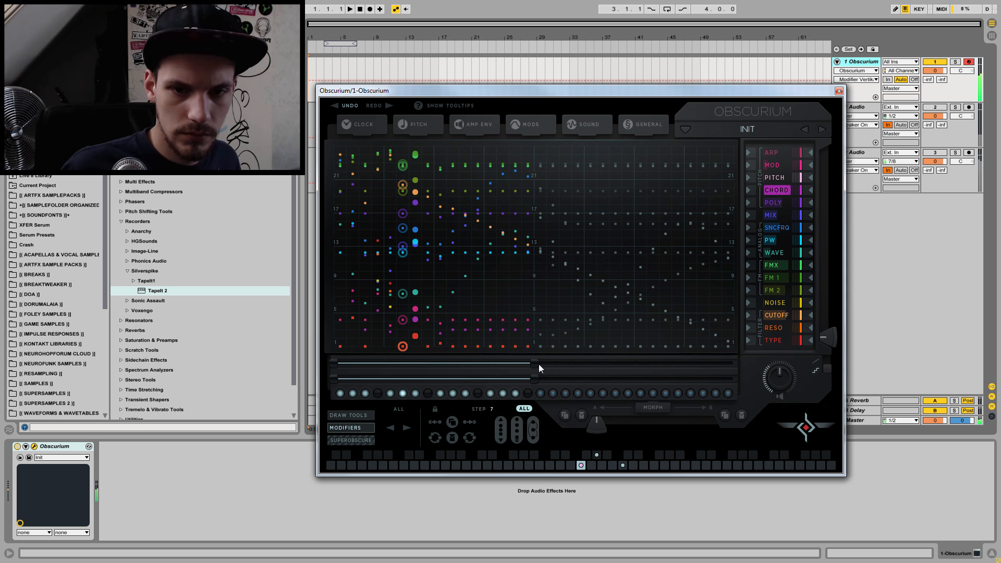
Step: Shorten the sequencer loop to 8 steps and save the preset as Spooky Chords in the User folder
left_click_drag(536, 363, 435, 362)
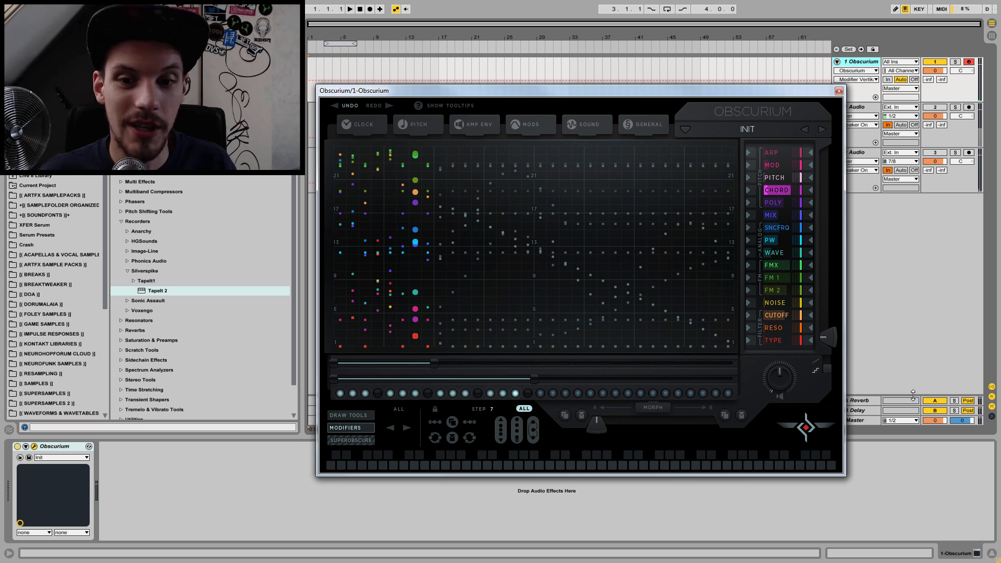
left_click(684, 129)
left_click(647, 143)
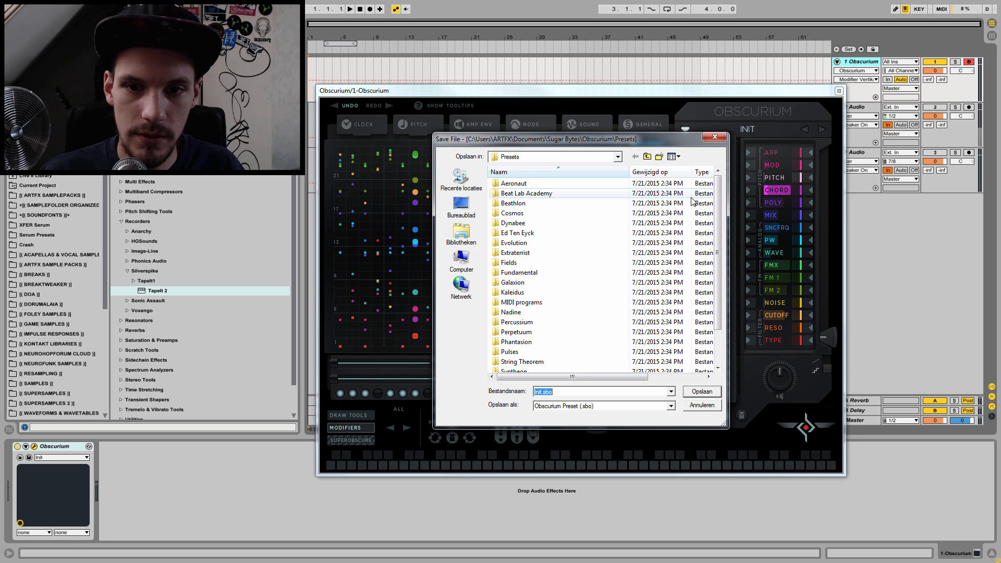
left_click_drag(719, 215, 718, 249)
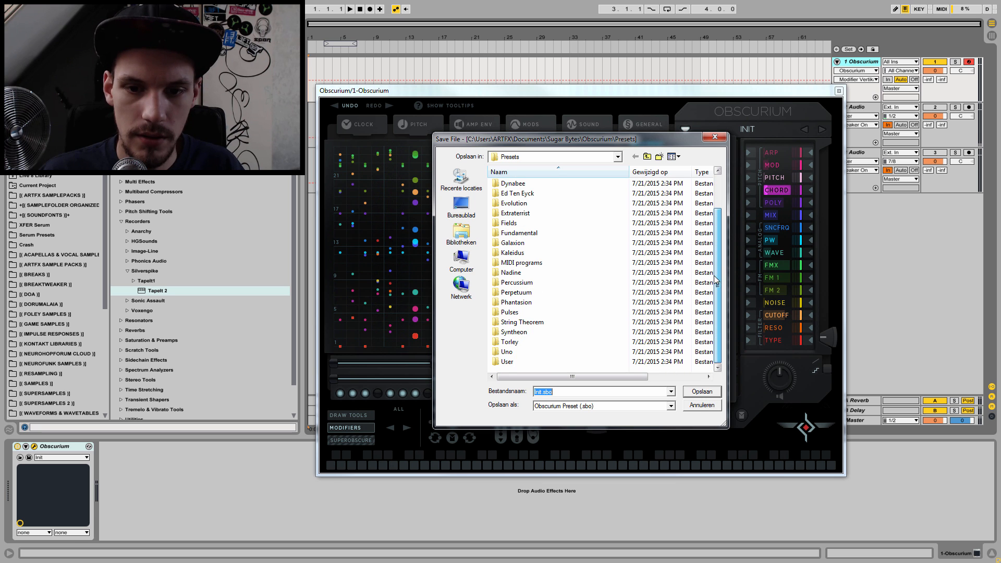
left_click(509, 361)
double_click(510, 361)
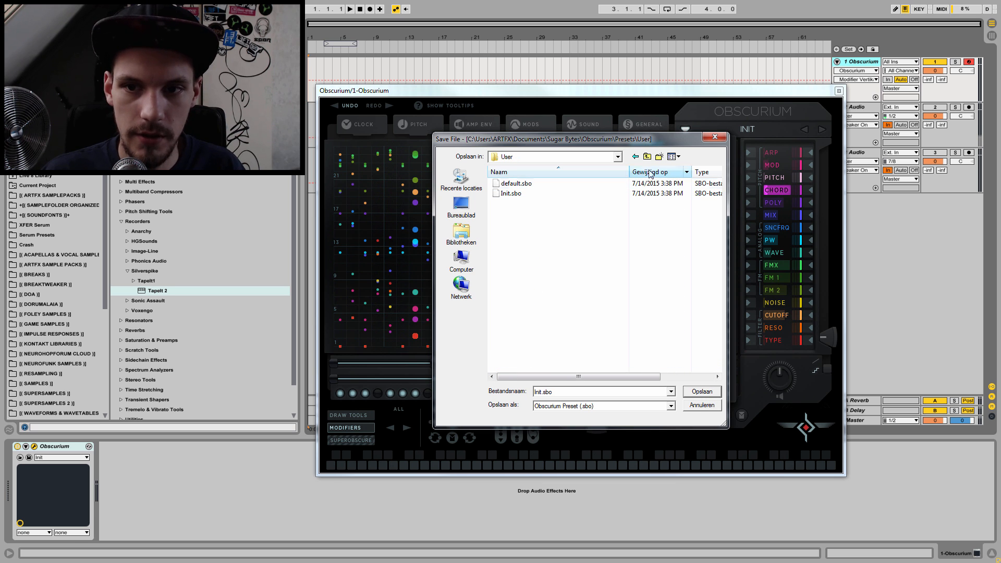
double_click(560, 391)
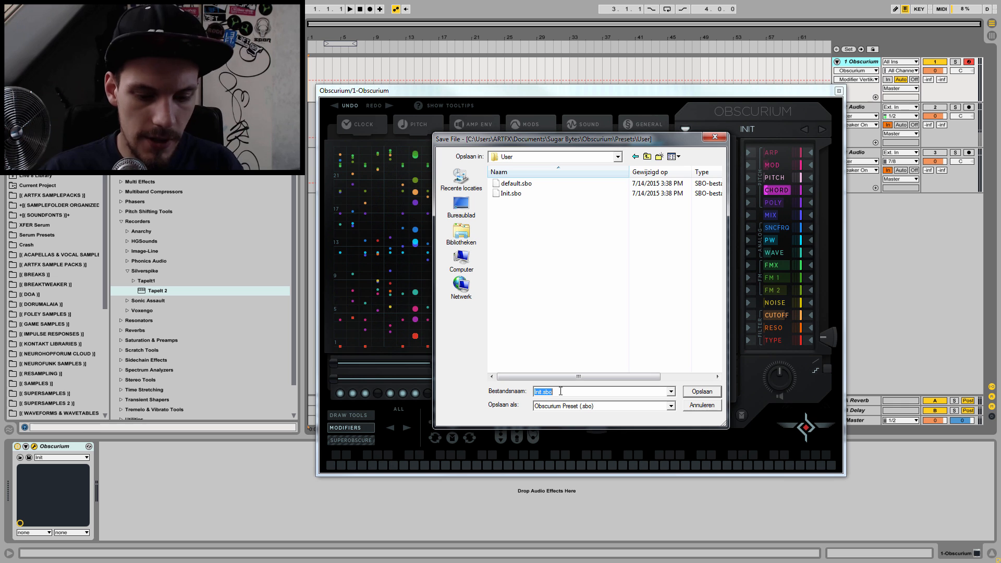
type("SpookyChords")
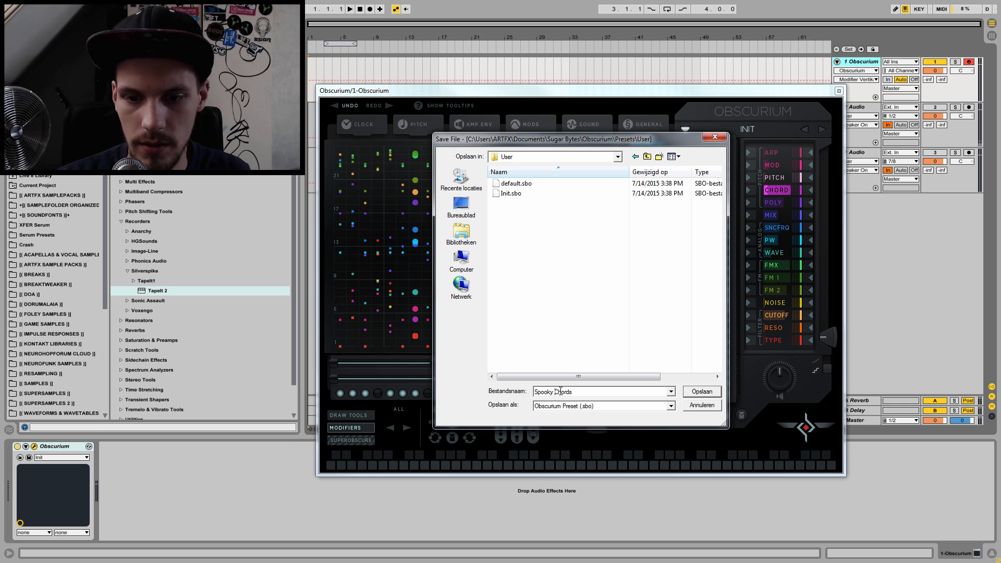
key("Return")
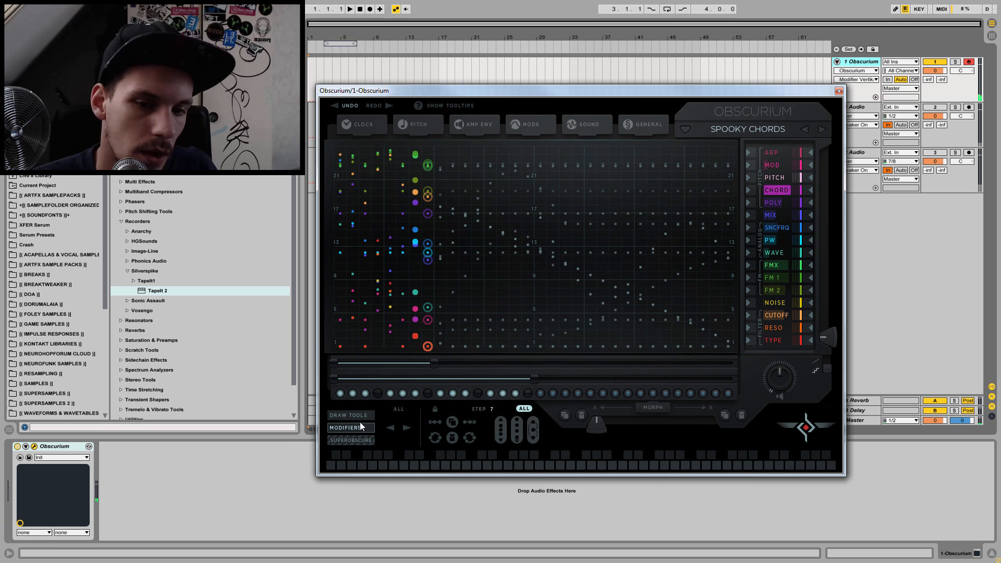
Step: Try SuperObscure on the chord sequence, switching it on briefly and off again
left_click(340, 440)
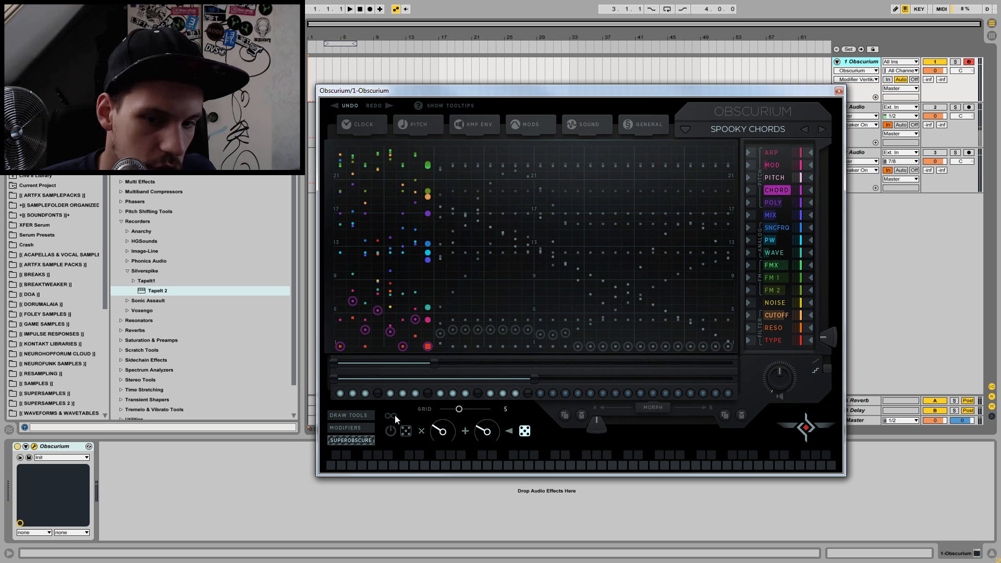
left_click(391, 430)
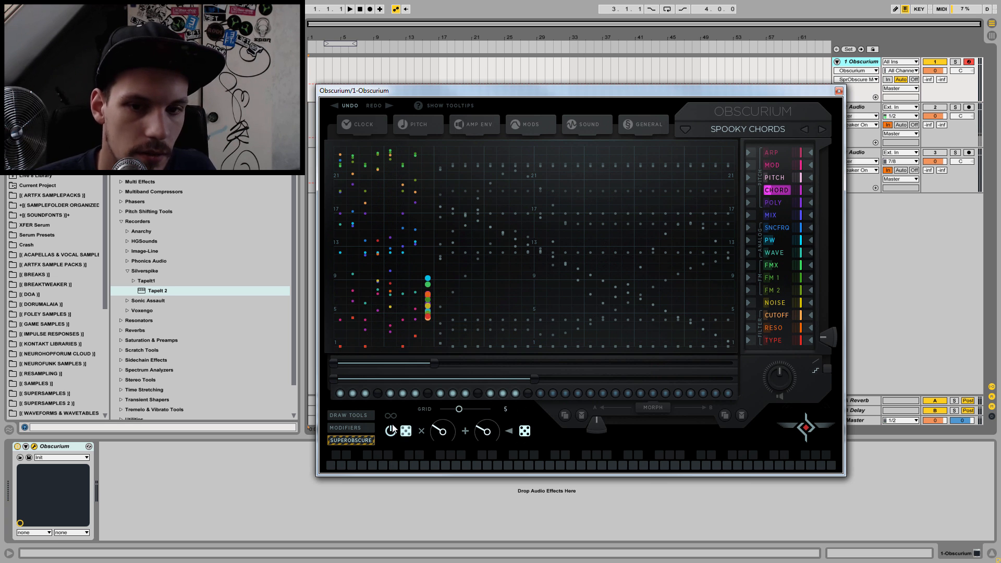
left_click(391, 429)
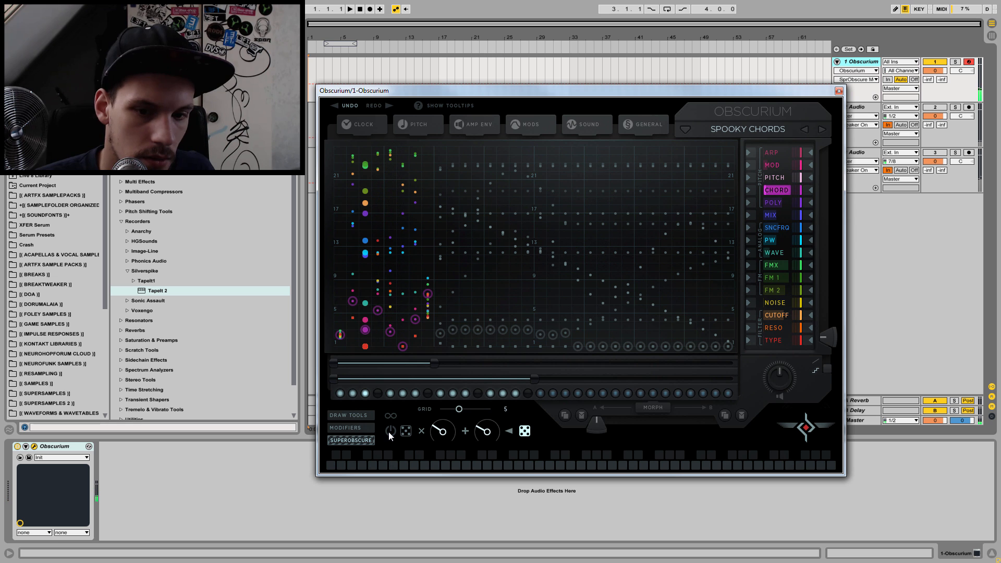
Step: Reload the saved Spooky Chords preset from the User presets
left_click(721, 128)
mouse_move(658, 394)
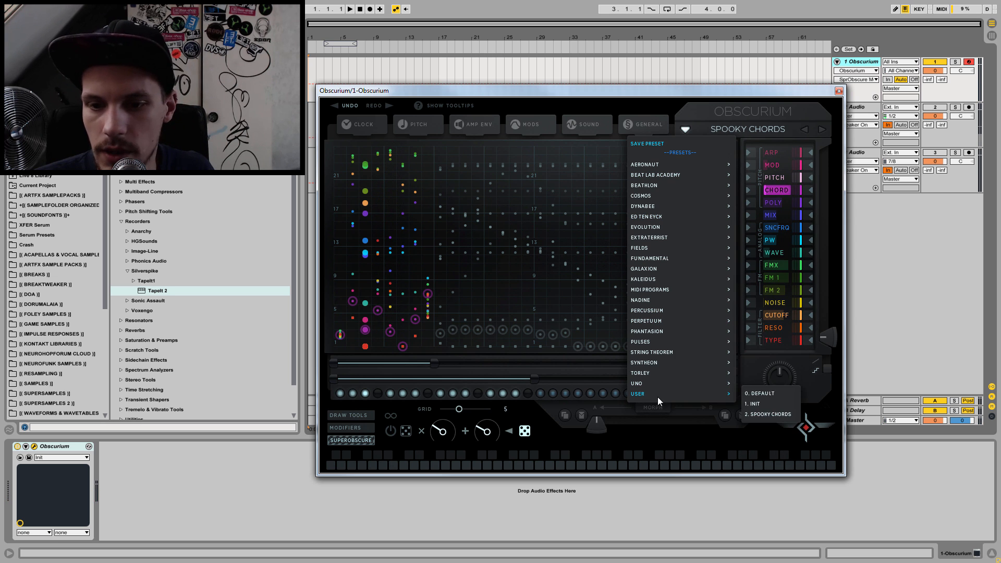
left_click(767, 412)
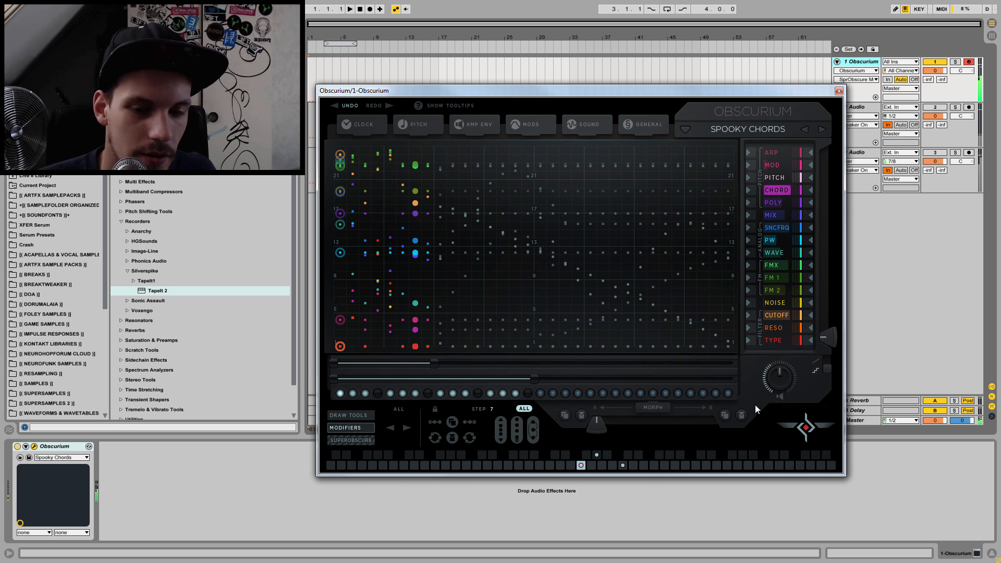
Step: Activate SuperObscure with its infinite mode enabled and the grid set to 4
left_click(349, 441)
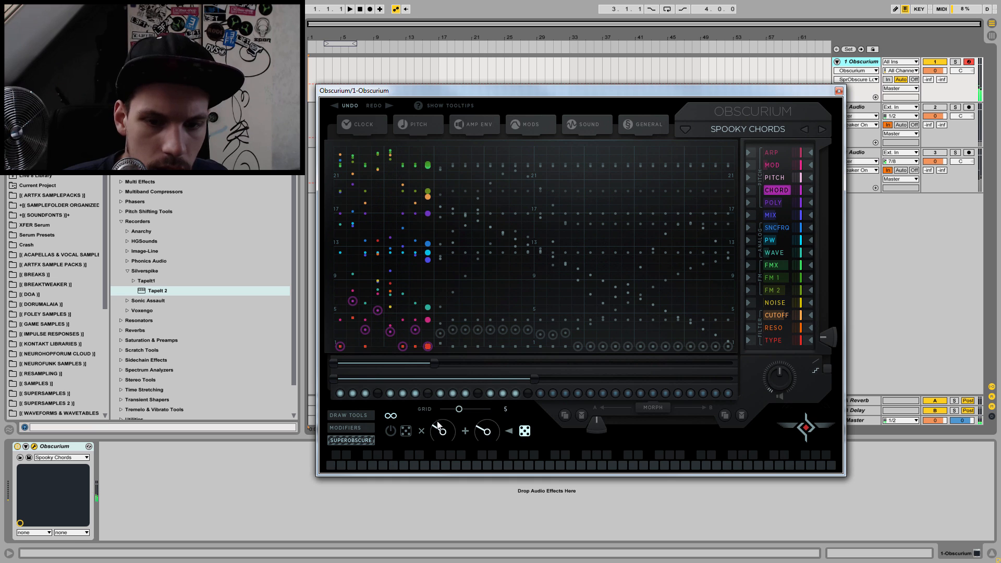
mouse_move(458, 411)
left_mouse_down()
mouse_move(411, 409)
mouse_move(457, 408)
left_mouse_up()
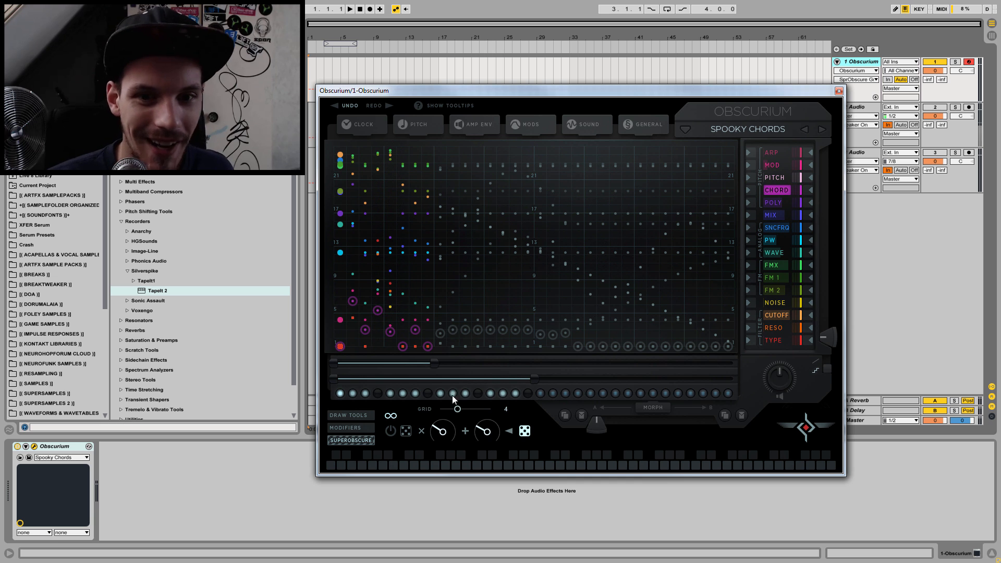
left_click(391, 430)
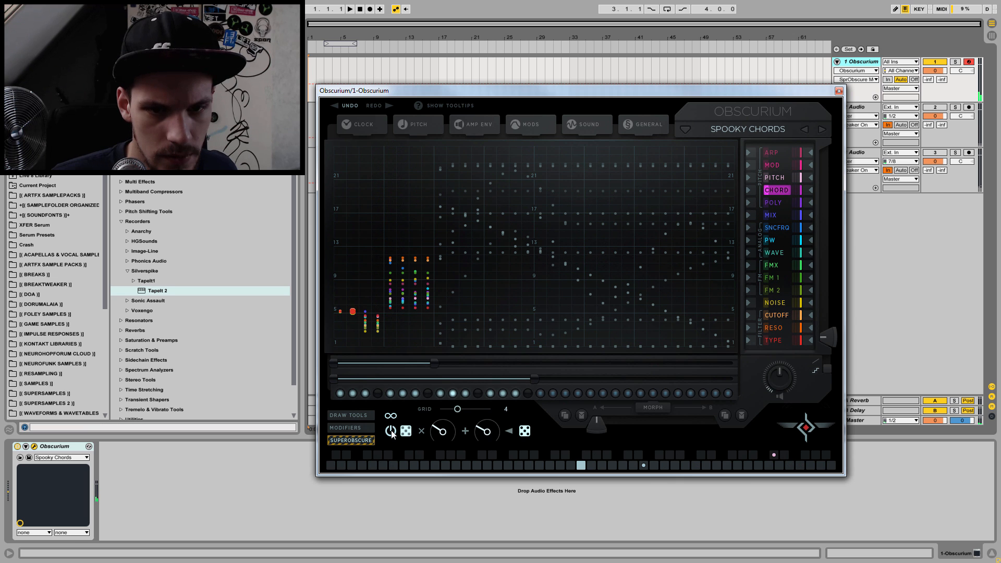
Step: Raise the SuperObscure multiply amount to its maximum and lower the add amount to its minimum
left_click_drag(436, 433, 447, 399)
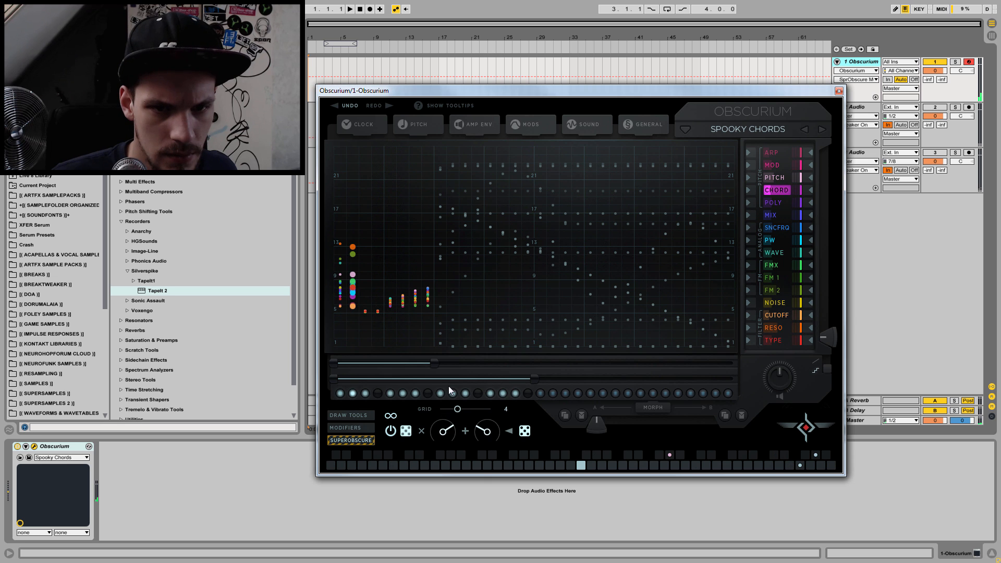
left_click_drag(484, 432, 483, 445)
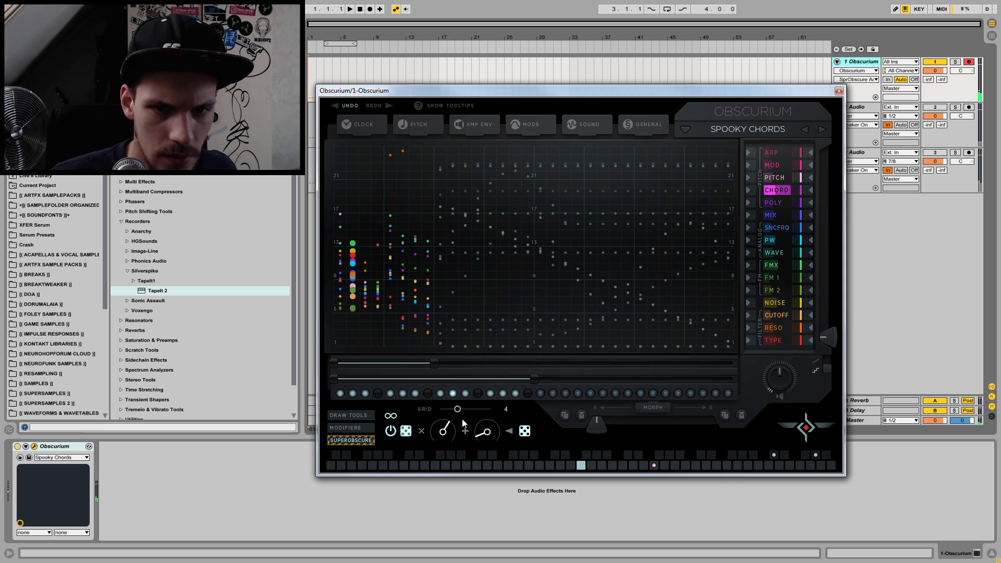
left_click_drag(442, 426, 454, 346)
left_click_drag(484, 436, 482, 455)
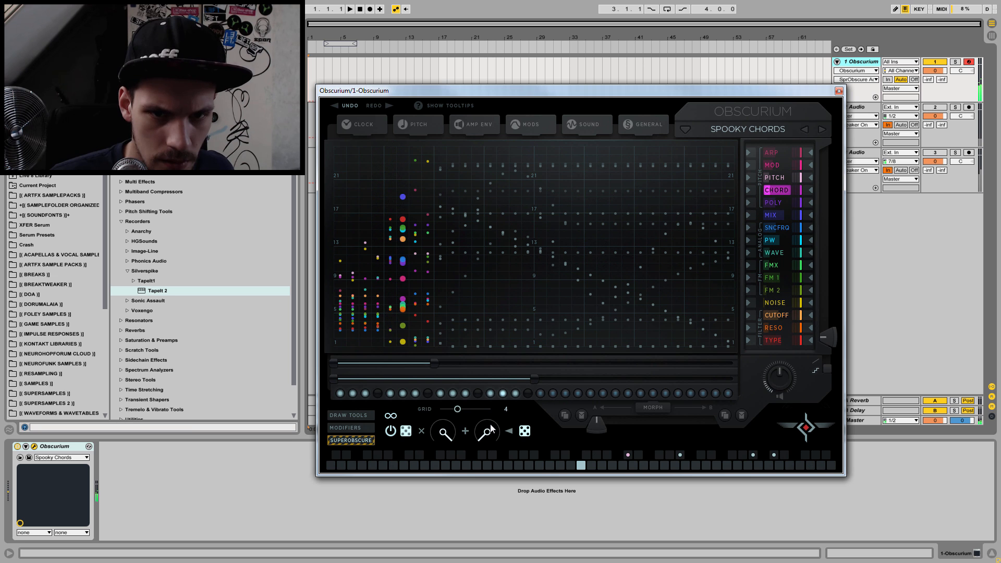
Step: Disable the second SuperObscure dice option, then reduce the multiply amount and raise the add amount
left_click(522, 433)
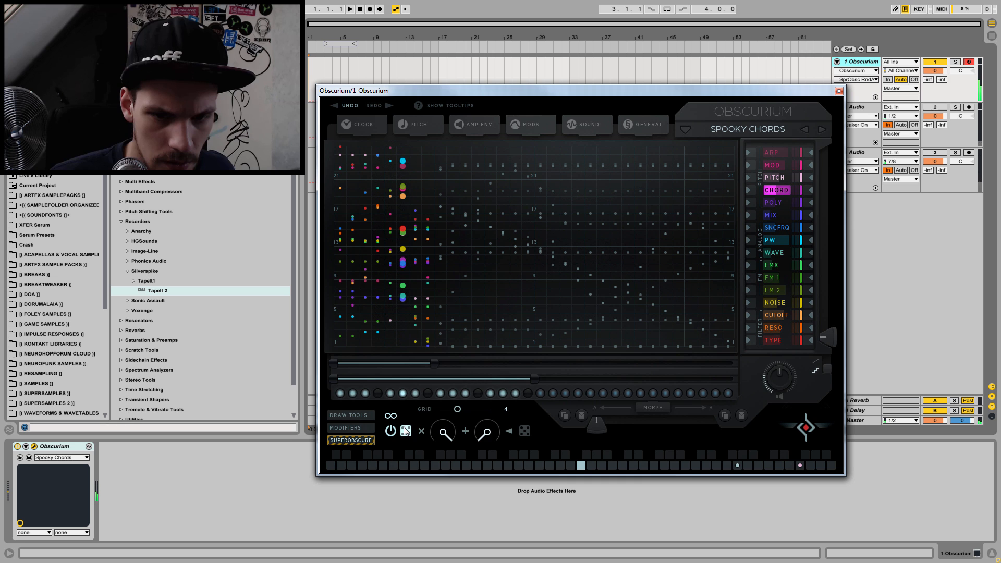
left_click_drag(444, 432, 435, 477)
left_click_drag(500, 436, 490, 400)
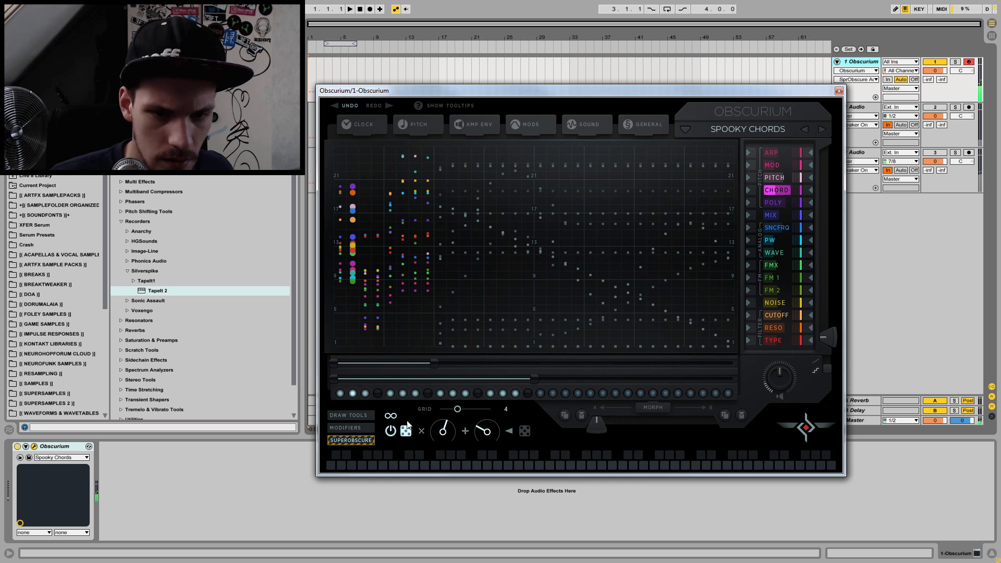
Step: Switch SuperObscure off and restore the saved Spooky Chords preset by moving to the next preset and back
left_click(356, 441)
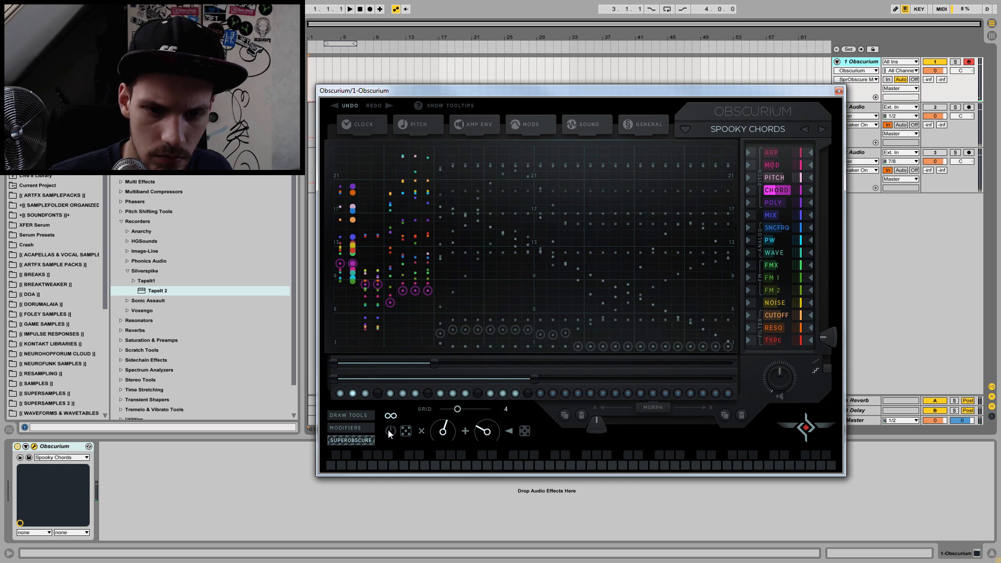
left_click(823, 129)
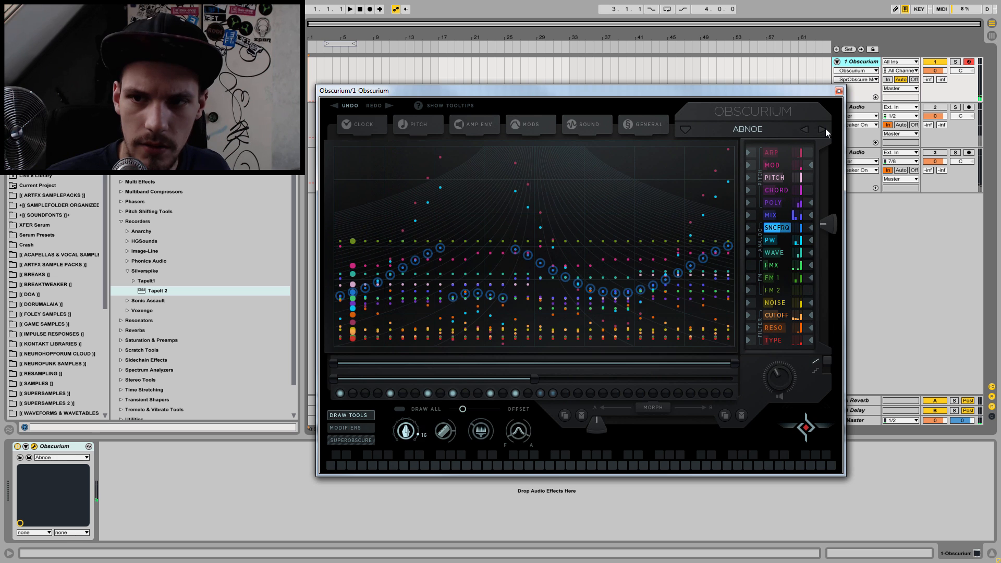
left_click(804, 129)
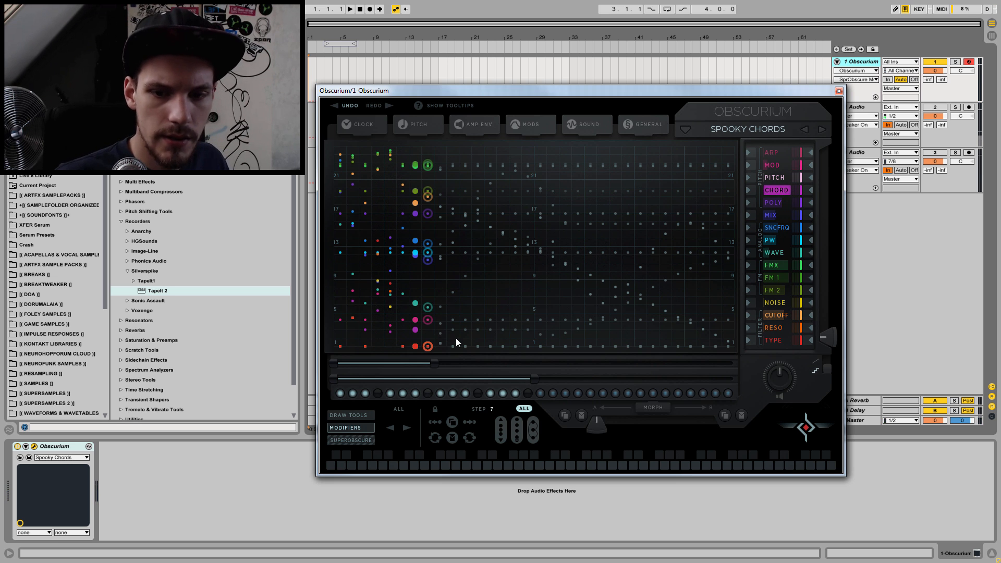
Step: Alter the spread of all lane values in step 7 with the stretch modifier
left_click(518, 429)
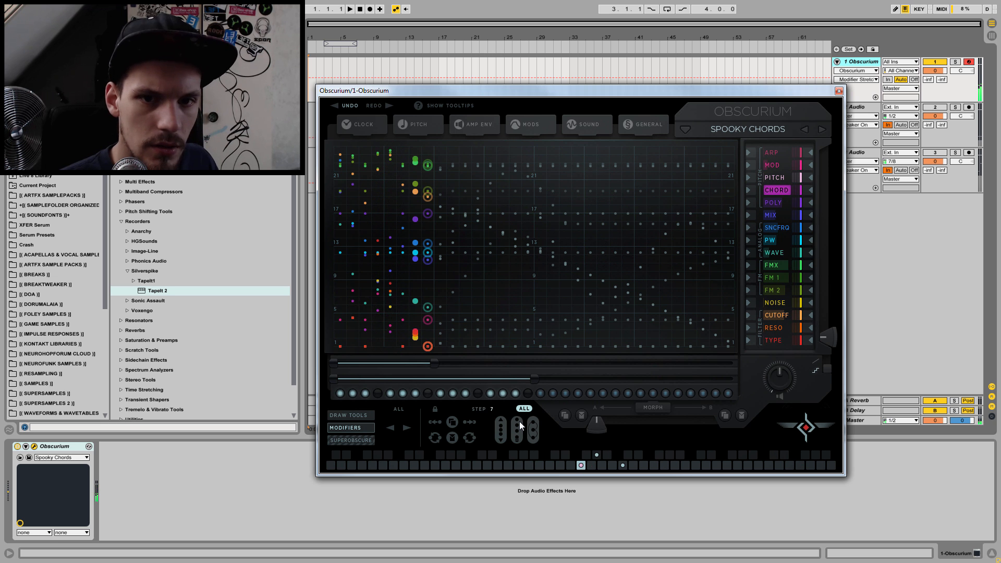
left_click(520, 423)
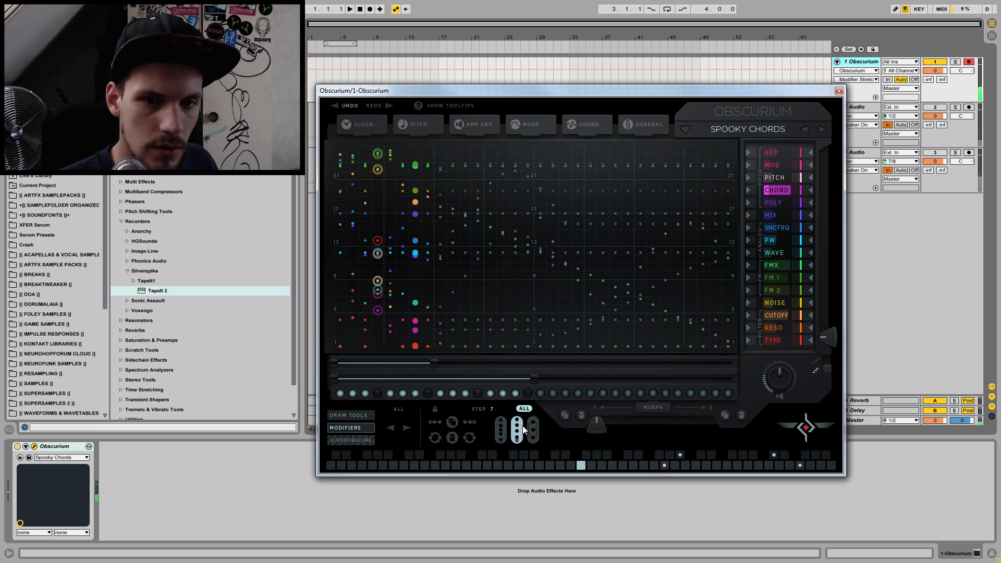